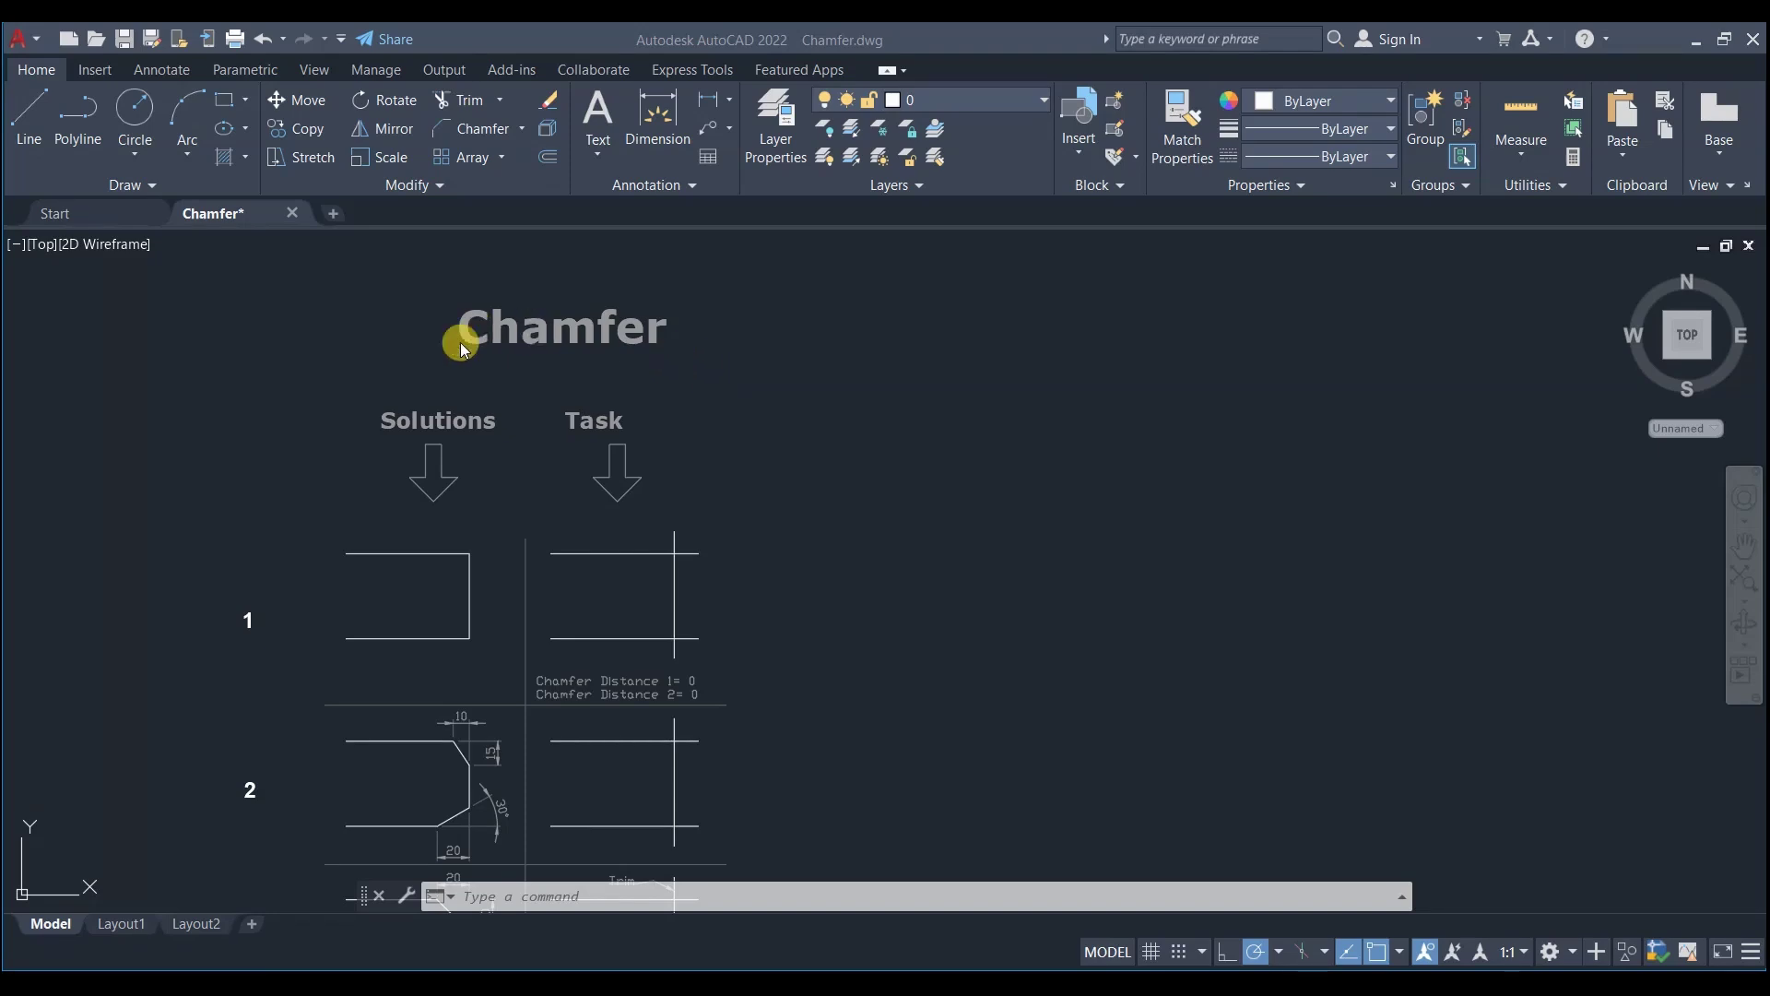
Look through the numbered chamfer solutions and their matching tasks in the drawing
click(496, 383)
mouse_move(755, 728)
middle_down()
mouse_move(849, 289)
mouse_move(838, 215)
middle_up()
mouse_move(947, 667)
middle_down()
mouse_move(959, 490)
mouse_move(936, 347)
middle_up()
middle_drag(948, 715, 961, 182)
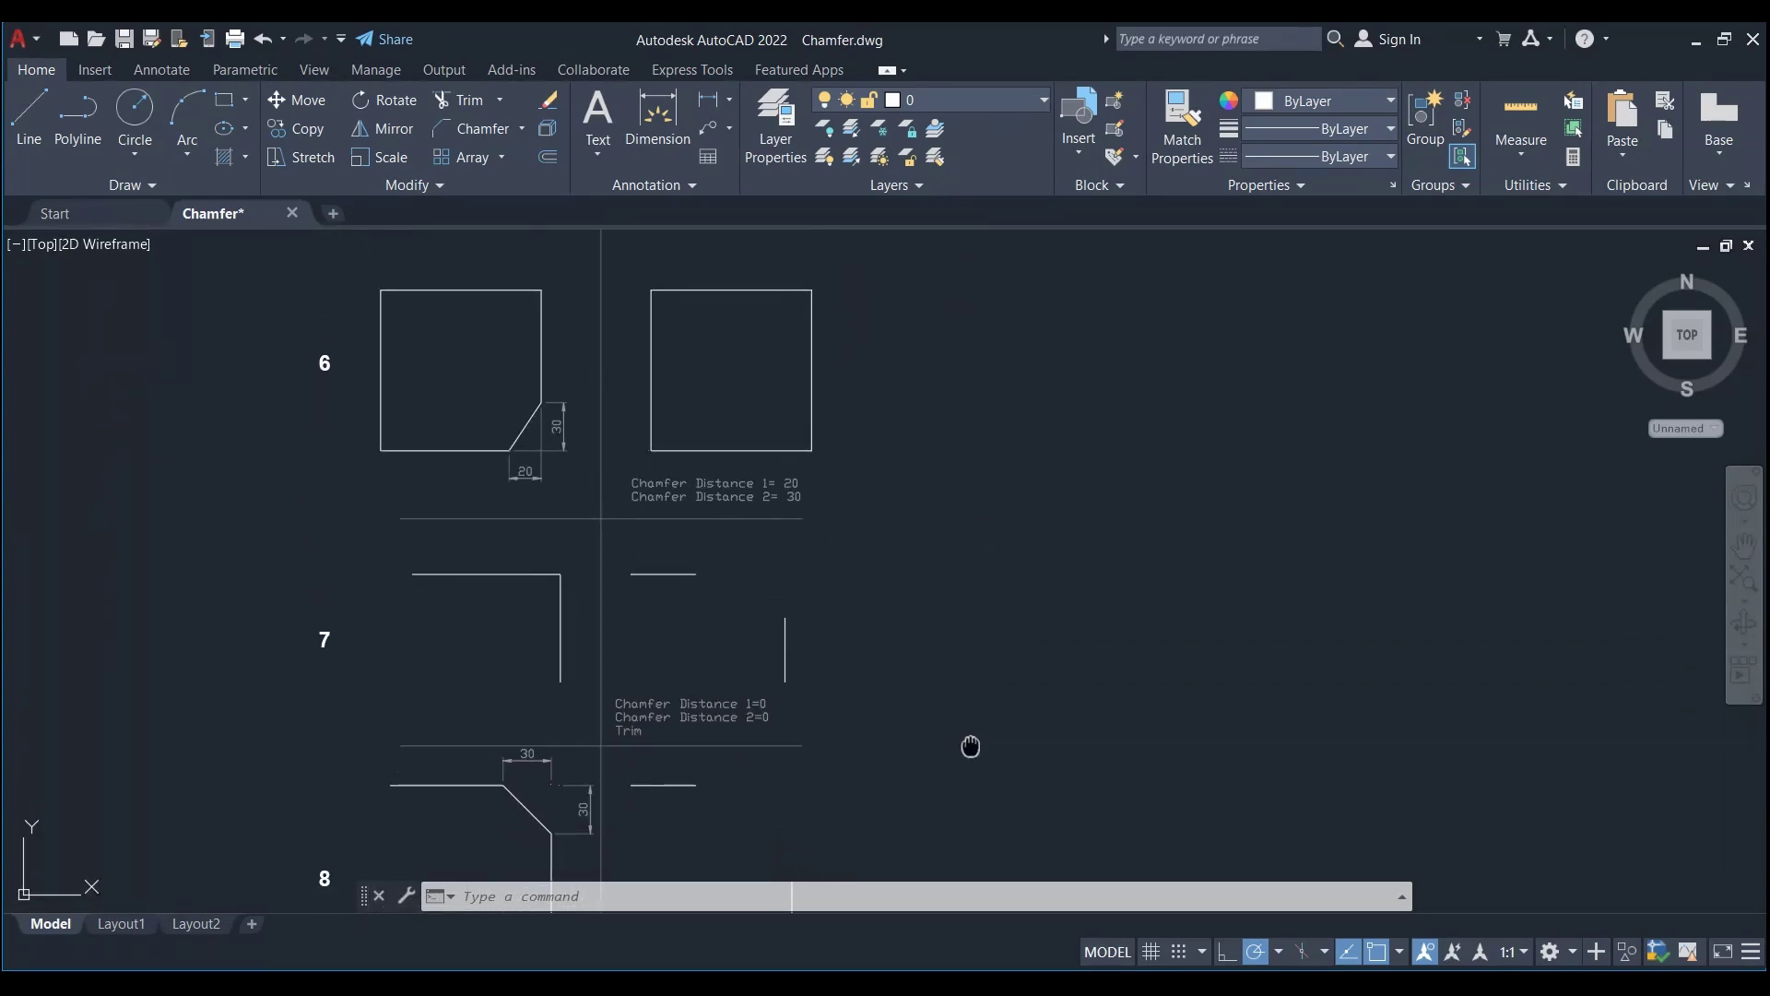
middle_drag(968, 743, 967, 347)
middle_drag(932, 866, 931, 621)
middle_drag(998, 852, 1003, 383)
mouse_move(1003, 715)
middle_down()
mouse_move(1020, 459)
mouse_move(1004, 913)
middle_up()
middle_drag(1018, 368, 1037, 763)
mouse_move(1070, 403)
middle_down()
mouse_move(1034, 846)
mouse_move(1042, 955)
mouse_move(1043, 510)
mouse_move(1035, 882)
middle_up()
mouse_move(1003, 336)
middle_down()
mouse_move(1051, 482)
mouse_move(1067, 707)
mouse_move(1019, 351)
mouse_move(983, 651)
mouse_move(1126, 798)
mouse_move(1158, 810)
mouse_move(1170, 786)
middle_up()
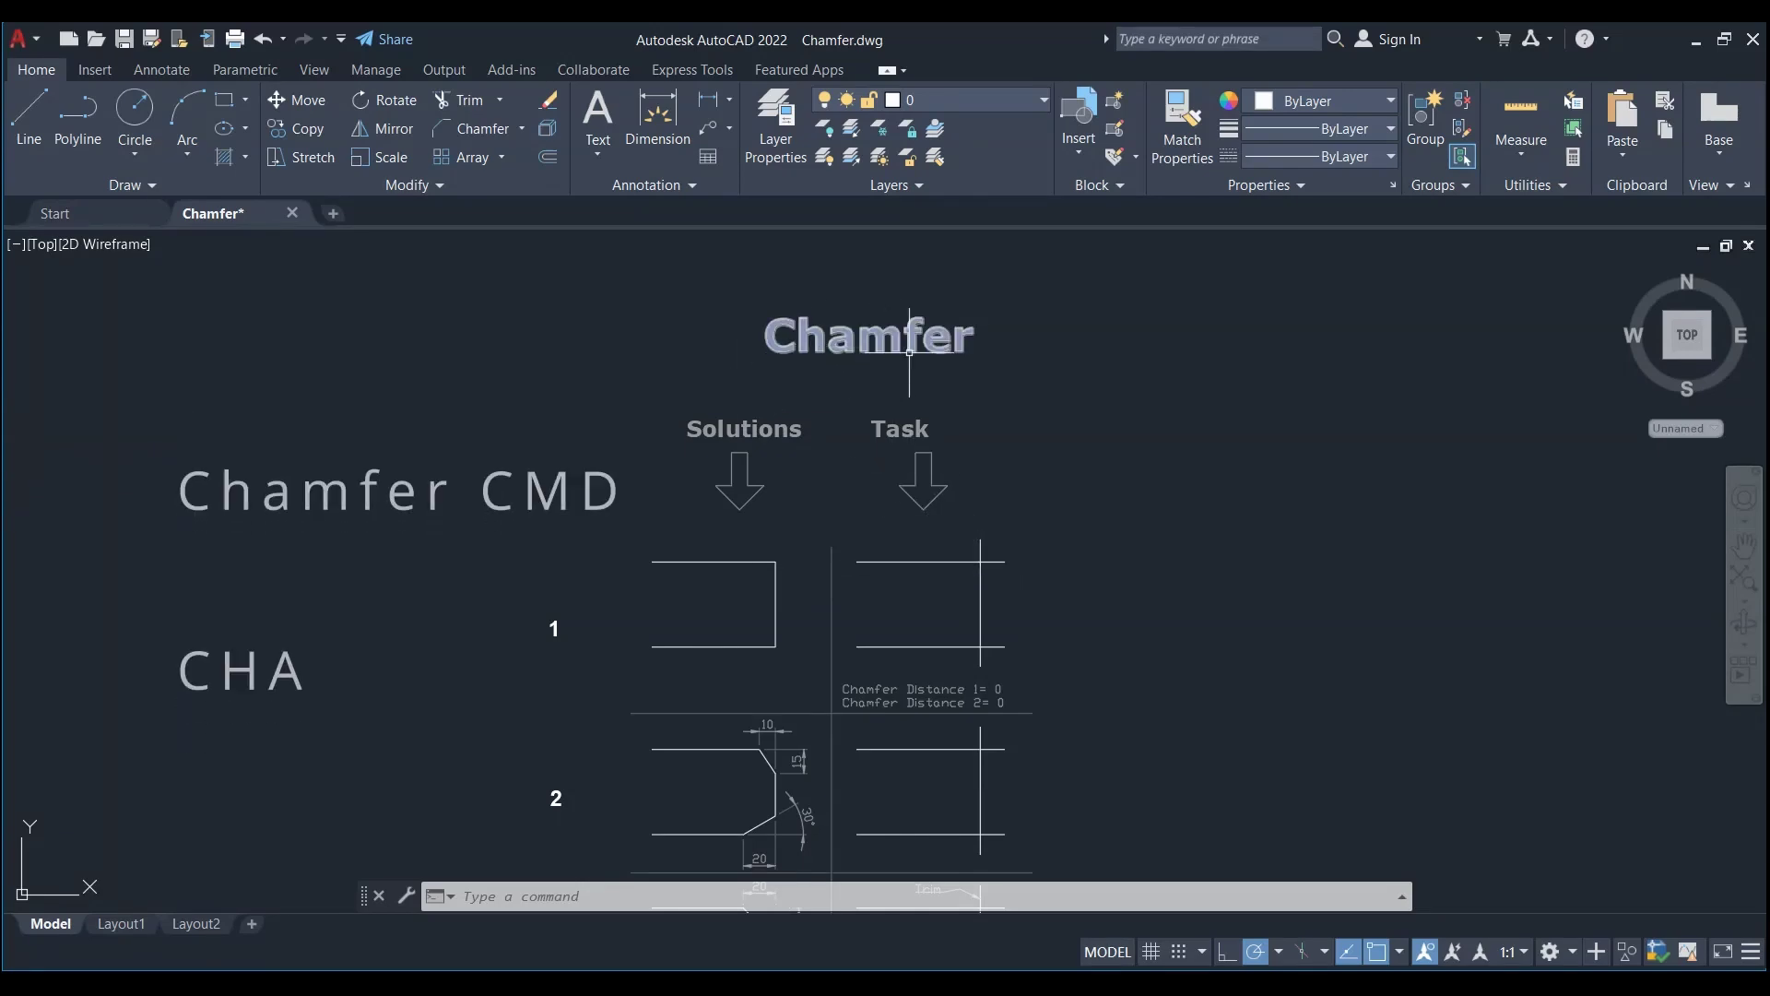
middle_drag(1178, 569, 1164, 521)
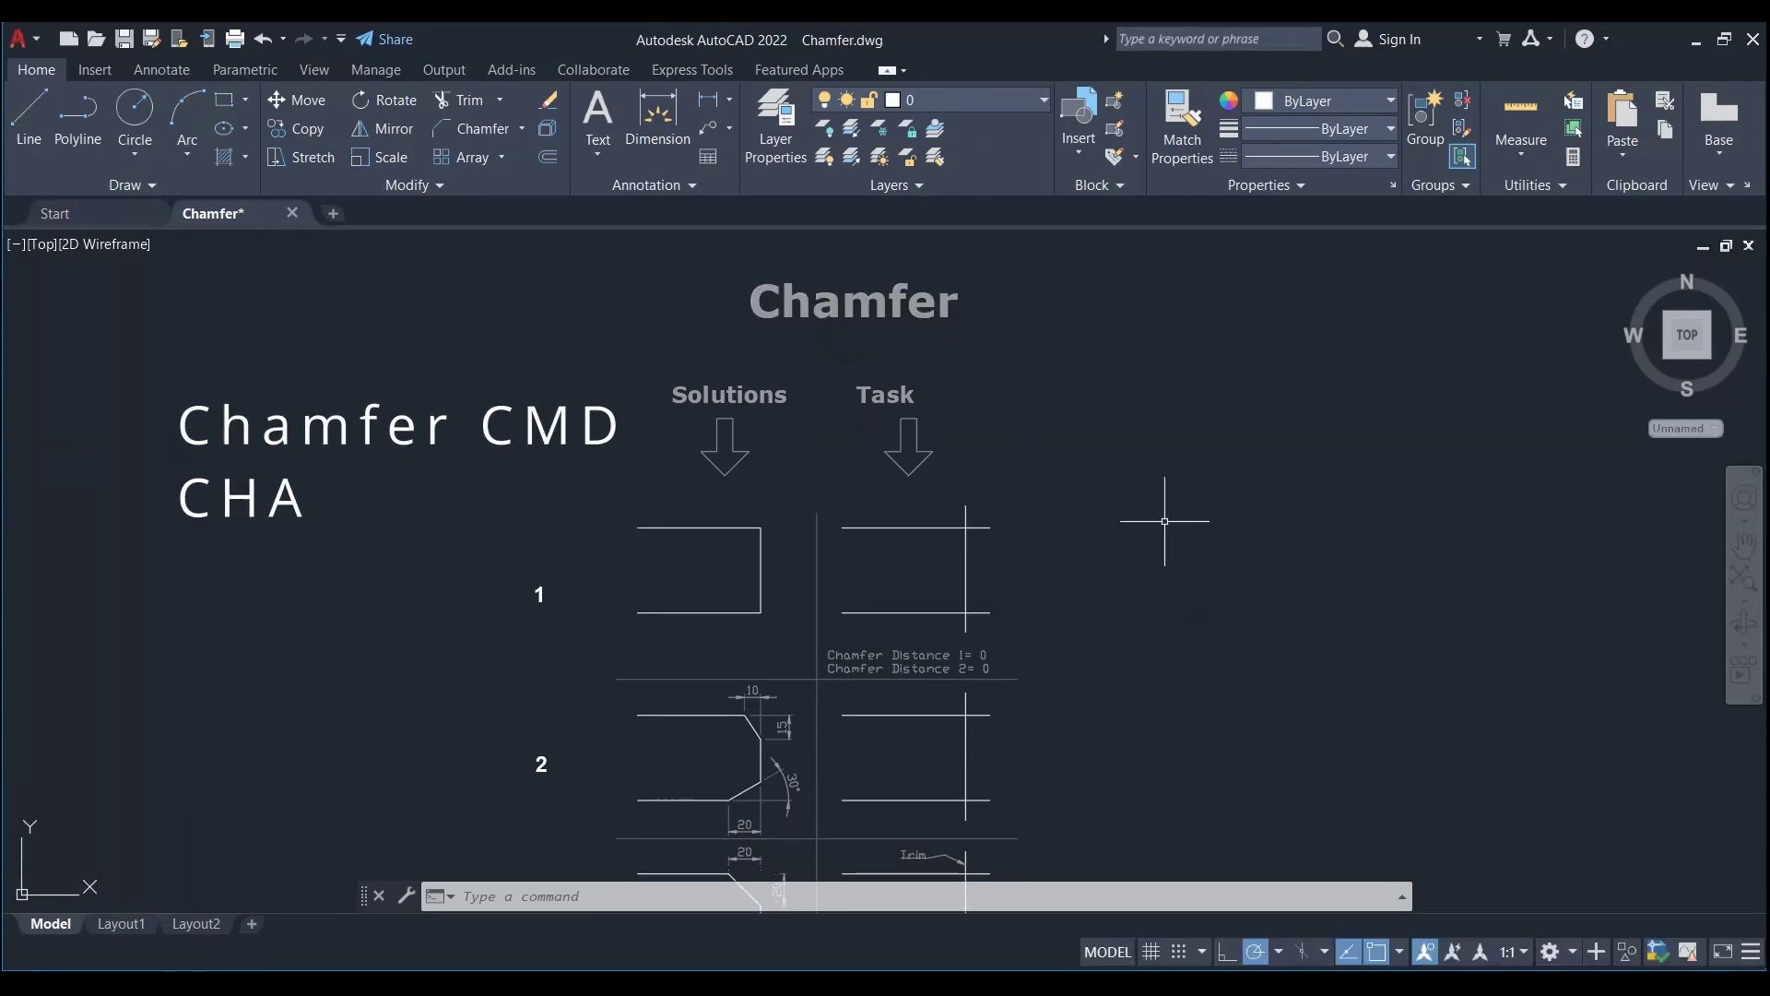
Square off the upper and lower corners of task 1's crossing lines using Chamfer with both distances set to 0
click(522, 130)
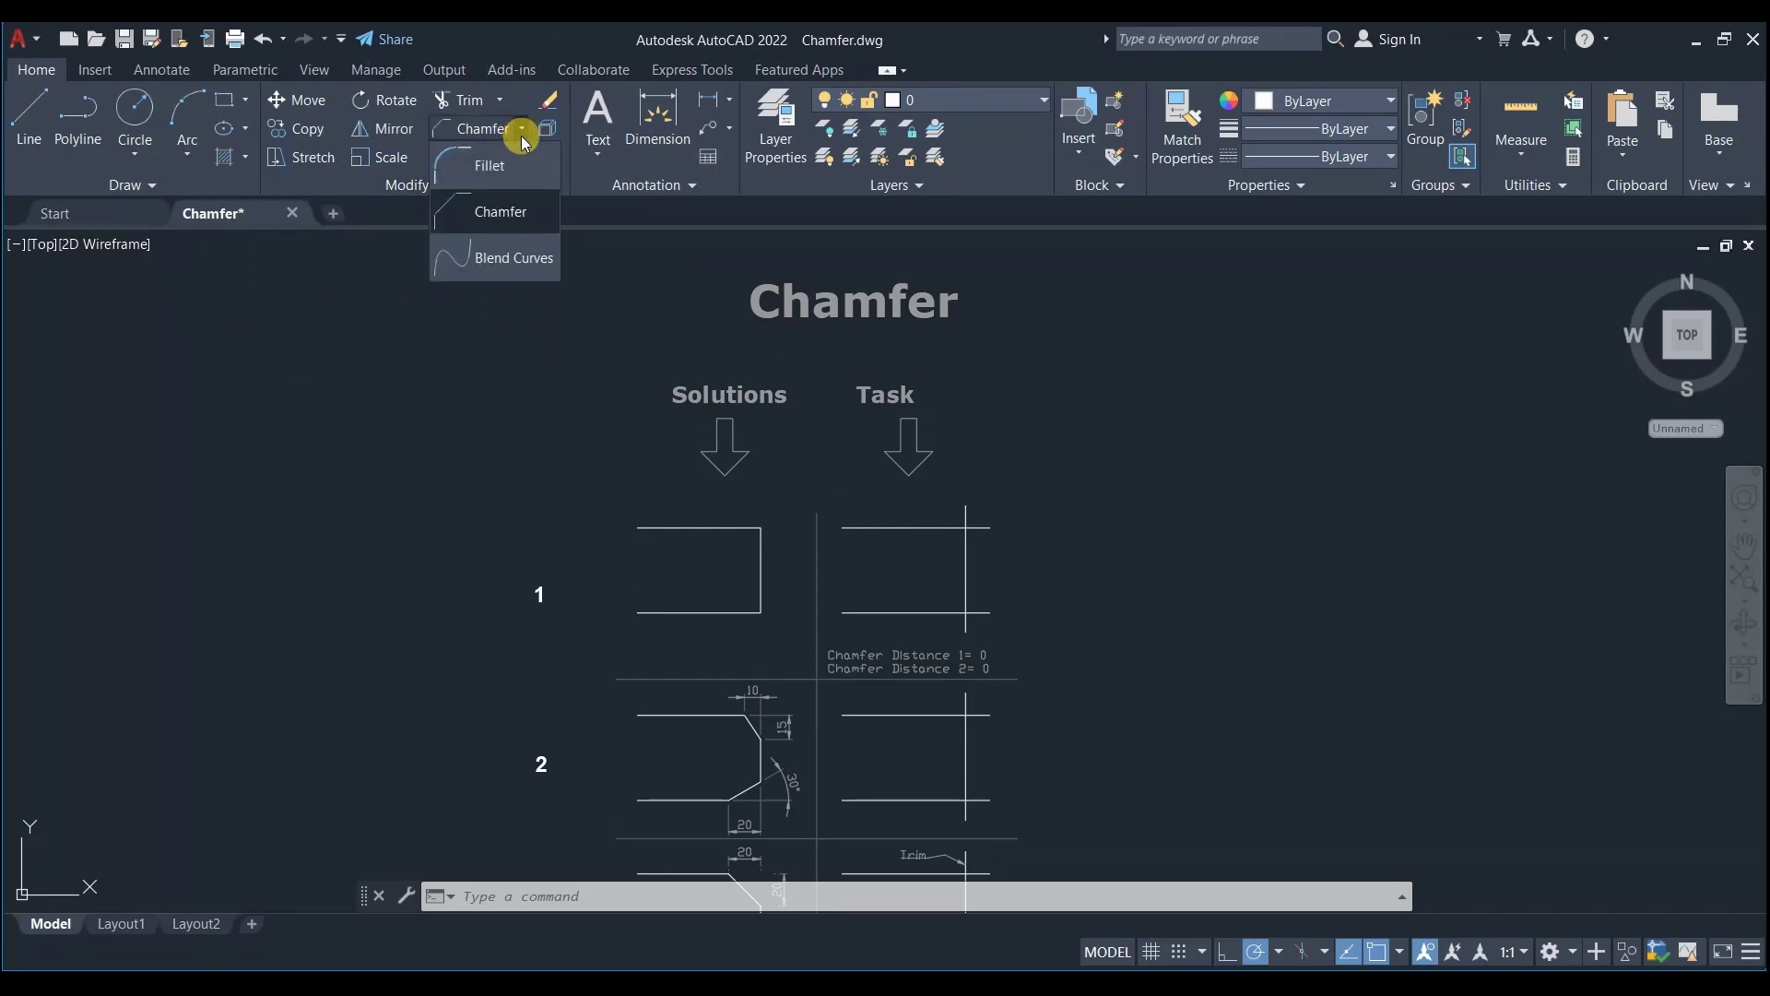
click(515, 214)
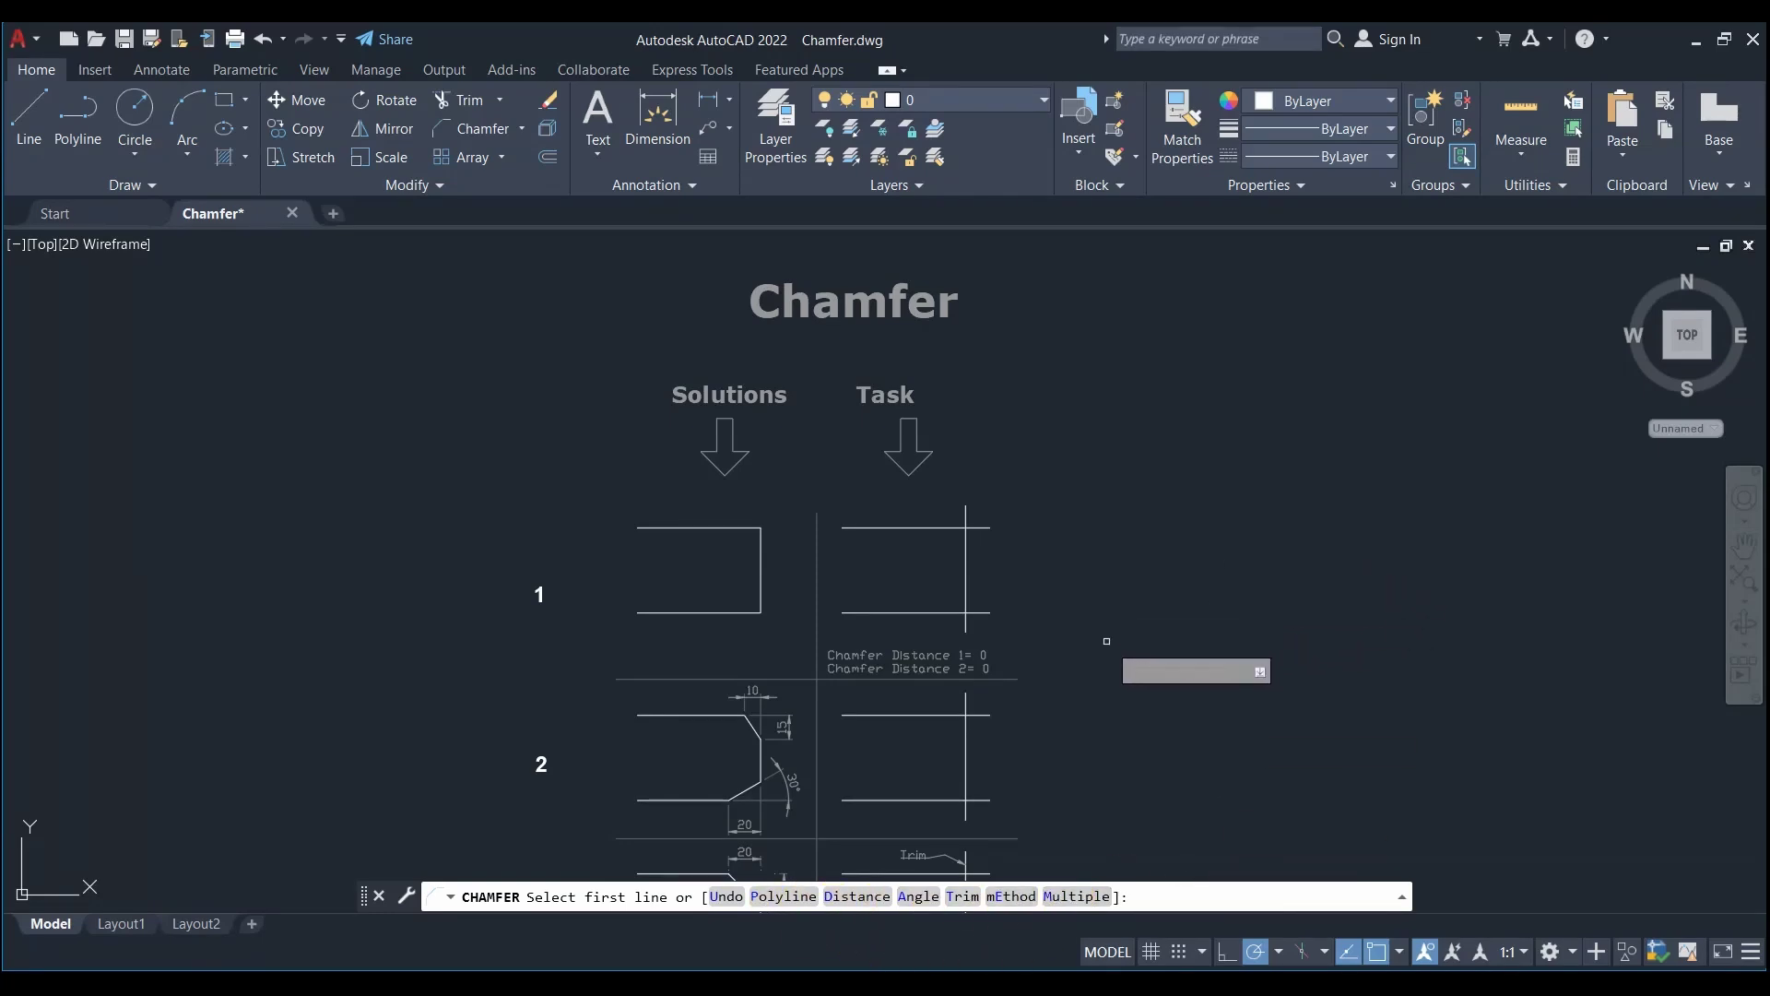
scroll(1043, 544, up, 2)
mouse_move(1056, 510)
middle_down()
mouse_move(1098, 581)
mouse_move(1153, 620)
mouse_move(1130, 579)
middle_up()
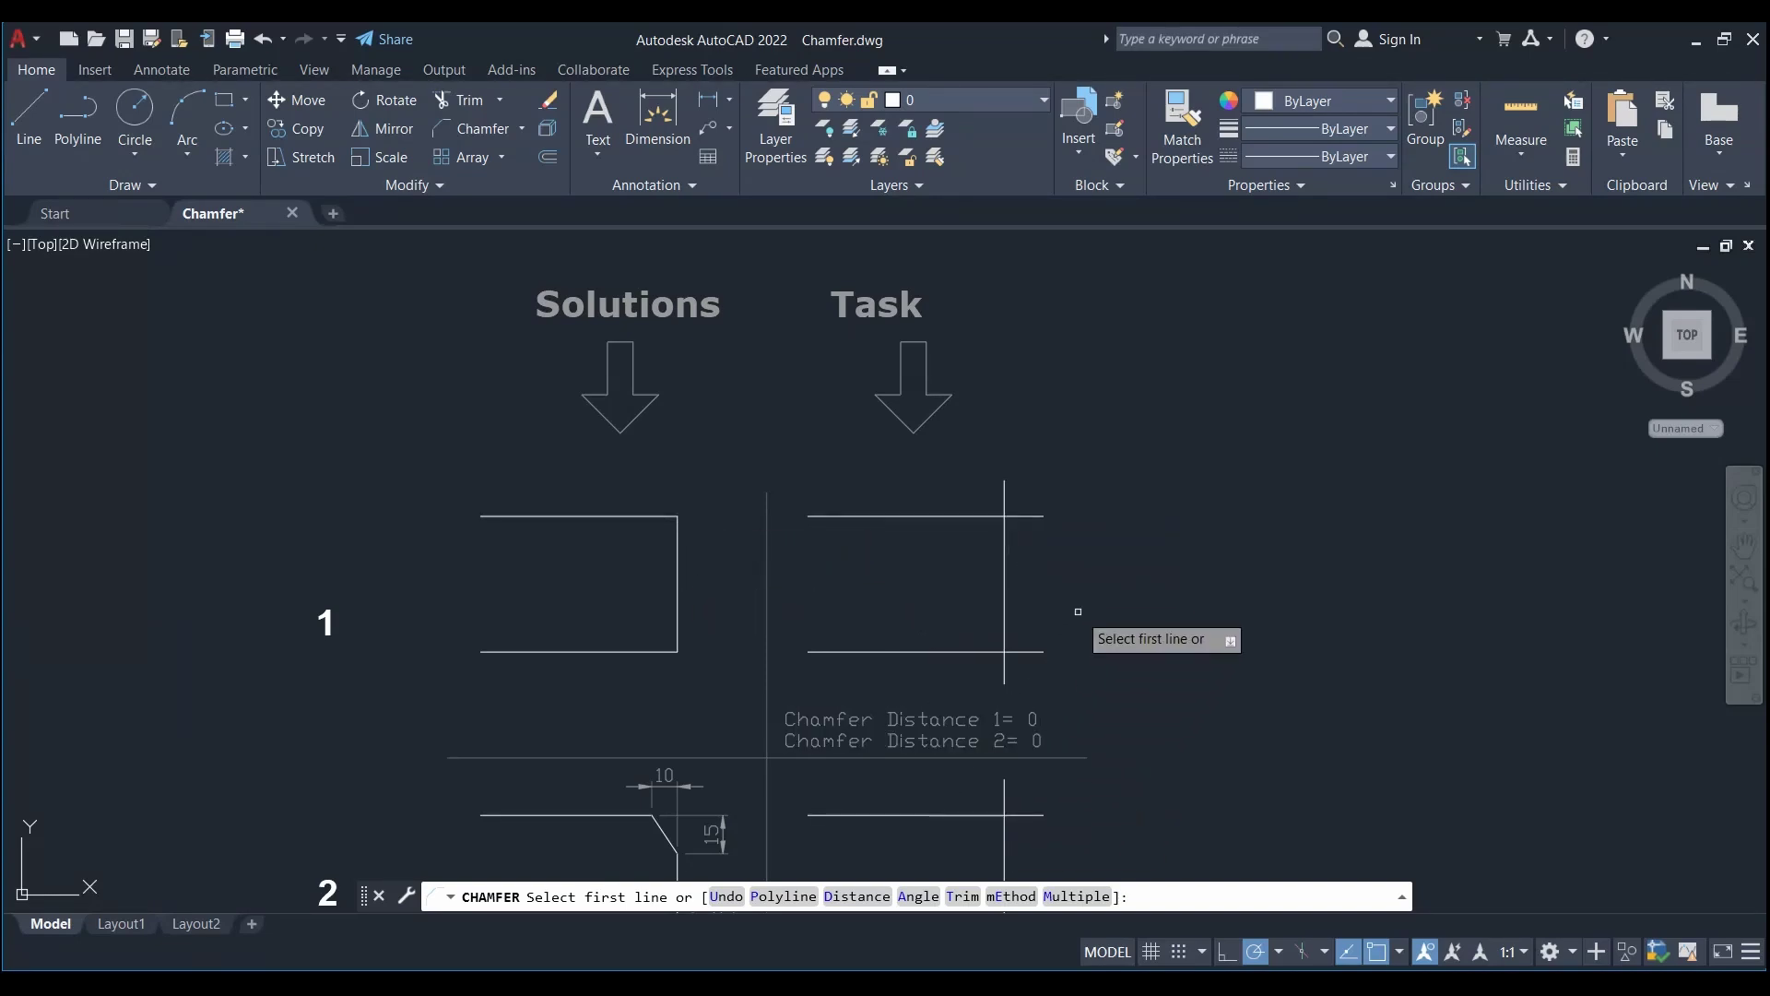
click(863, 902)
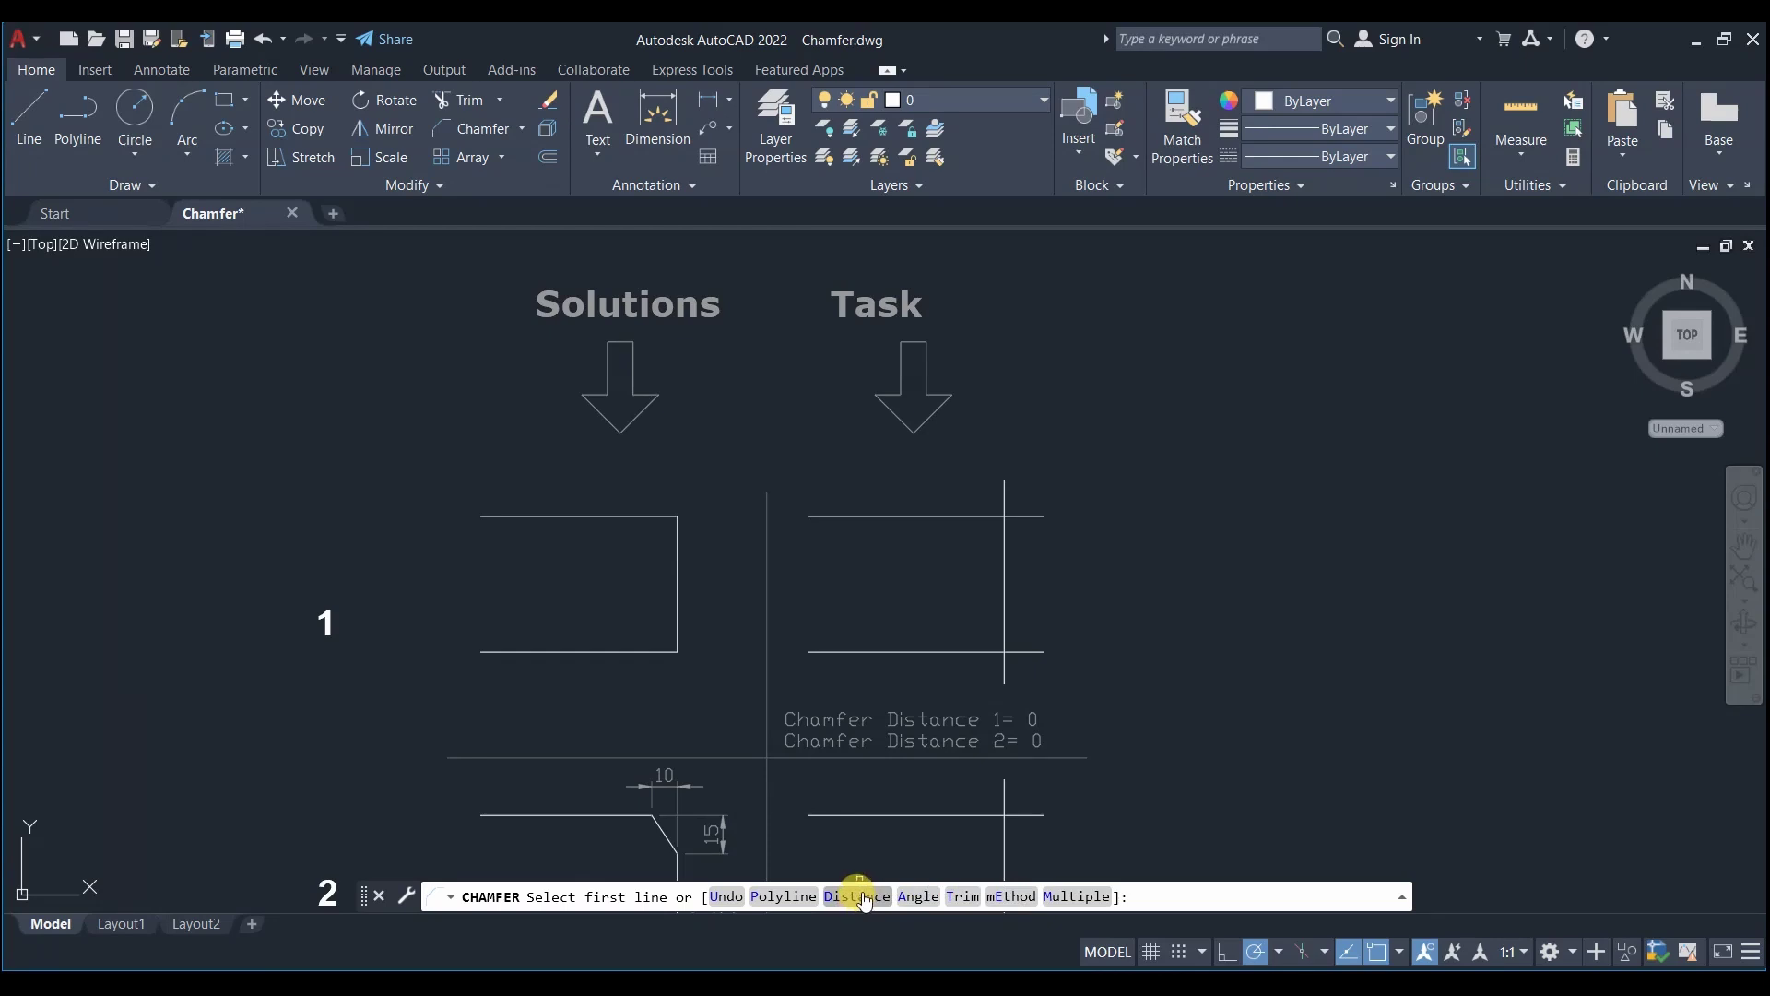
click(863, 897)
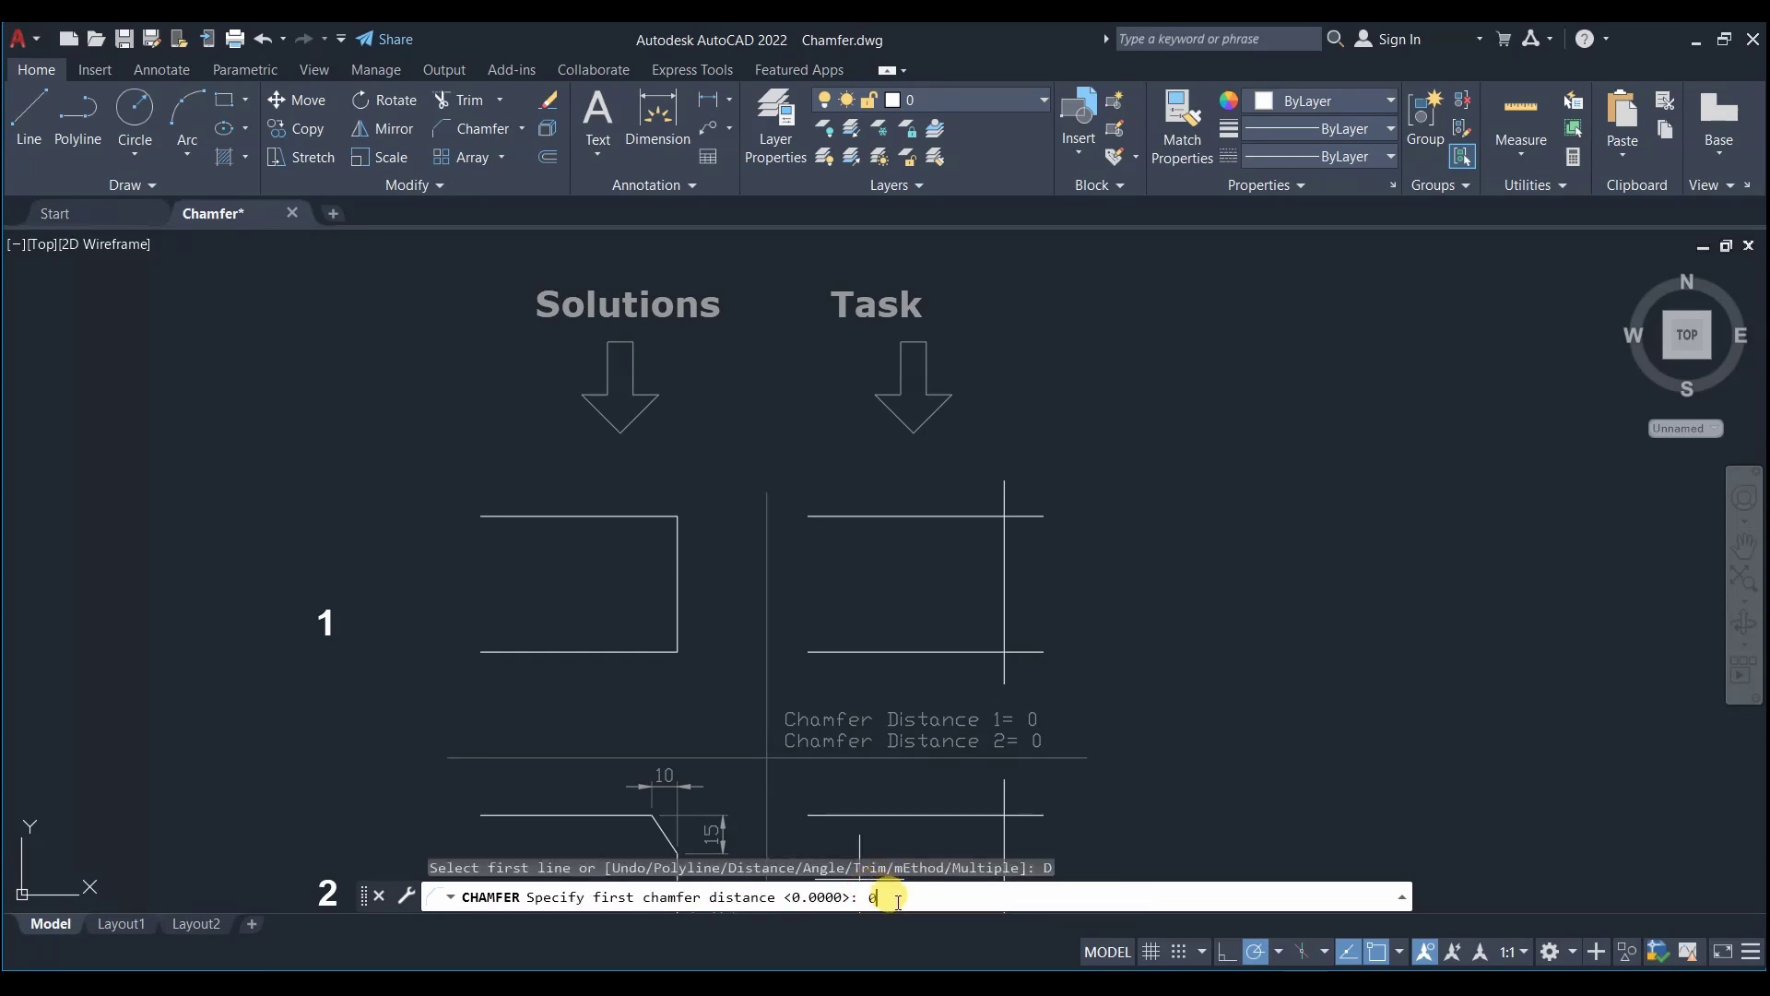
key(Return)
text(0)
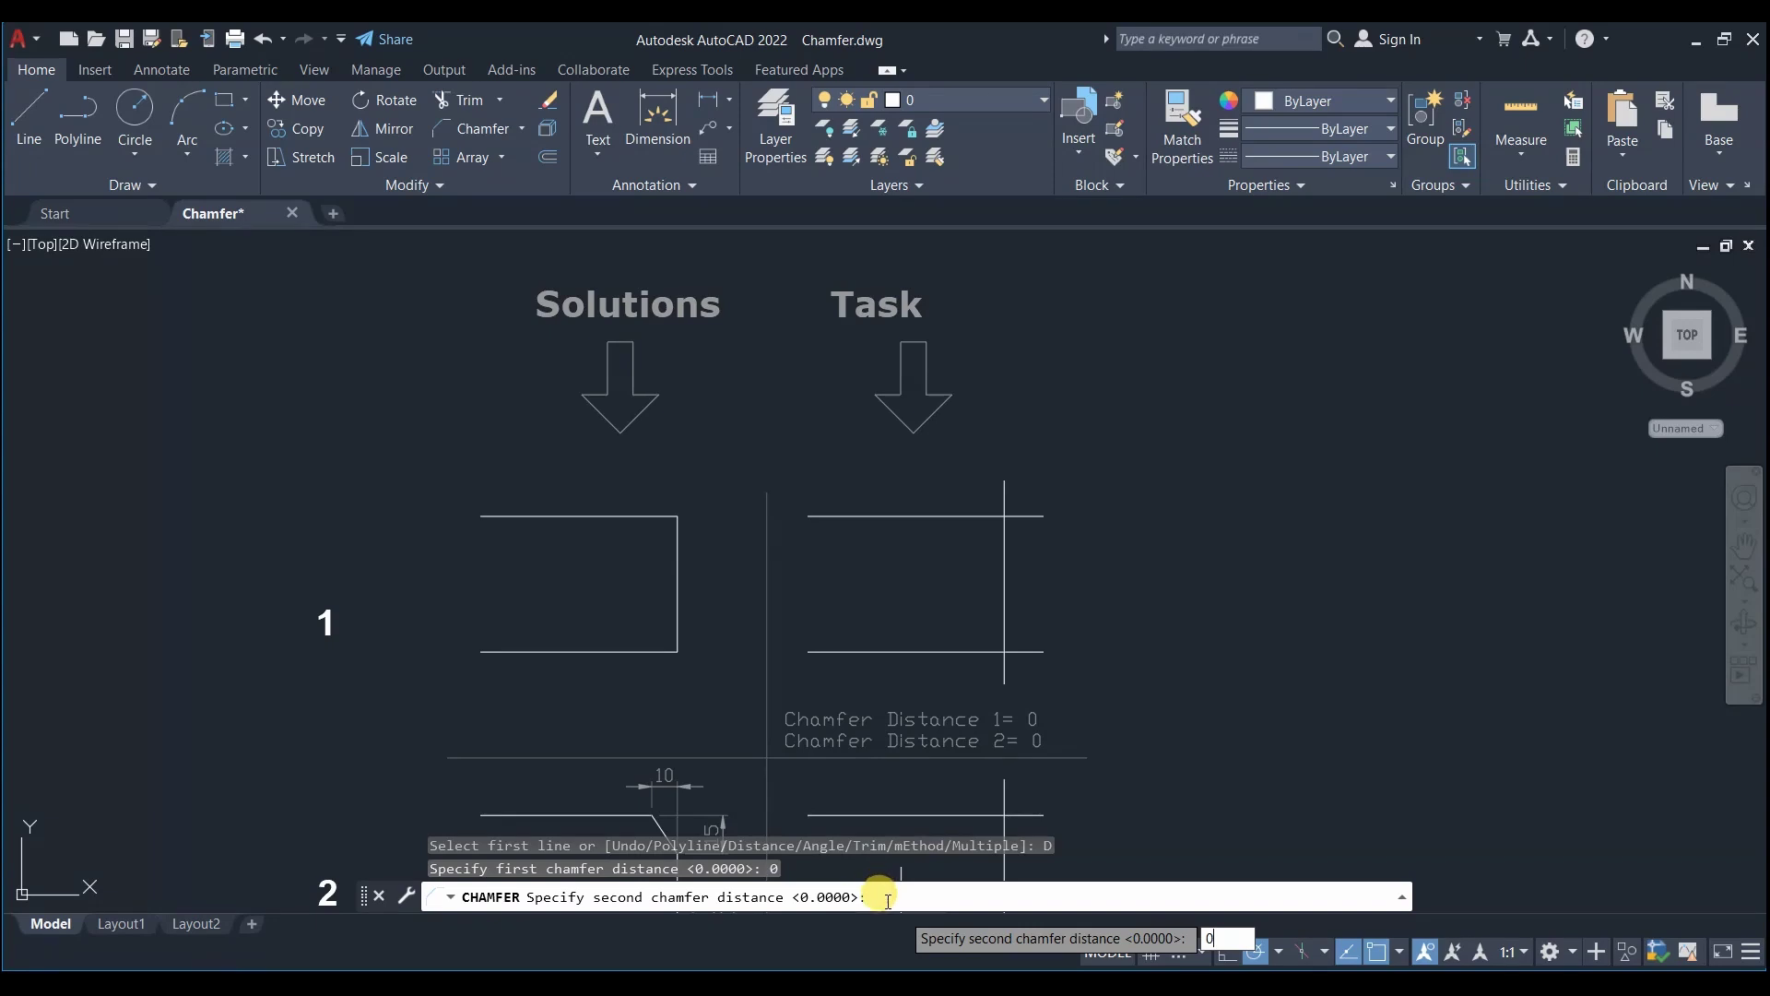
key(Return)
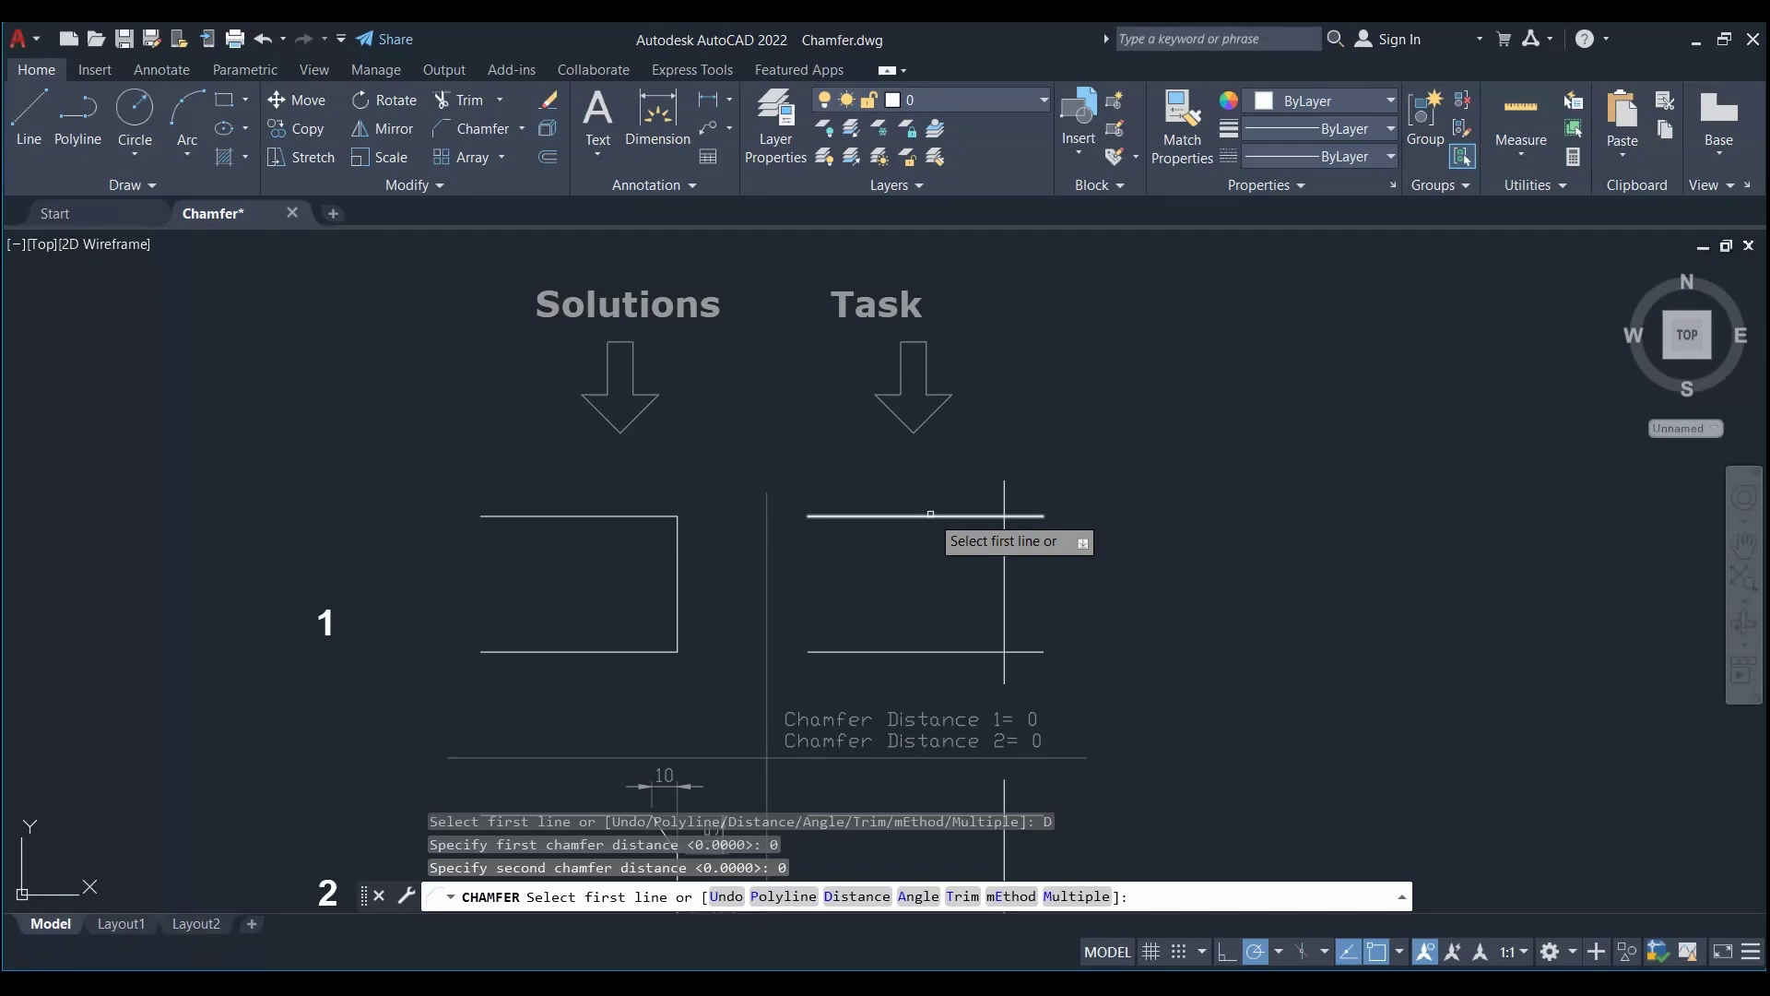
click(930, 514)
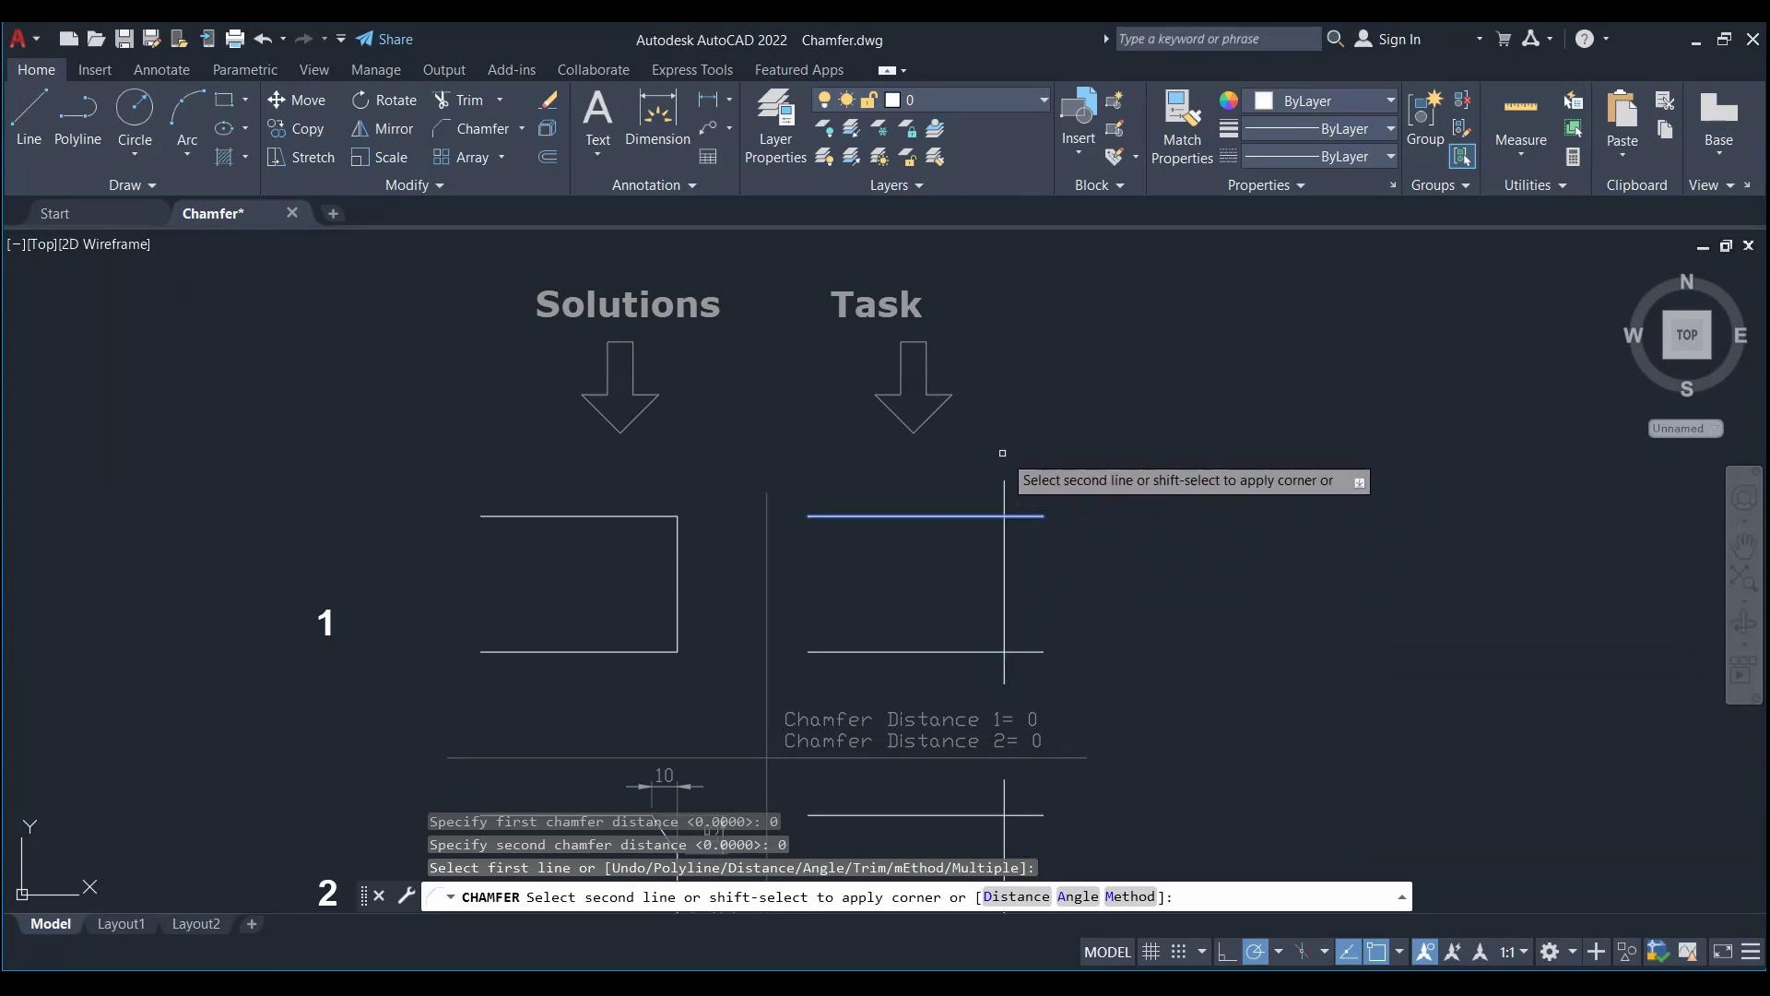
click(1003, 549)
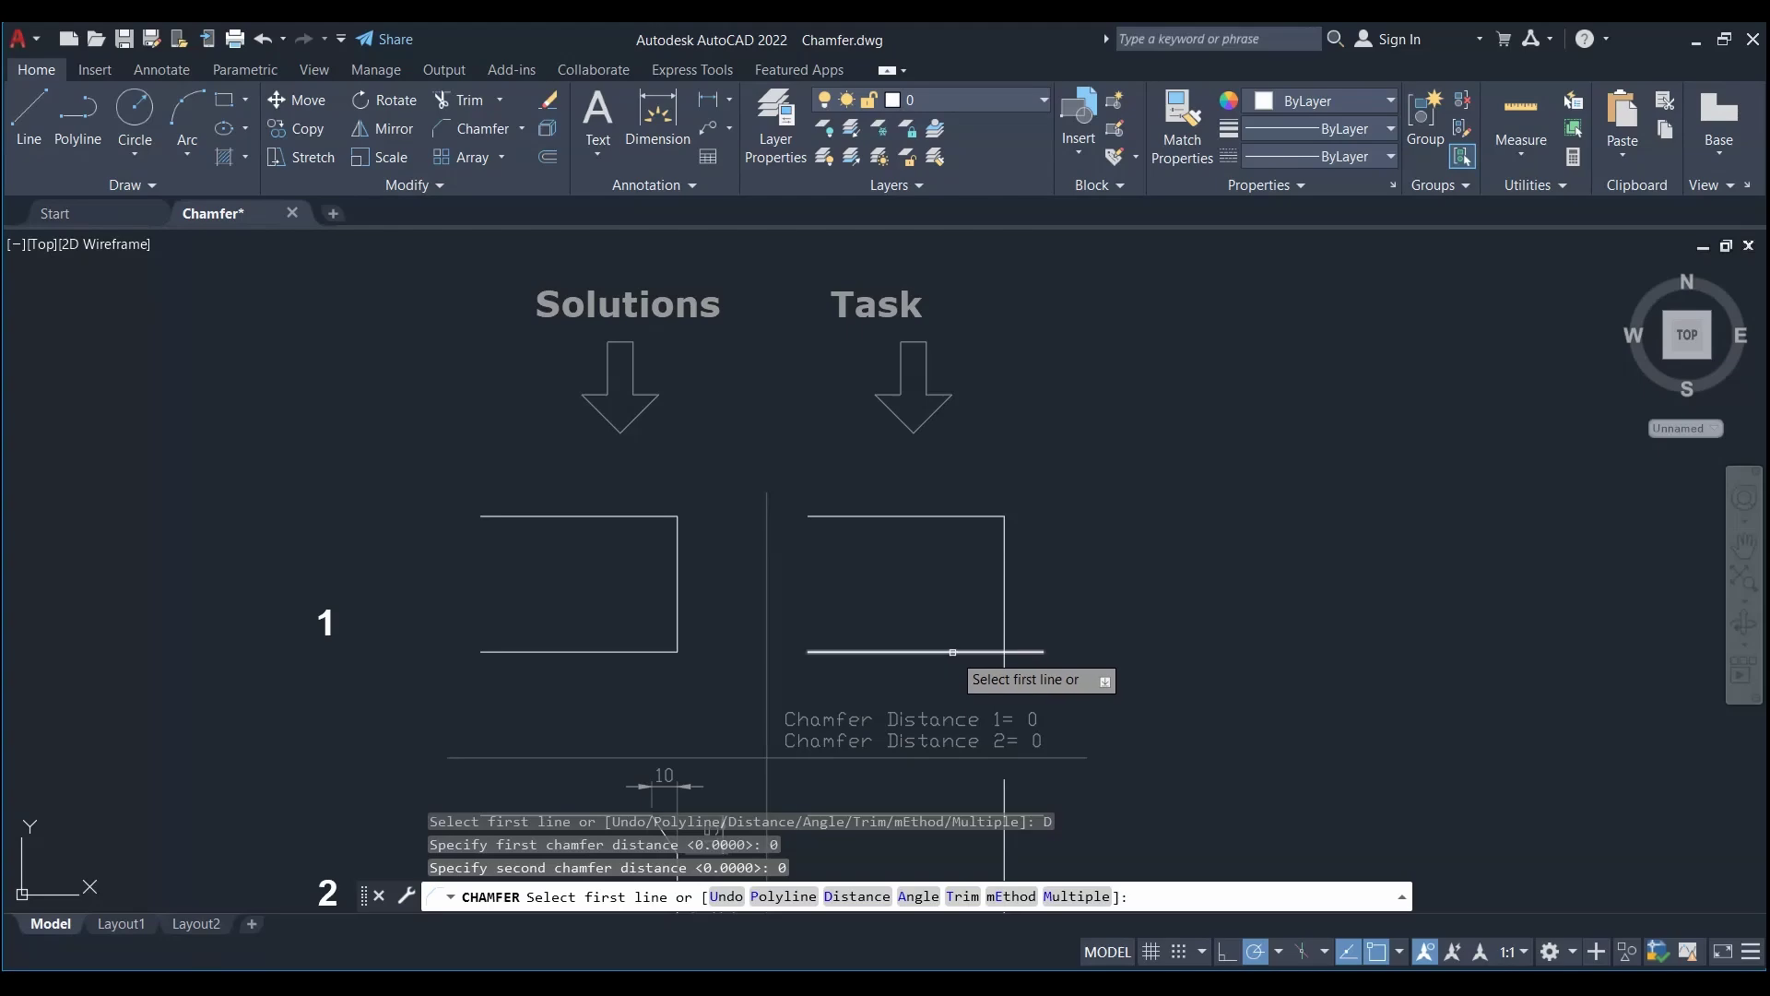
click(952, 652)
click(1003, 622)
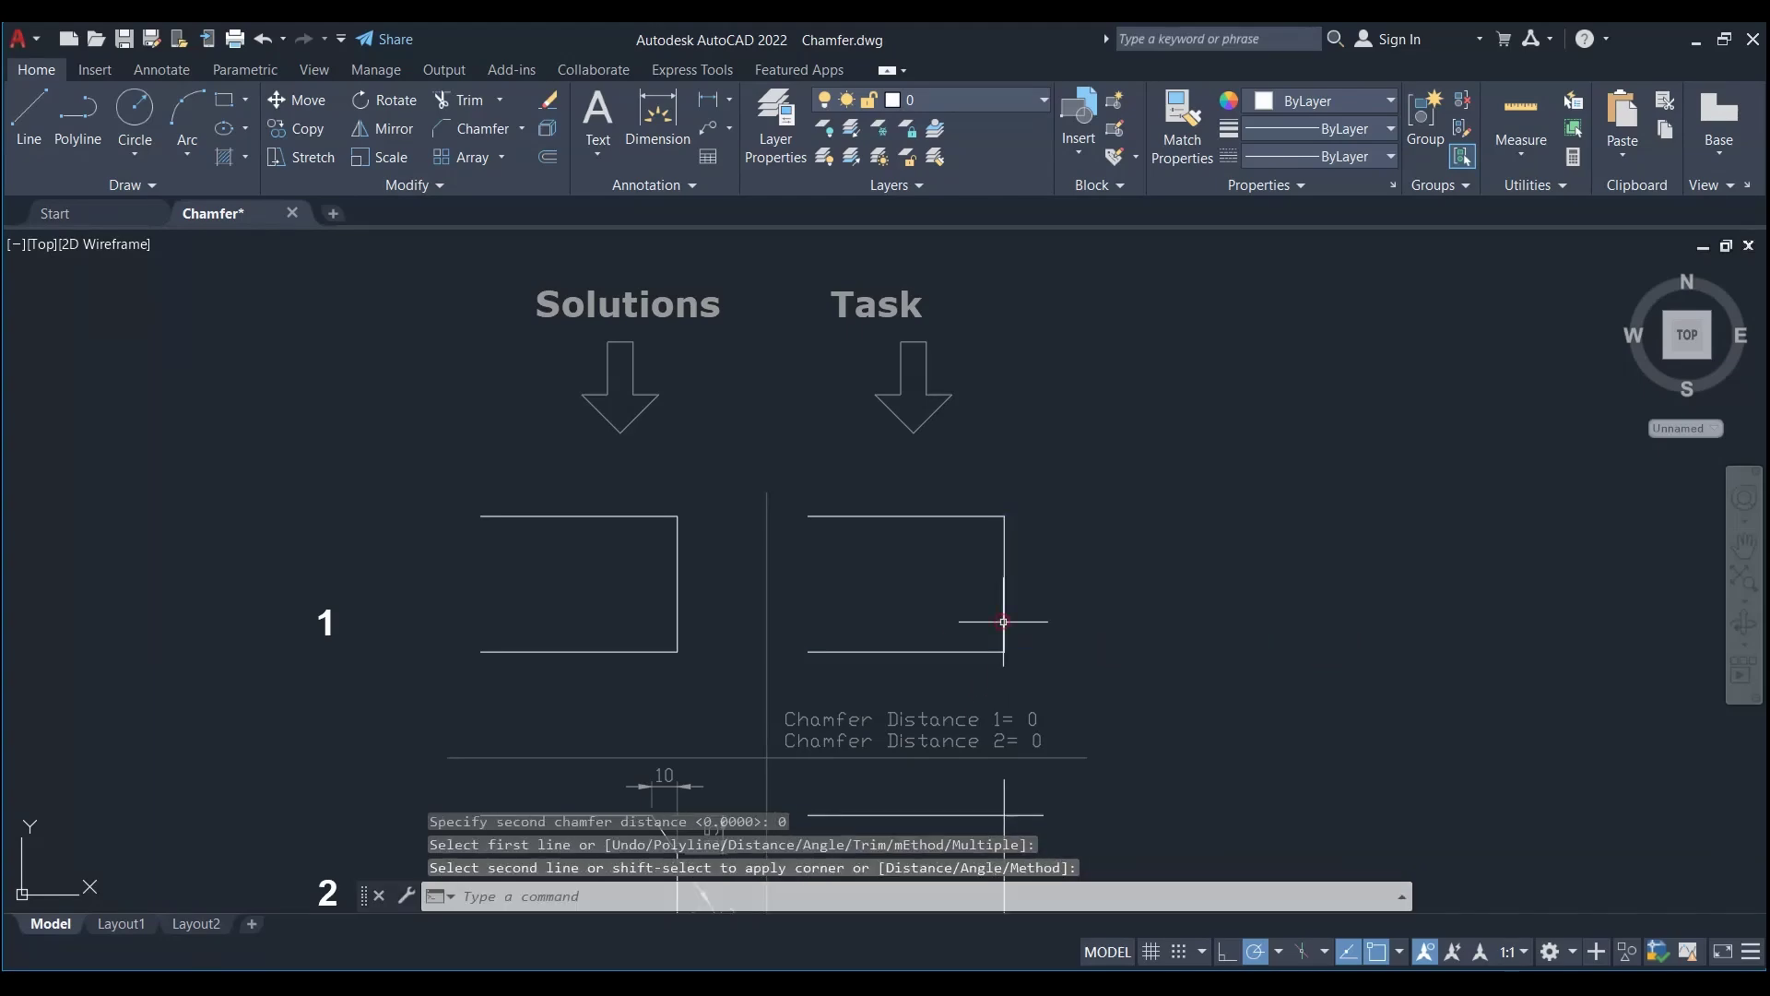
Chamfer task 2's upper corner with a distance of 10 on the horizontal line and 15 on the vertical line
middle_drag(1007, 612, 1165, 443)
mouse_move(1213, 637)
middle_down()
mouse_move(1229, 600)
mouse_move(1217, 517)
middle_up()
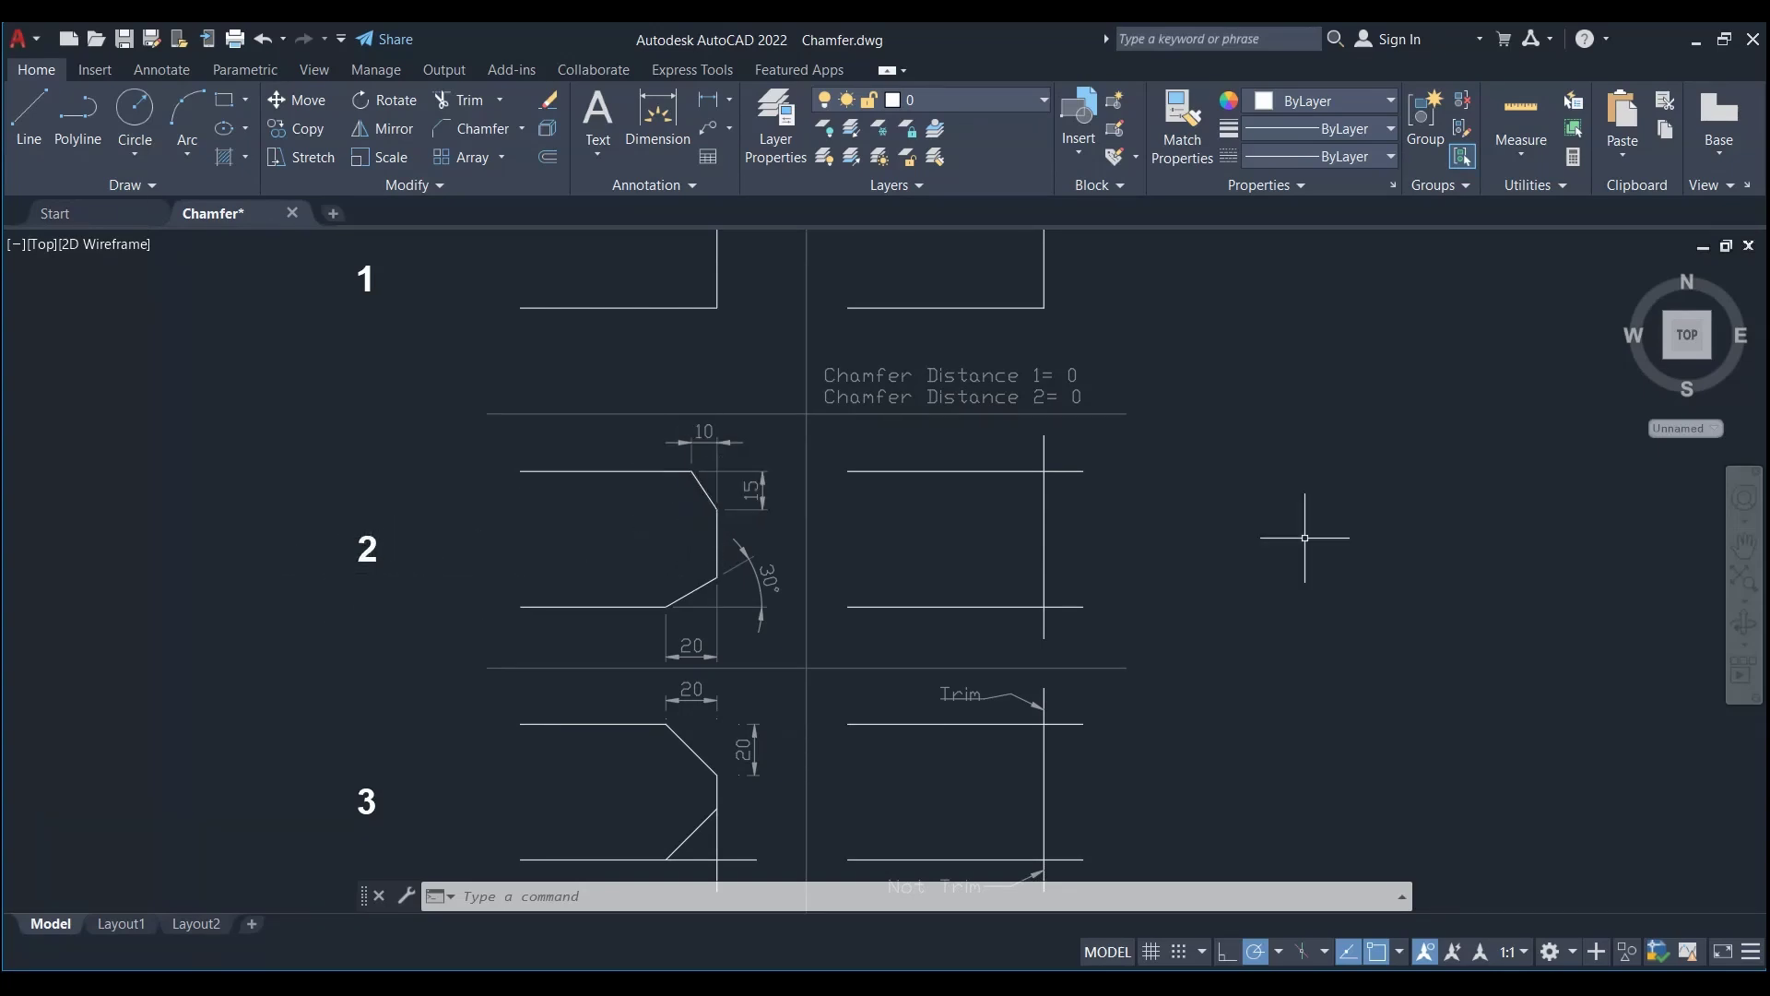
text(CHA)
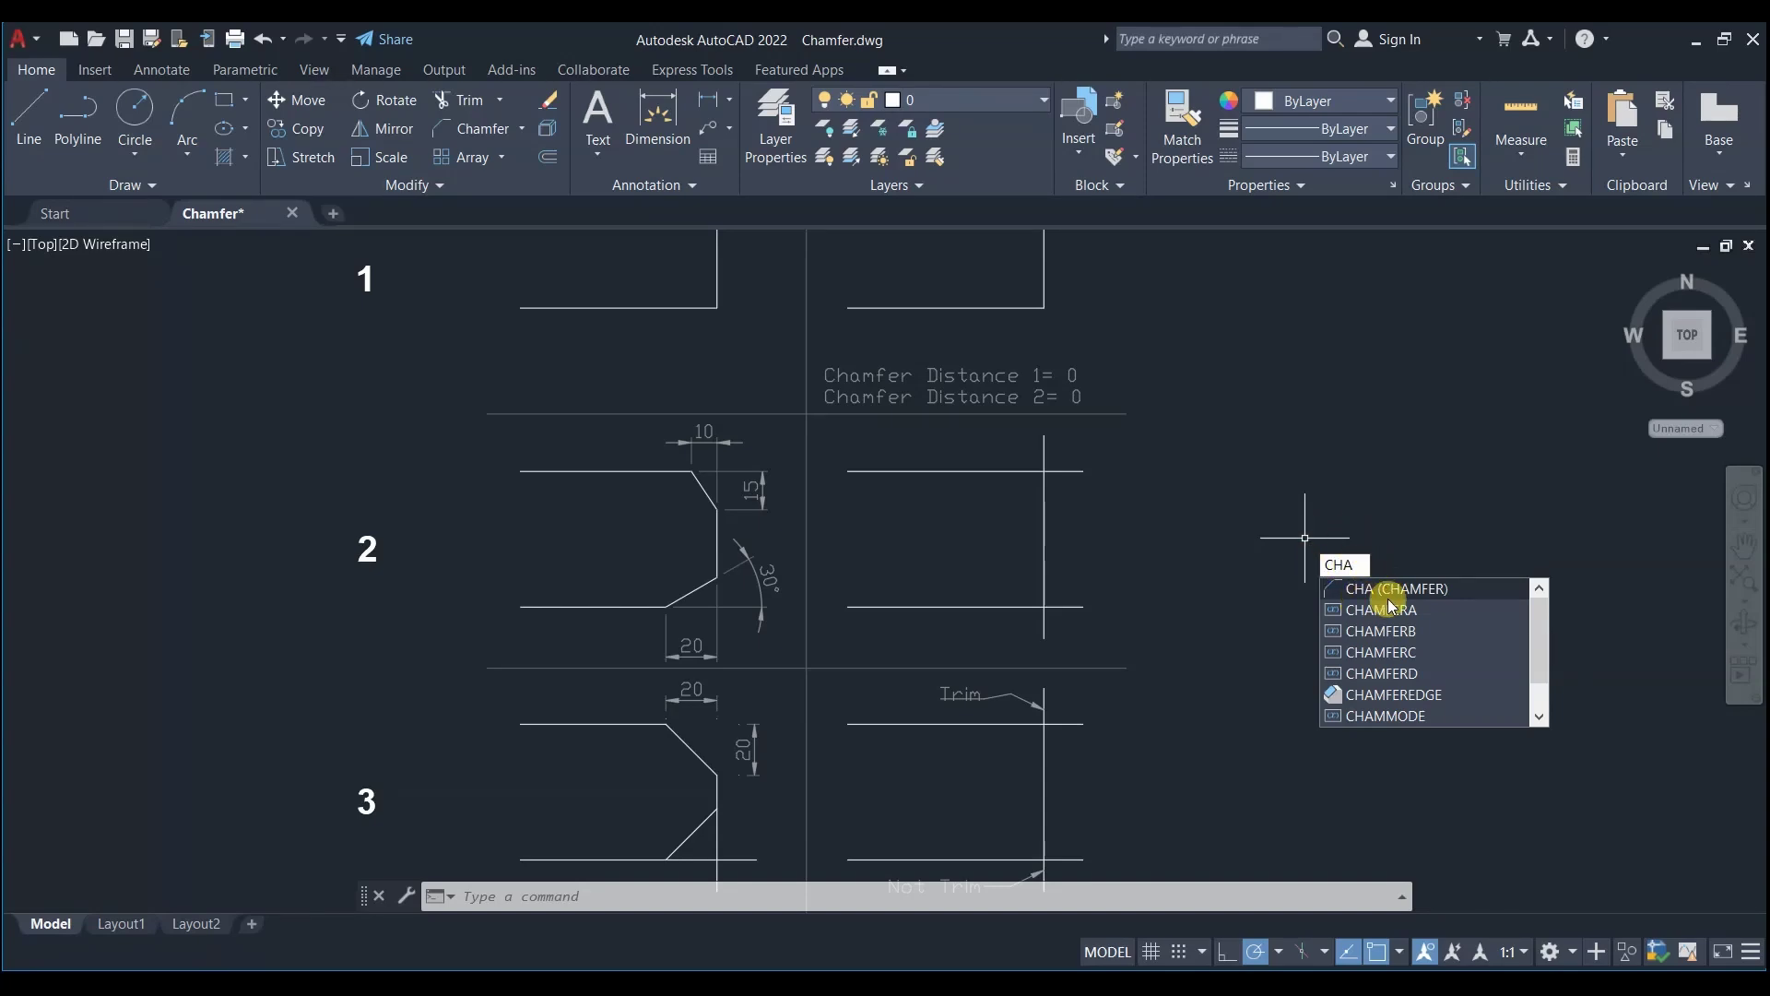
click(1459, 591)
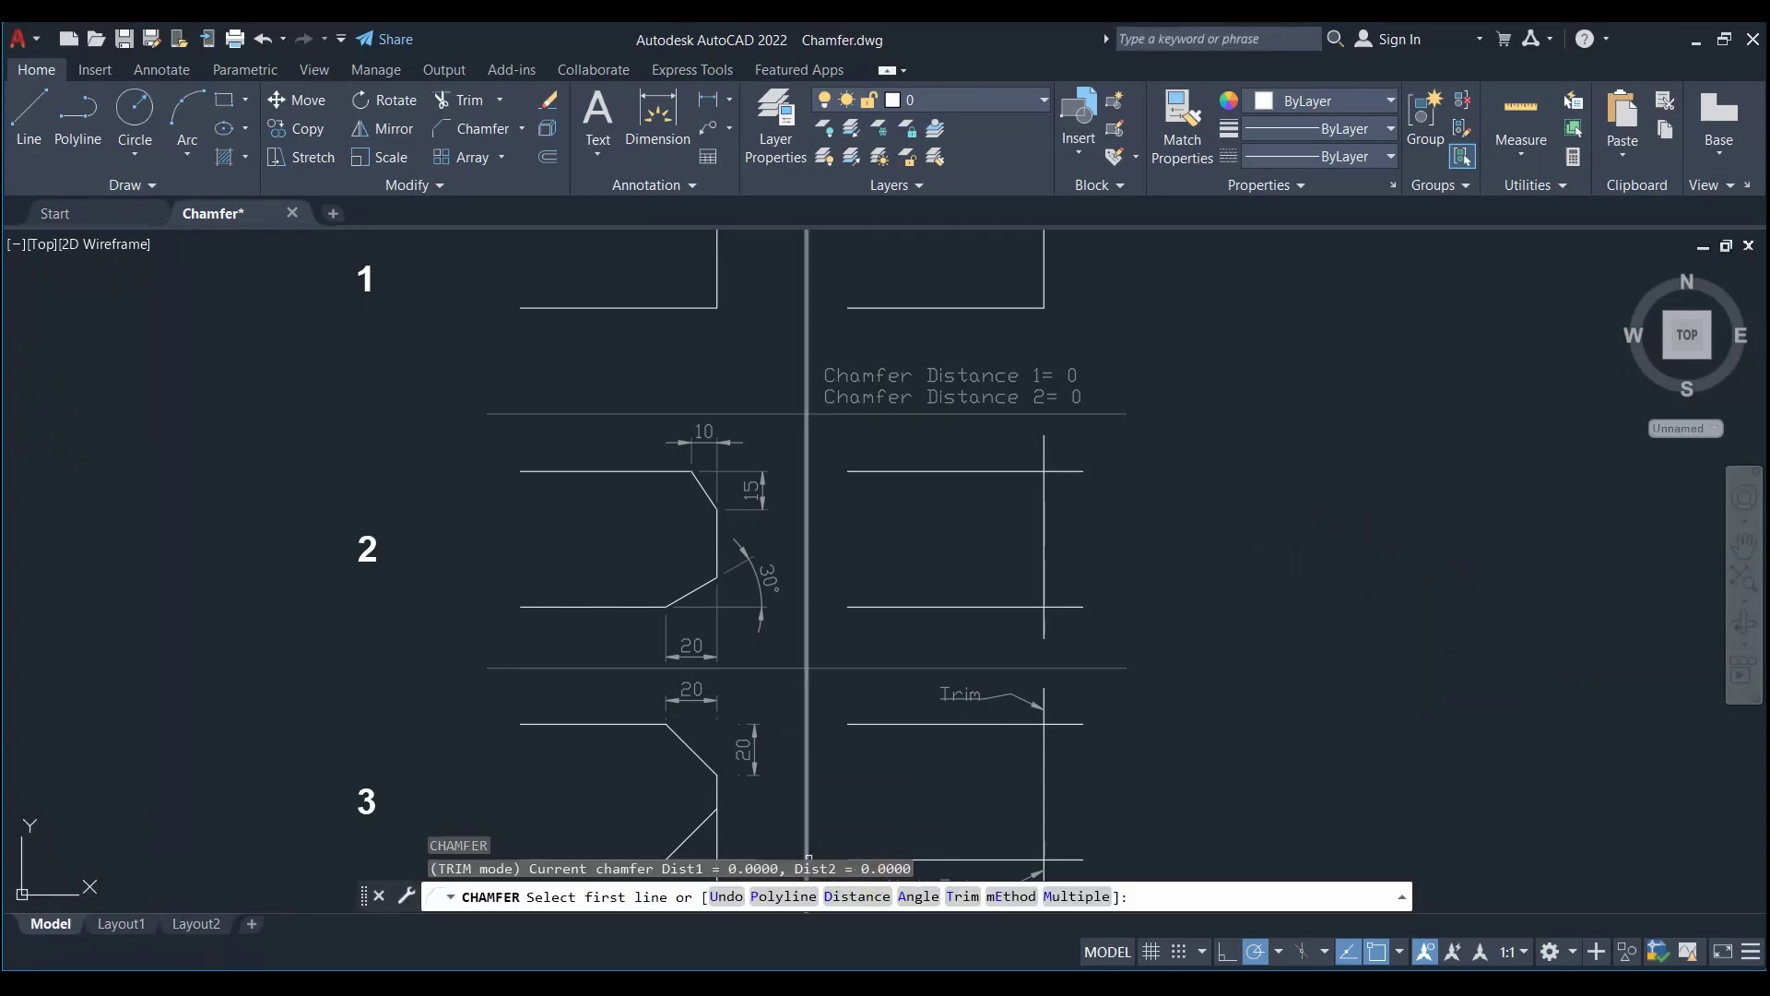
click(858, 897)
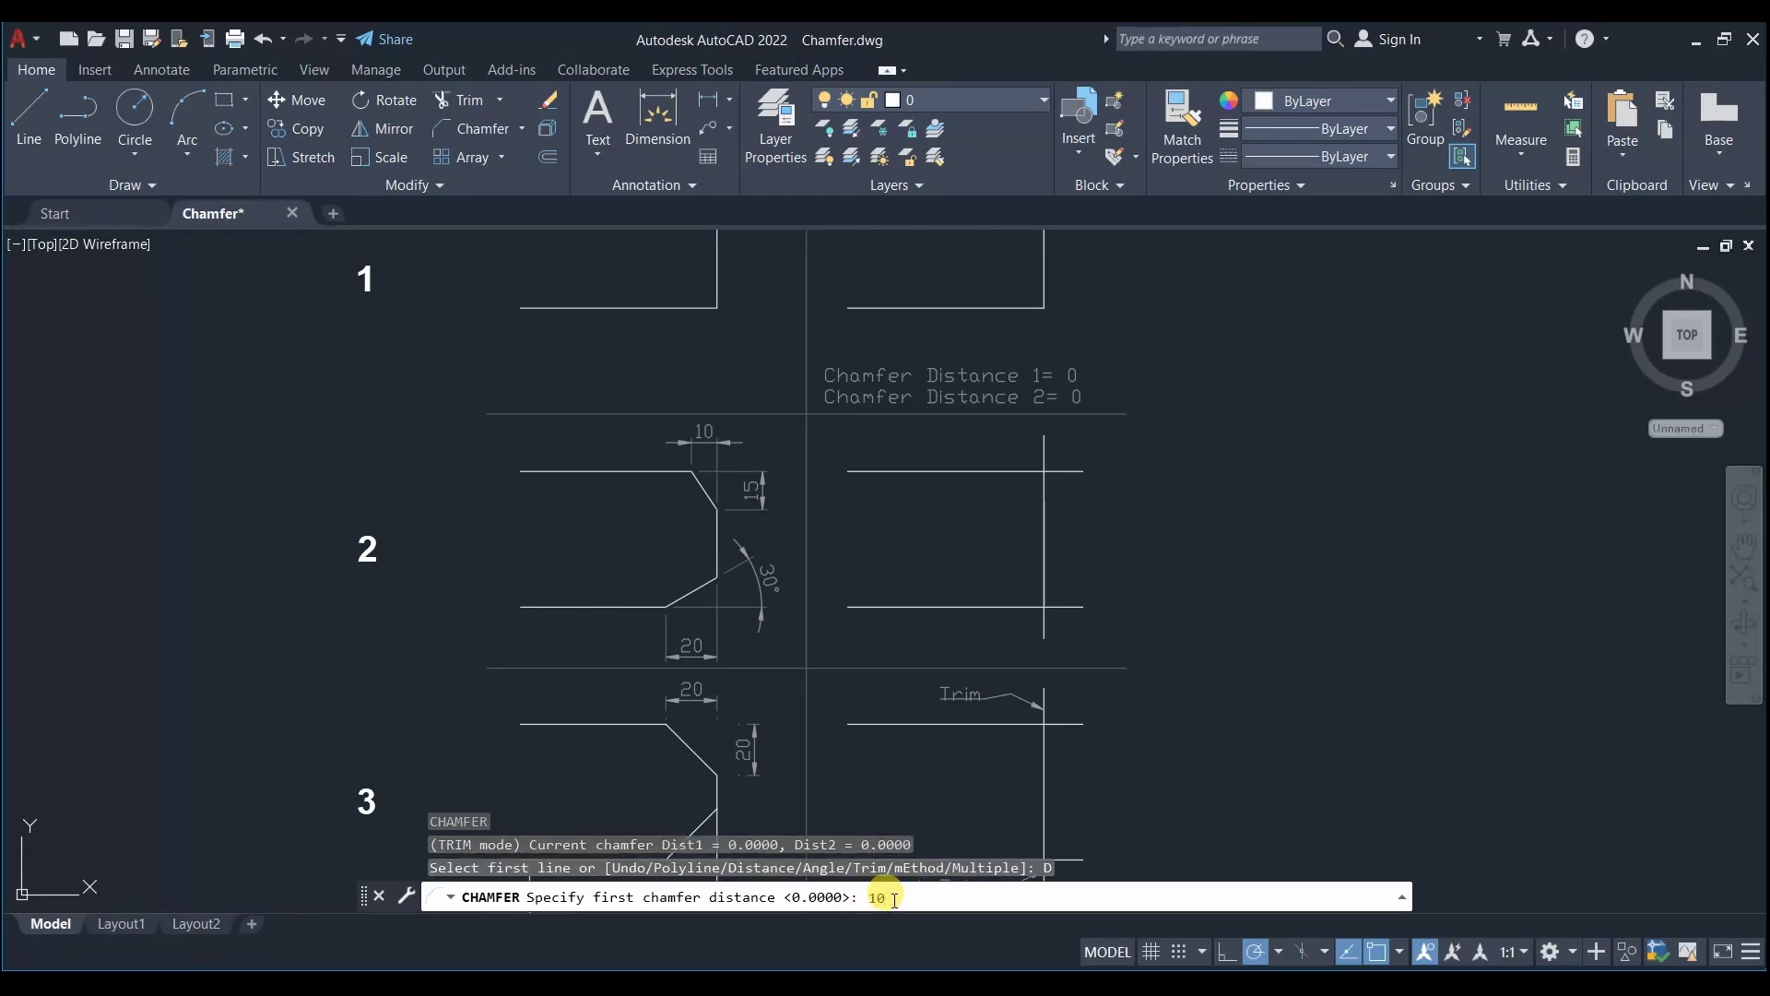
key(Return)
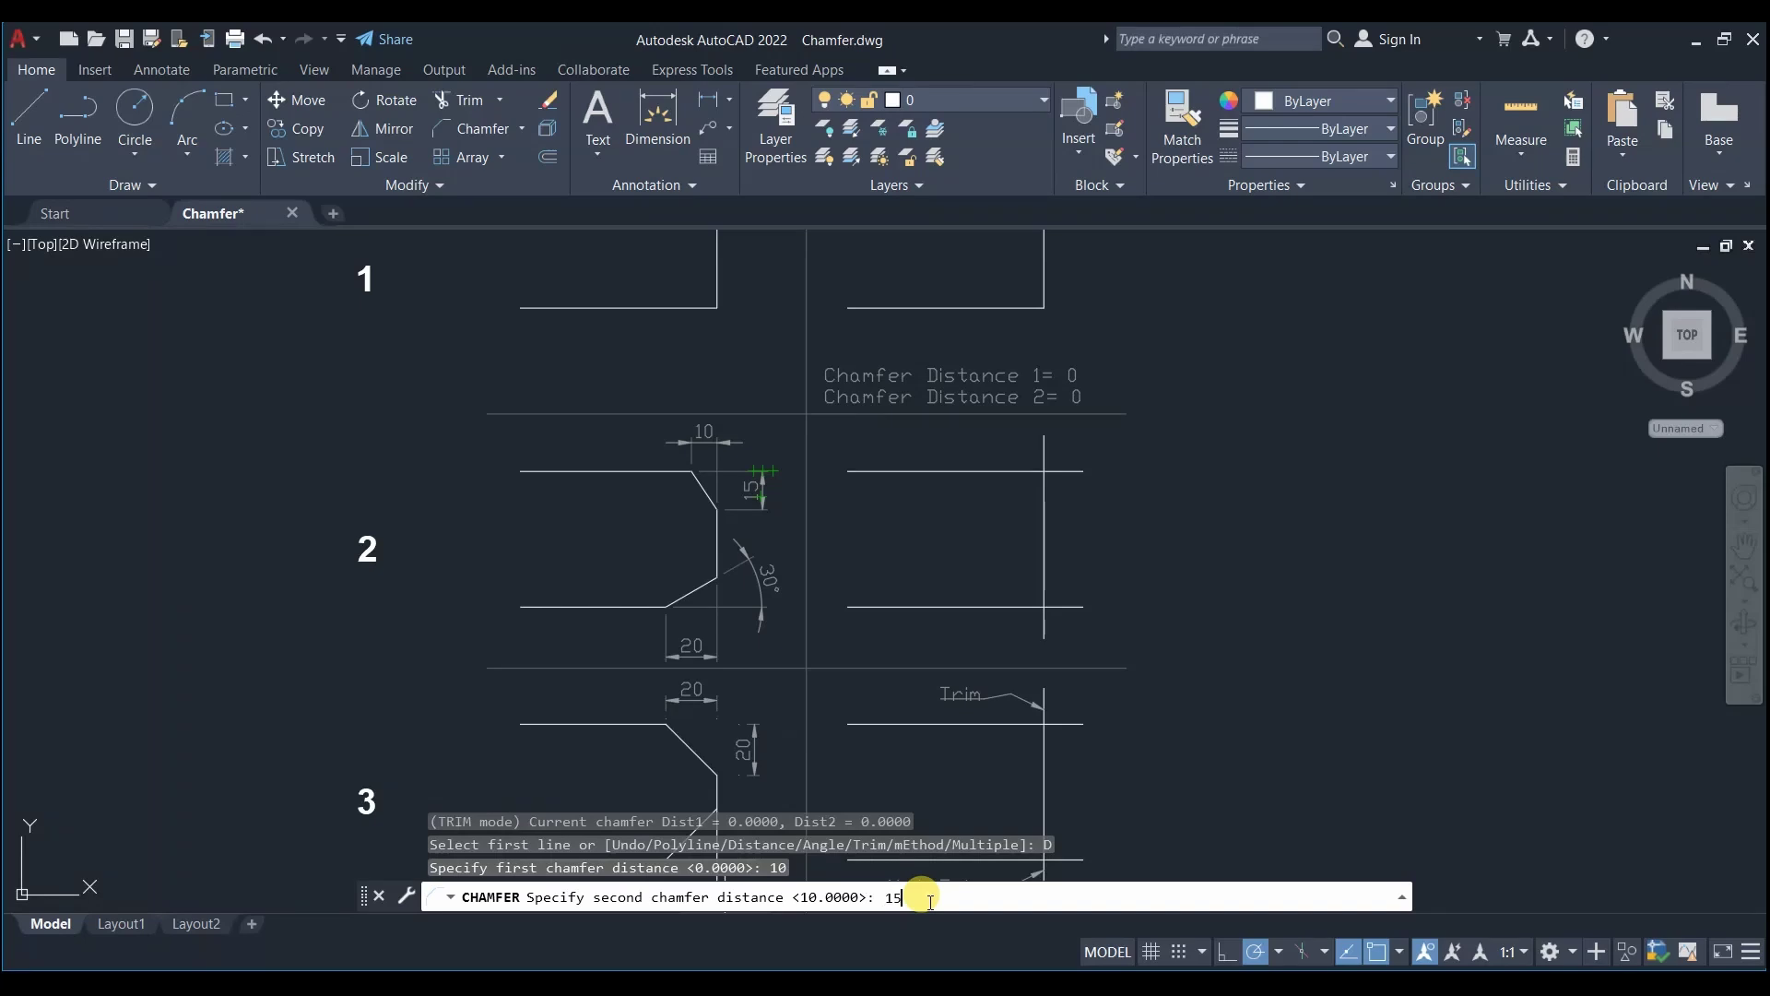
key(Return)
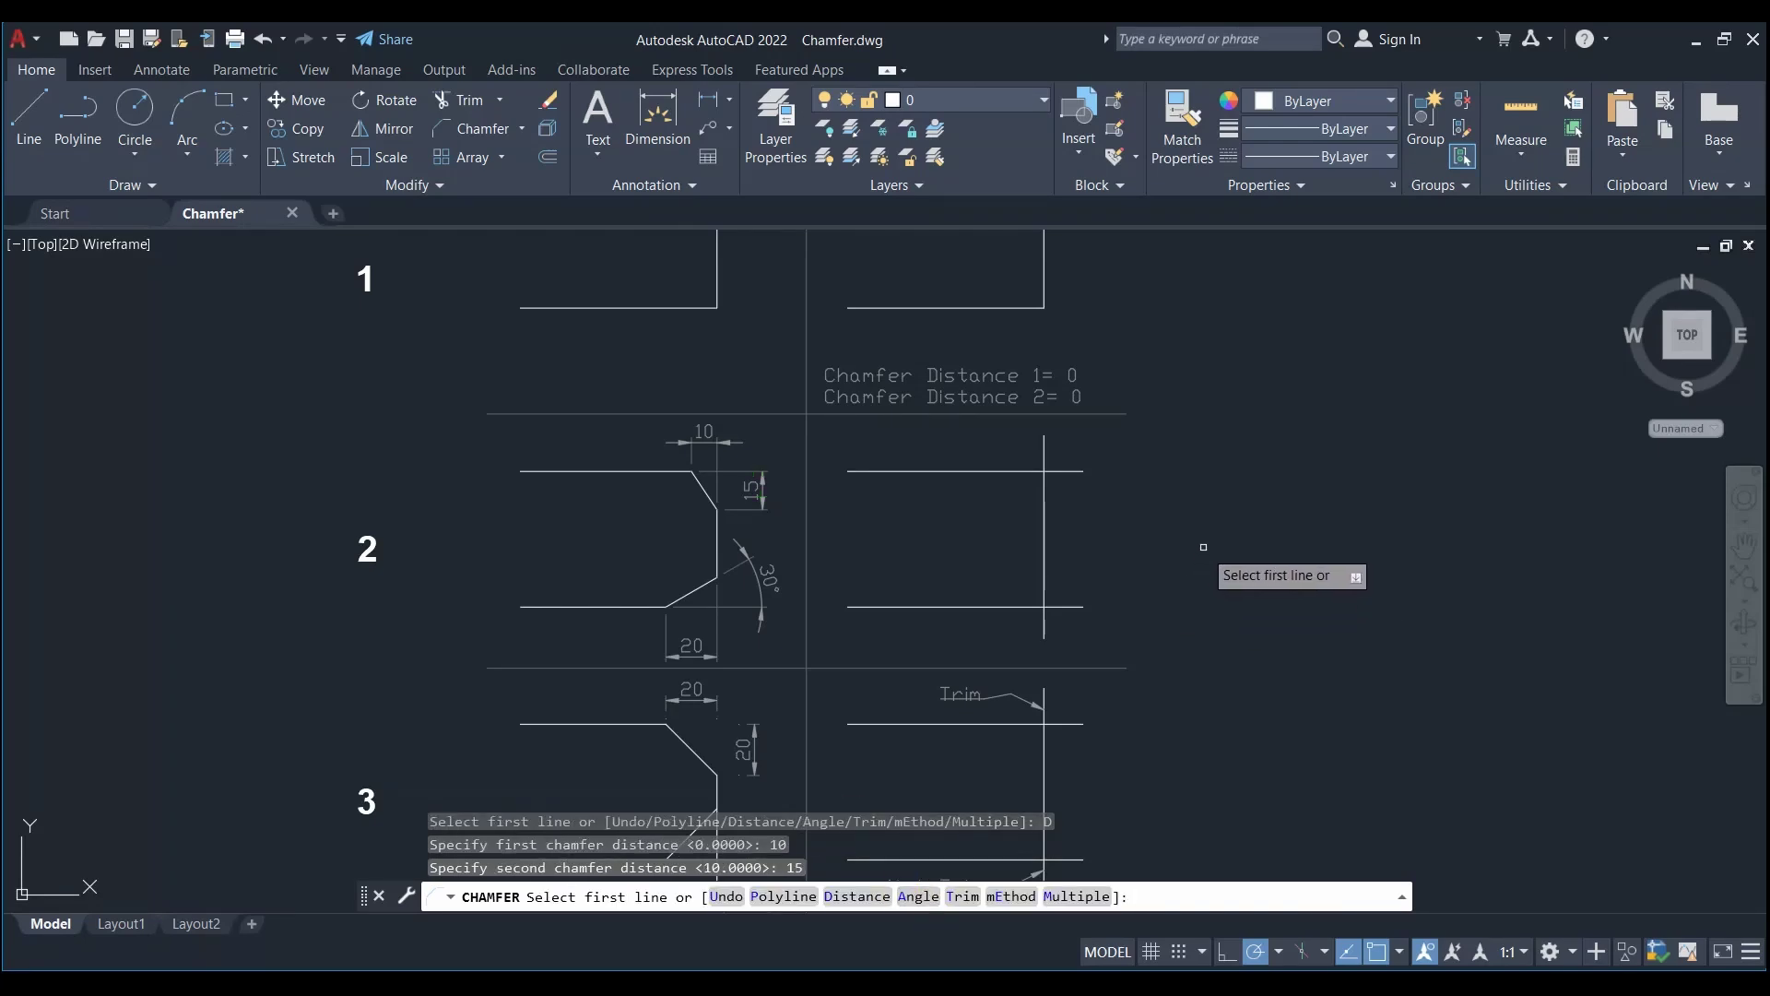
click(954, 469)
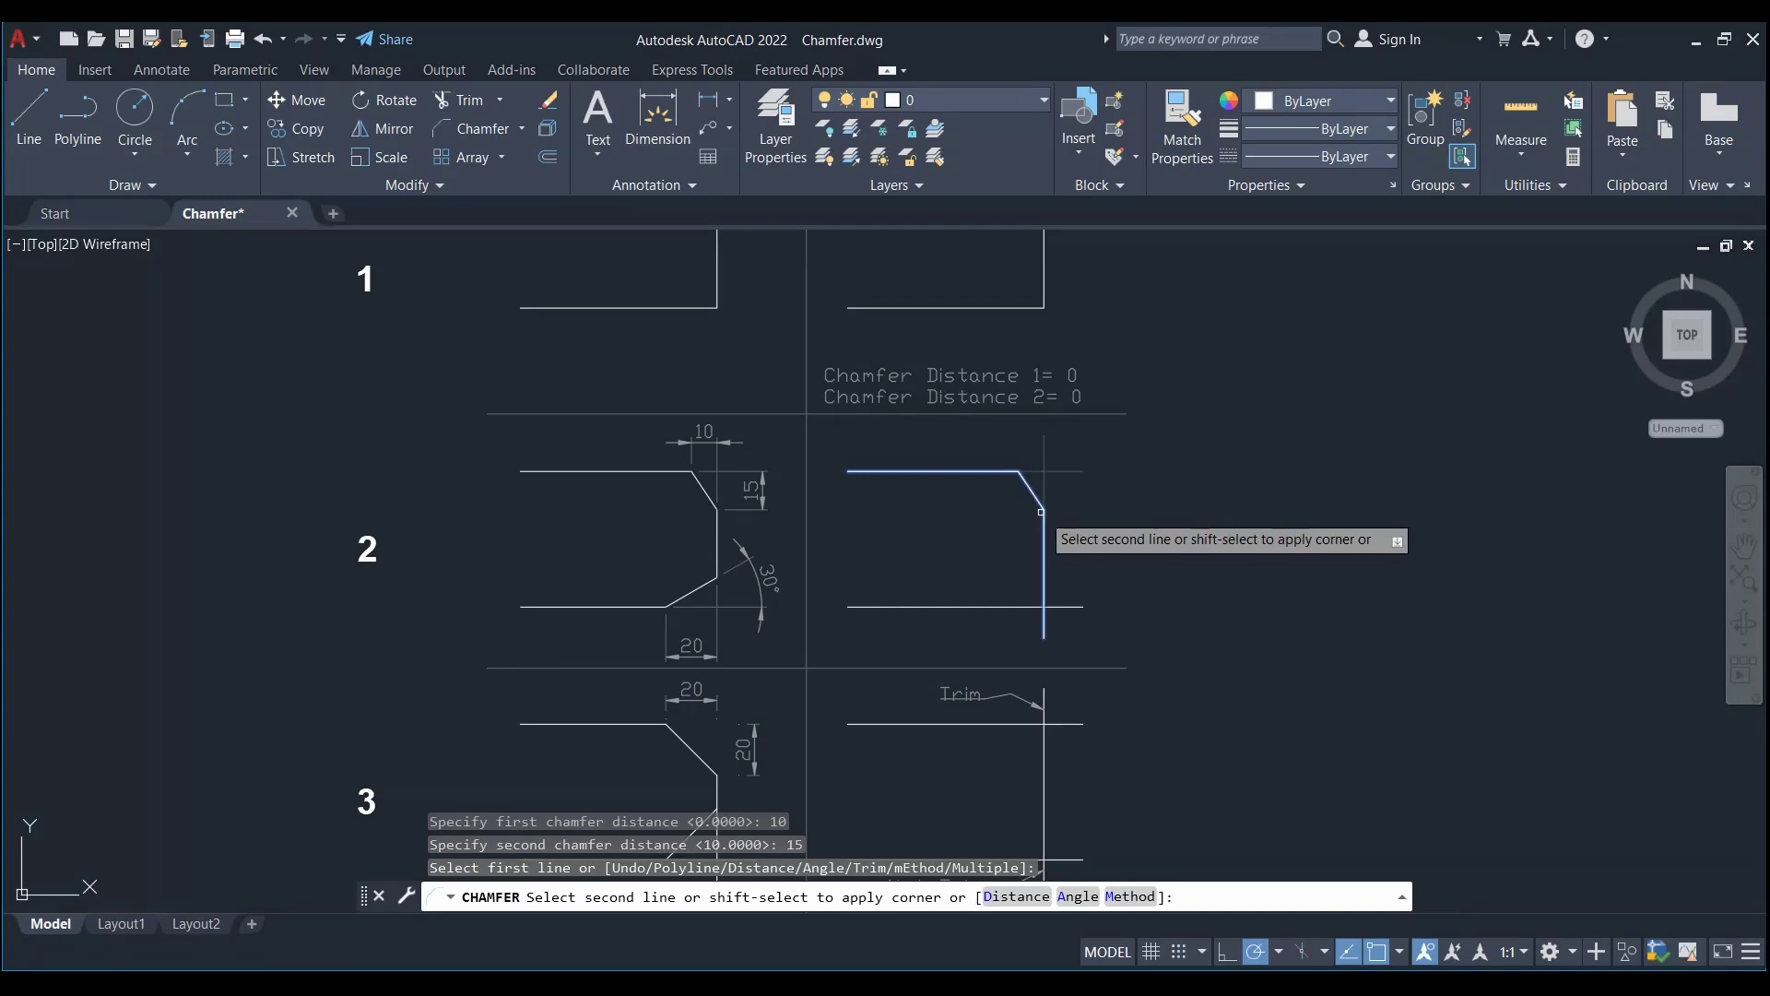
click(1043, 530)
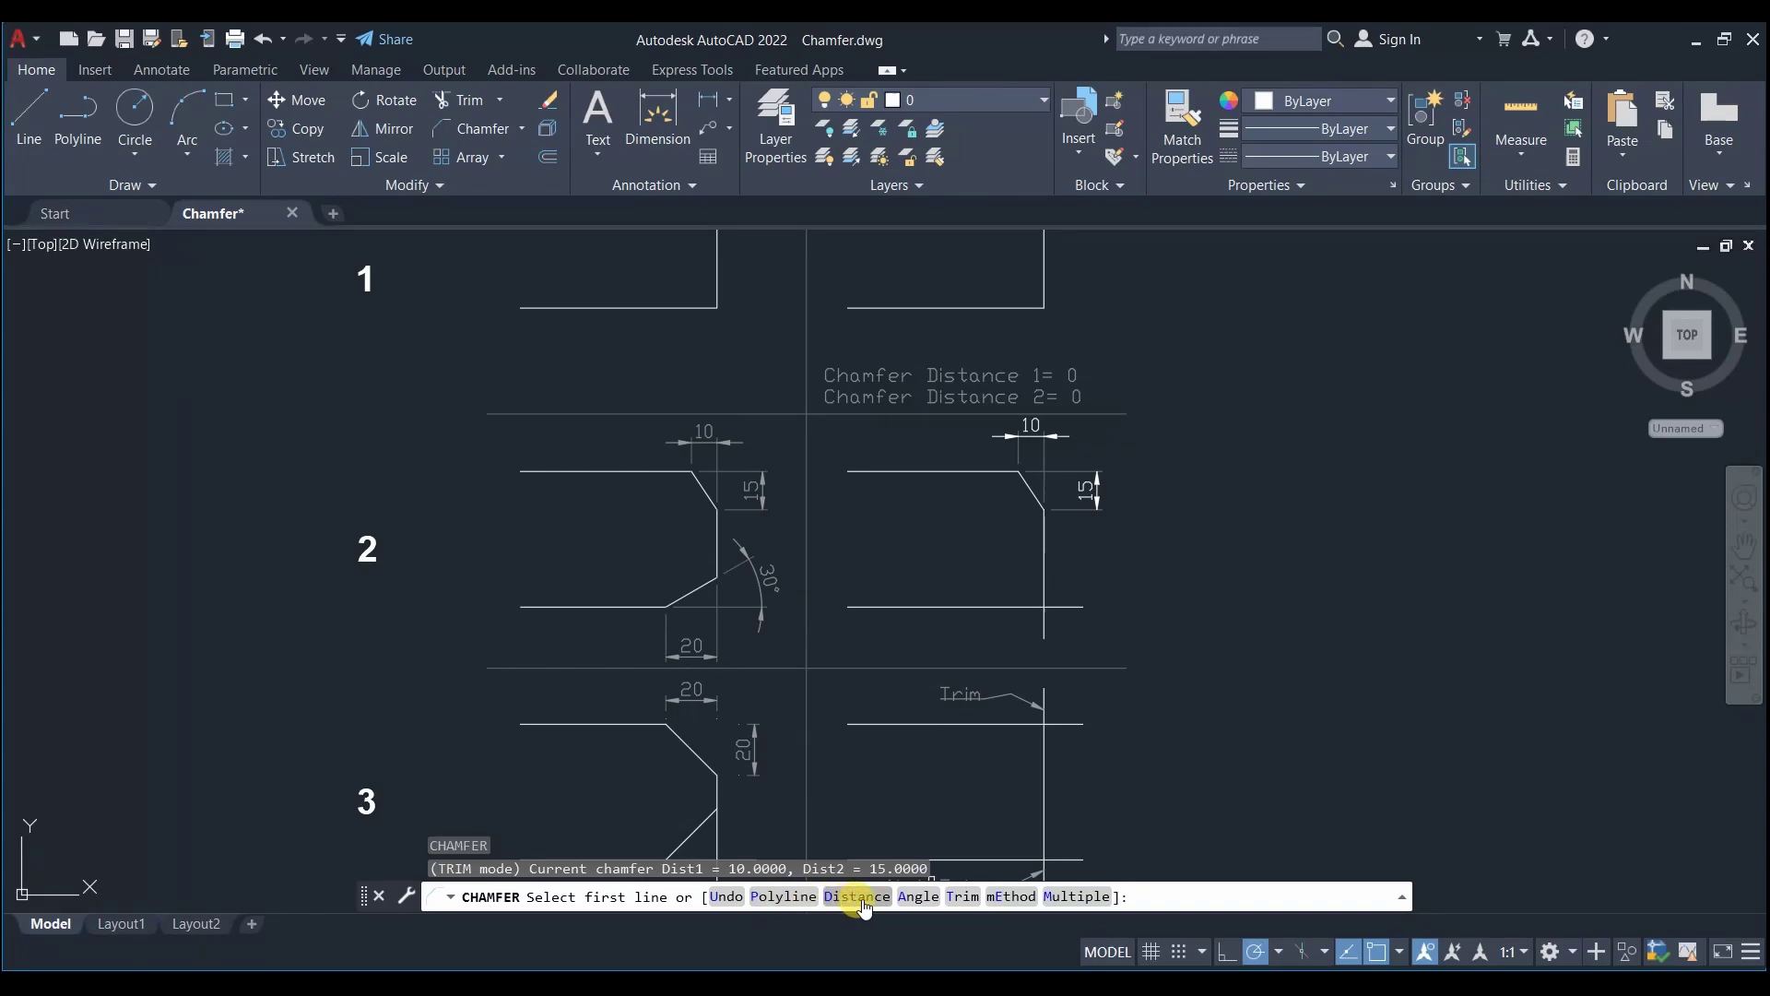
Chamfer task 2's lower corner by the Angle option, with length 20 and angle 30 from the horizontal line
click(918, 896)
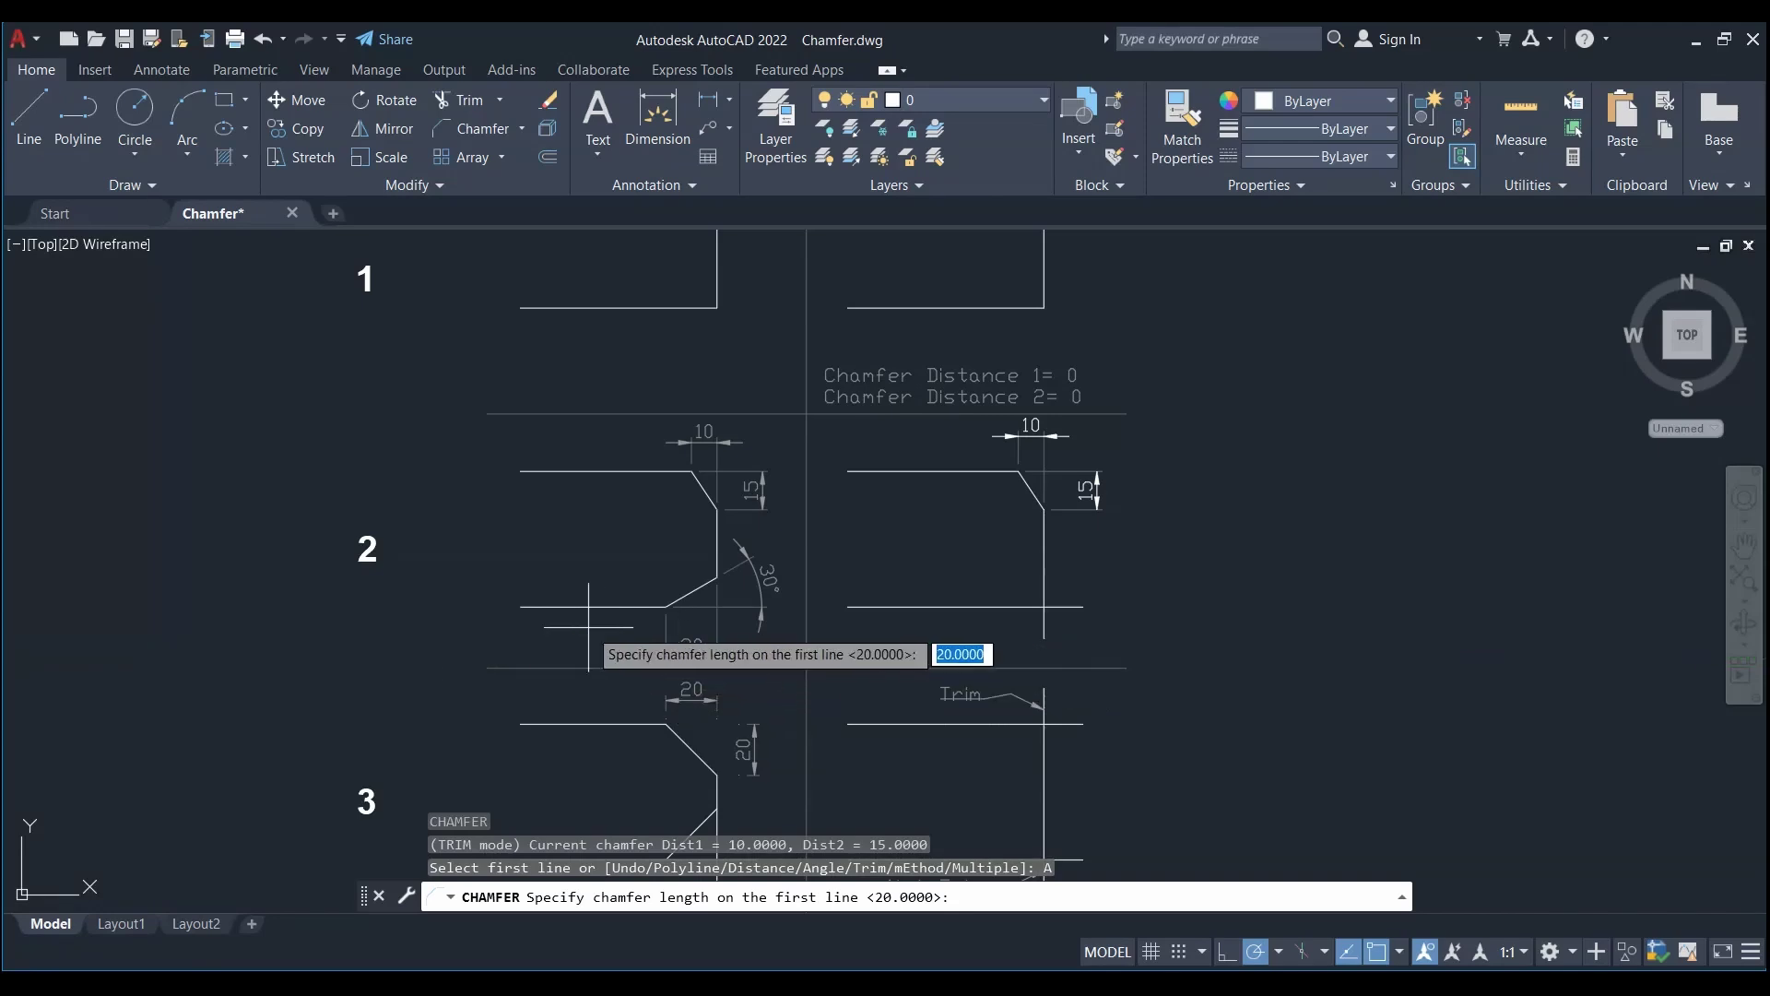
click(1044, 891)
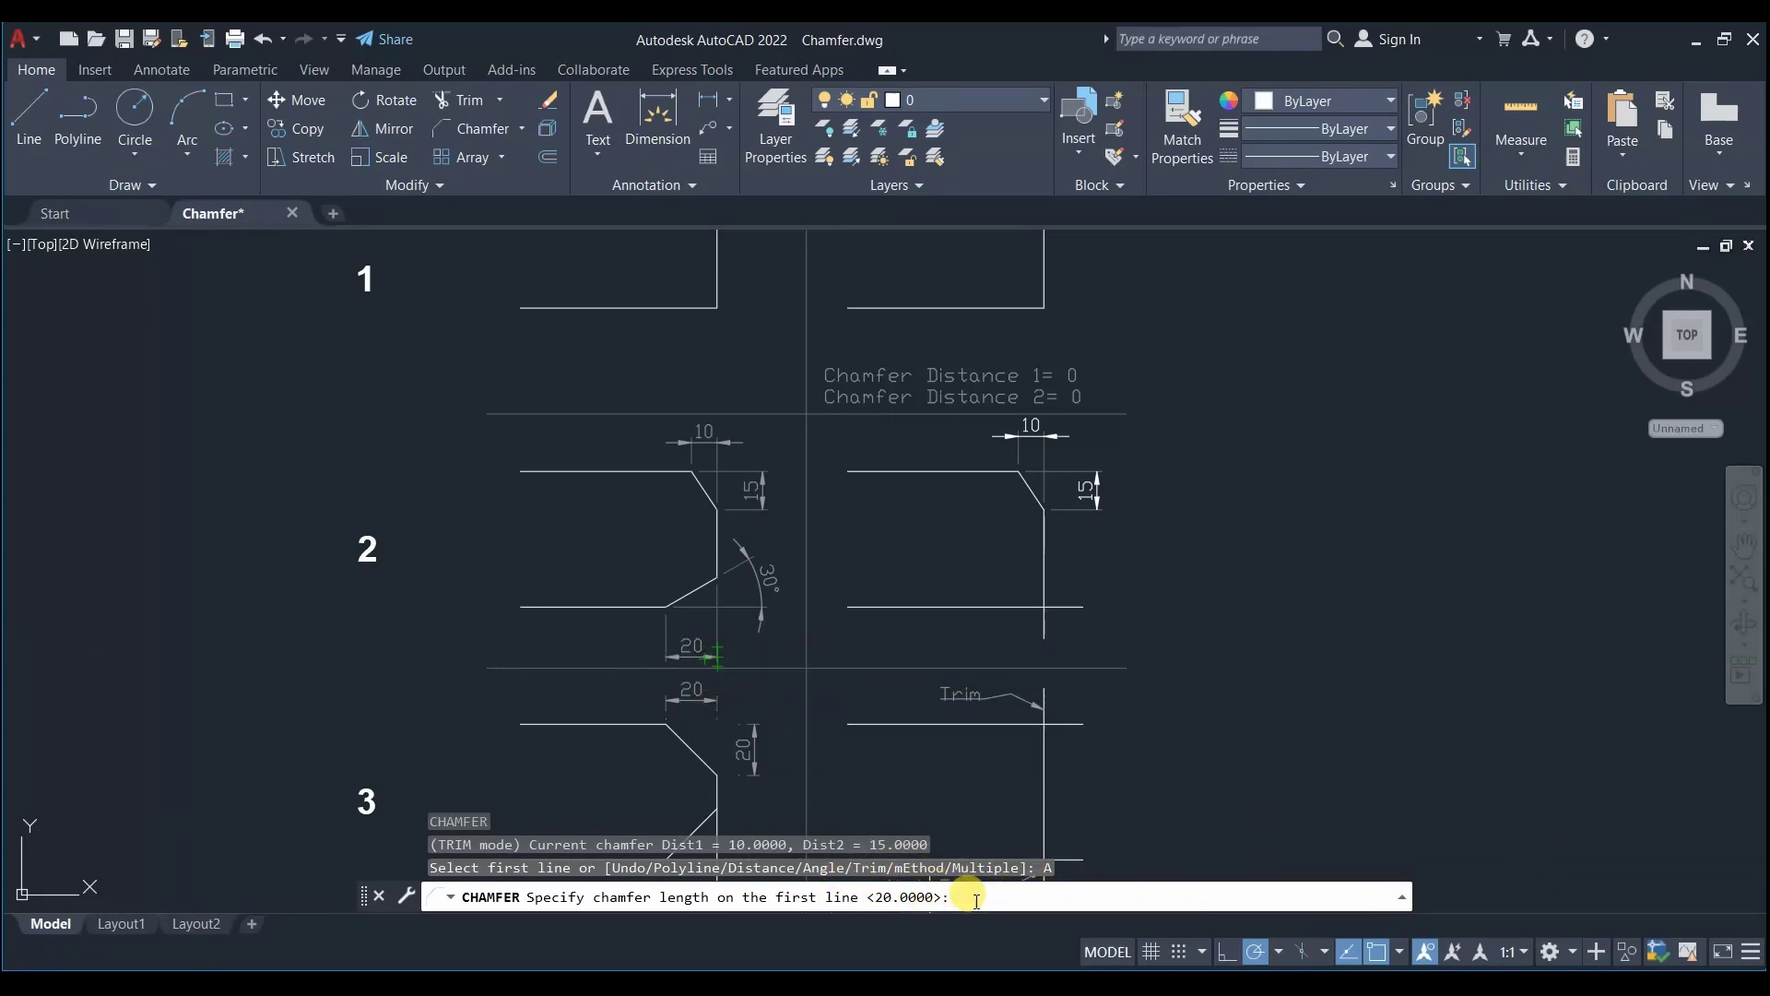
key(Return)
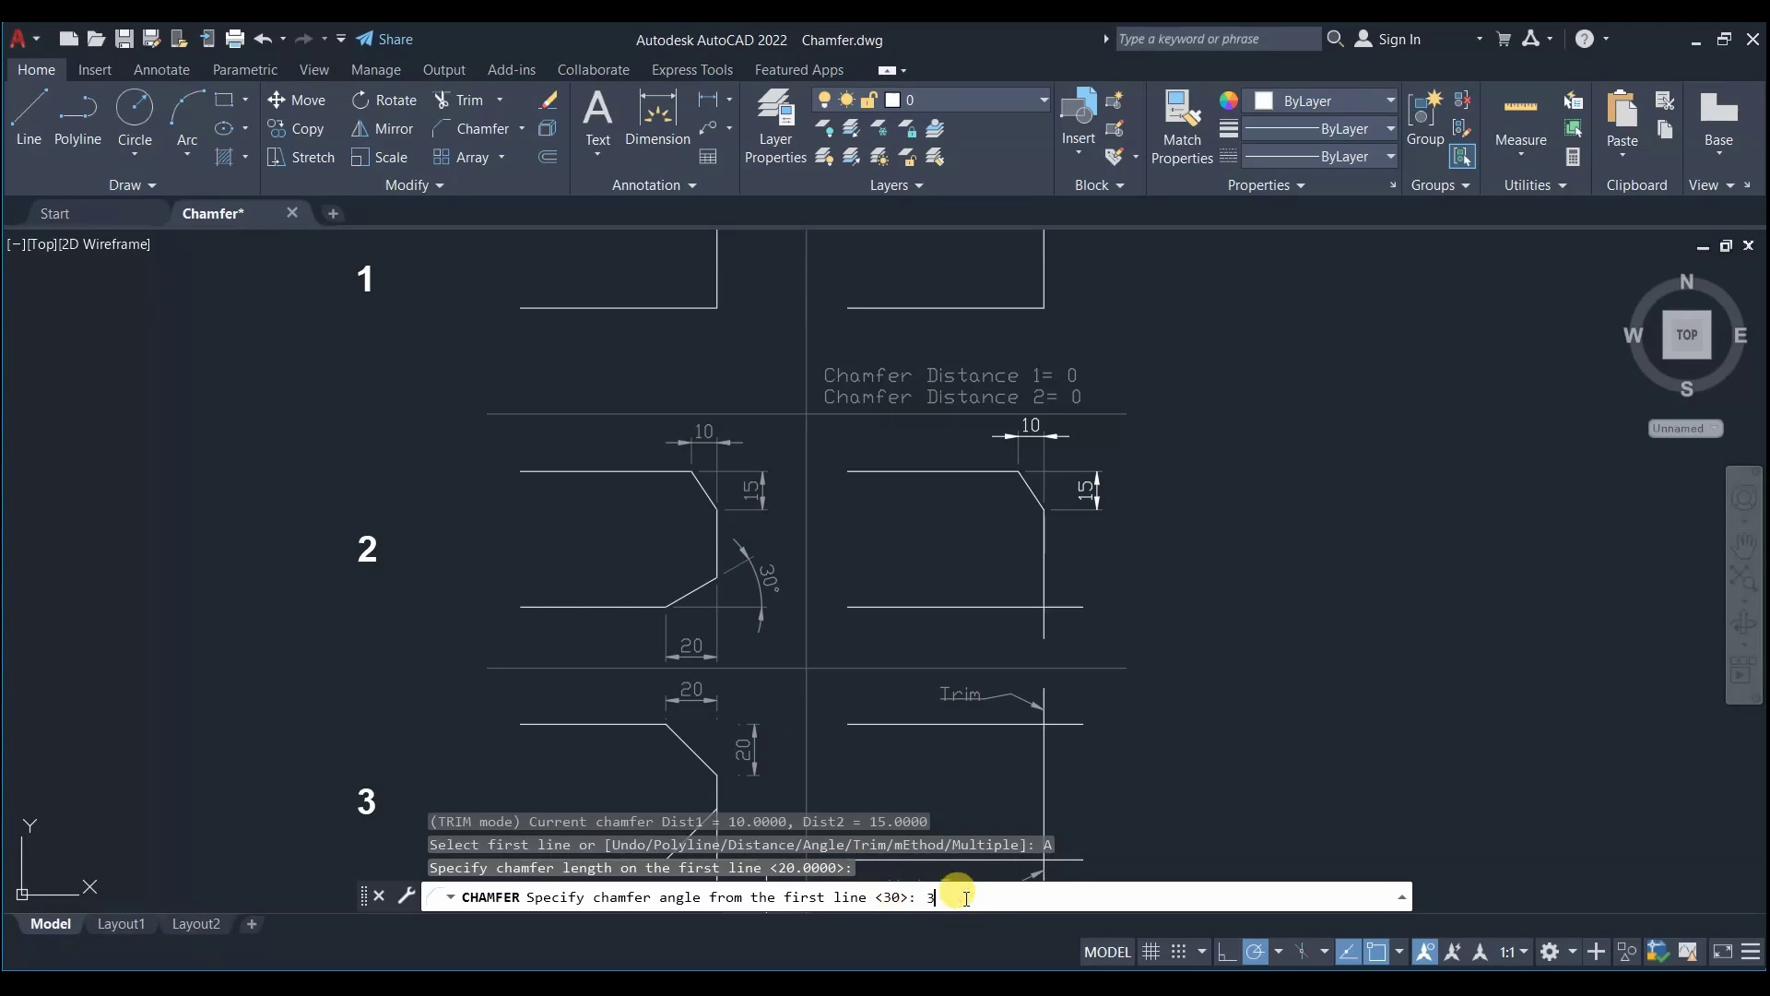
key(Return)
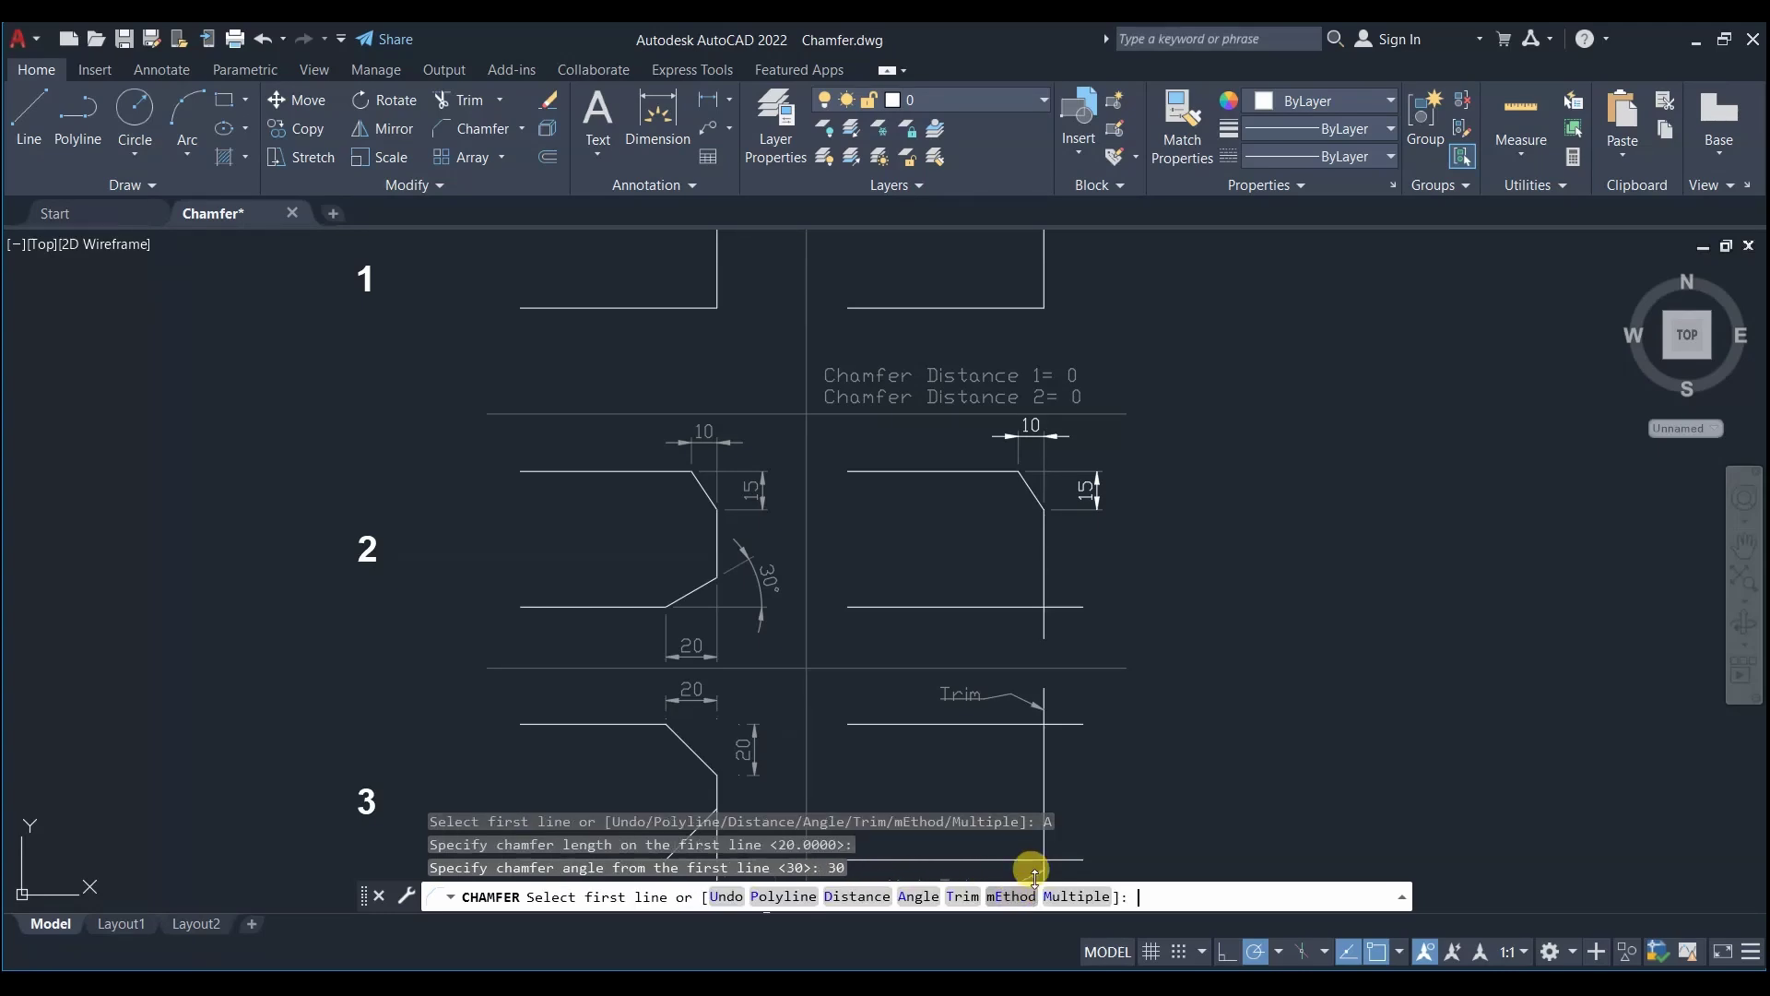
click(976, 604)
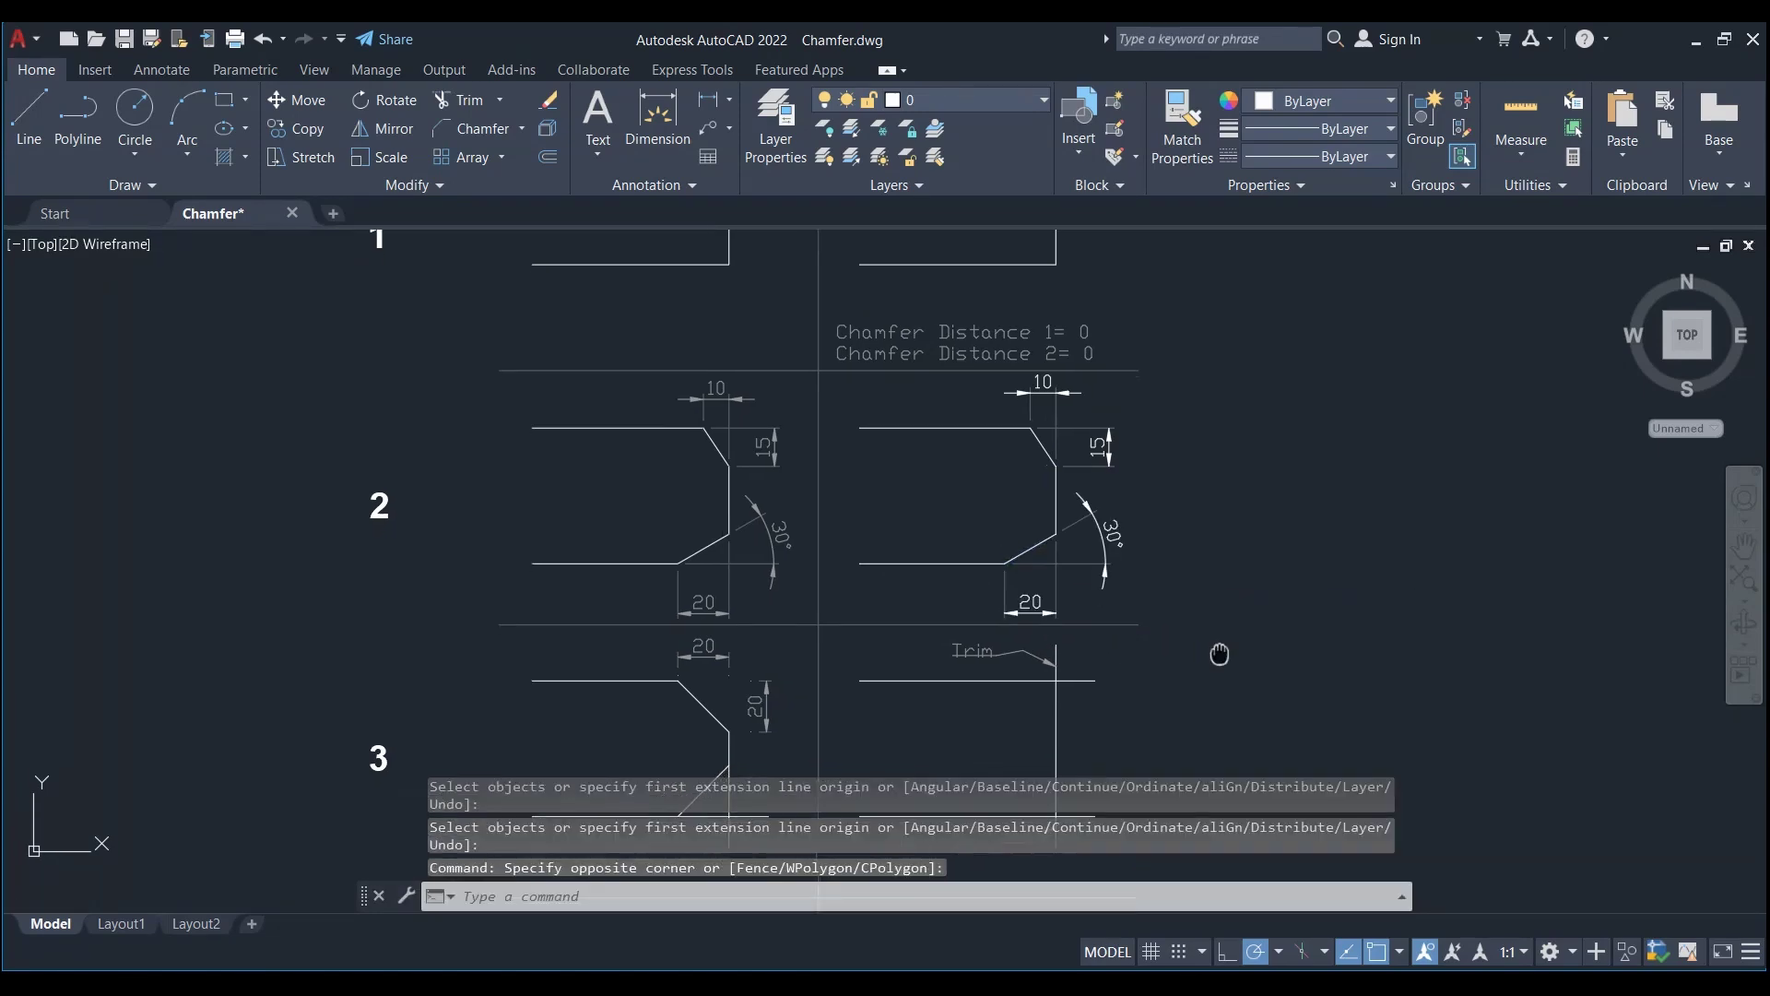
Chamfer task 3's upper corner in Trim mode with both chamfer distances set to 20
middle_drag(1220, 651, 1189, 402)
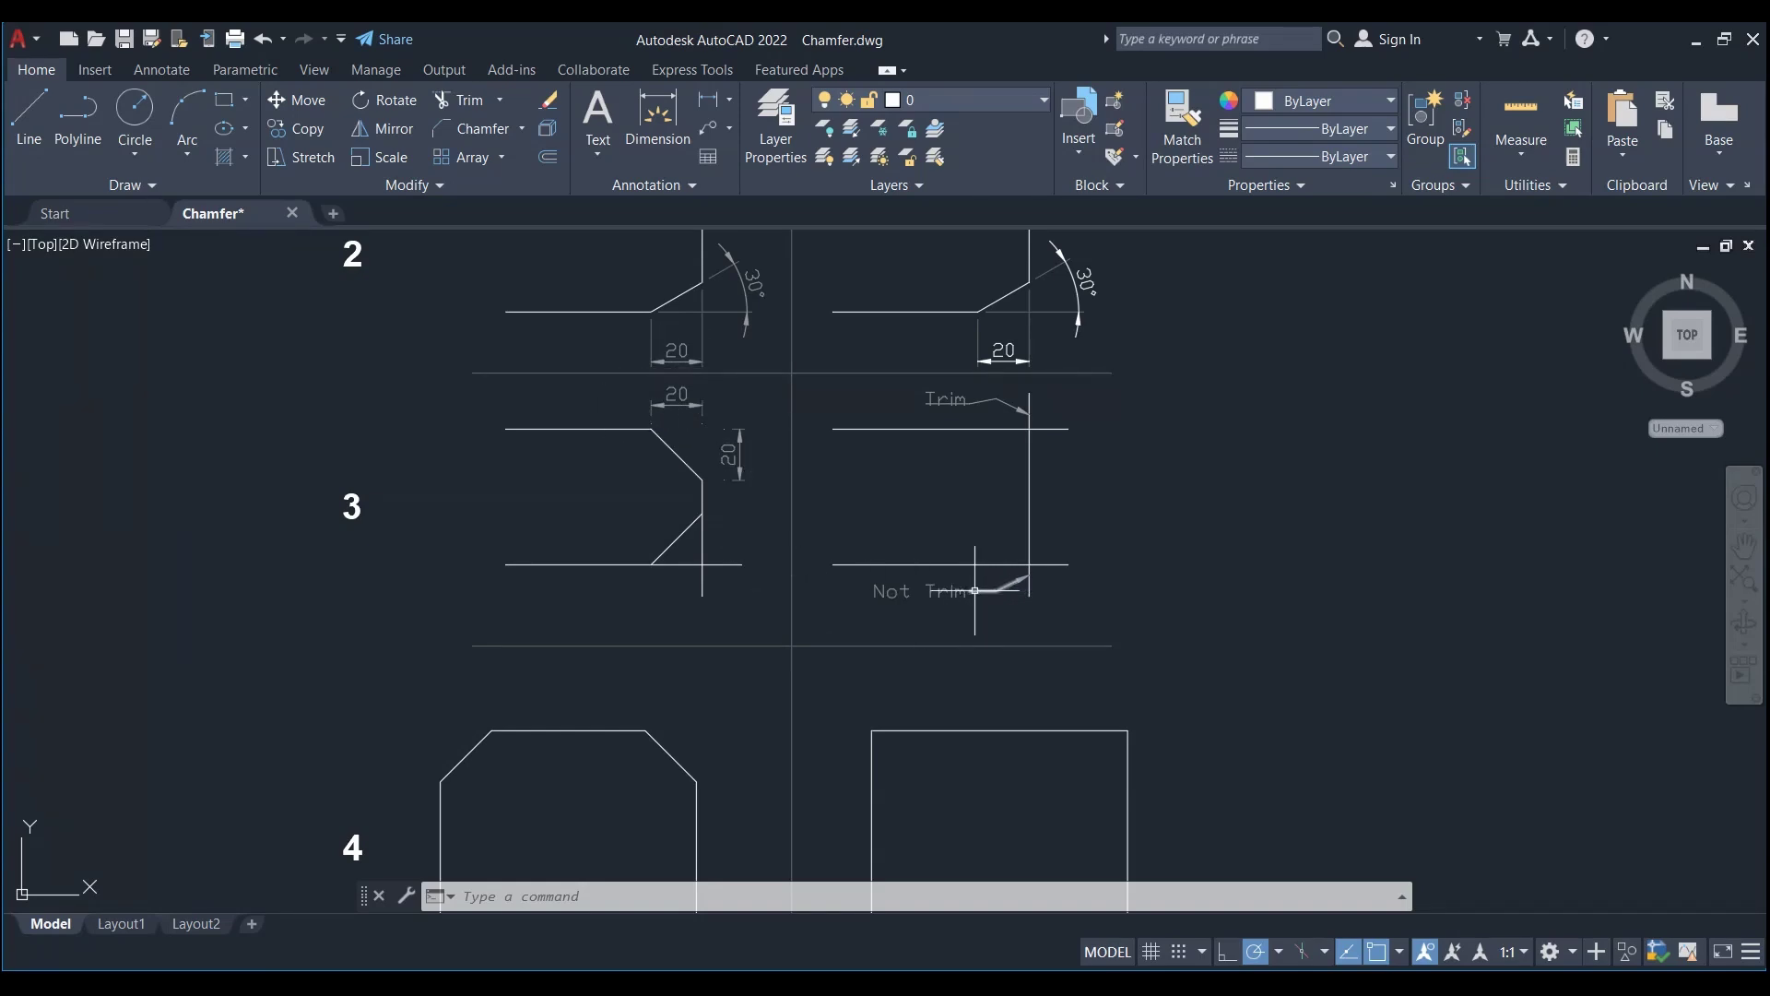
click(464, 128)
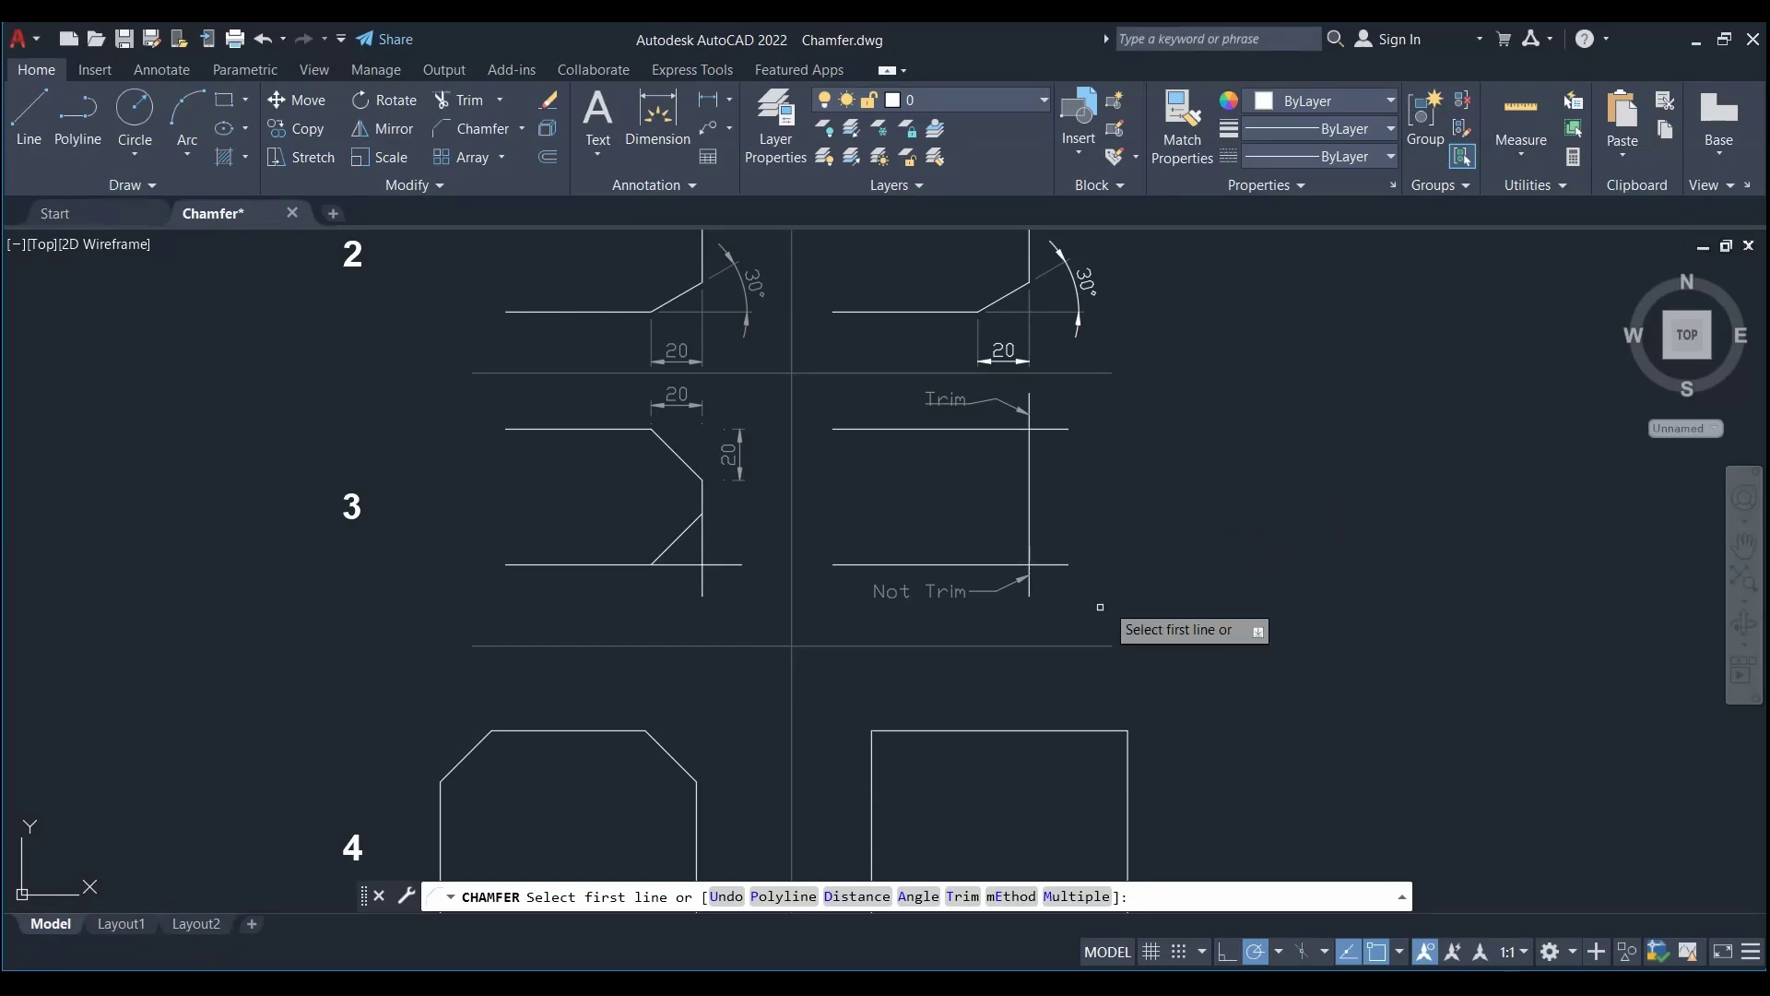
click(963, 897)
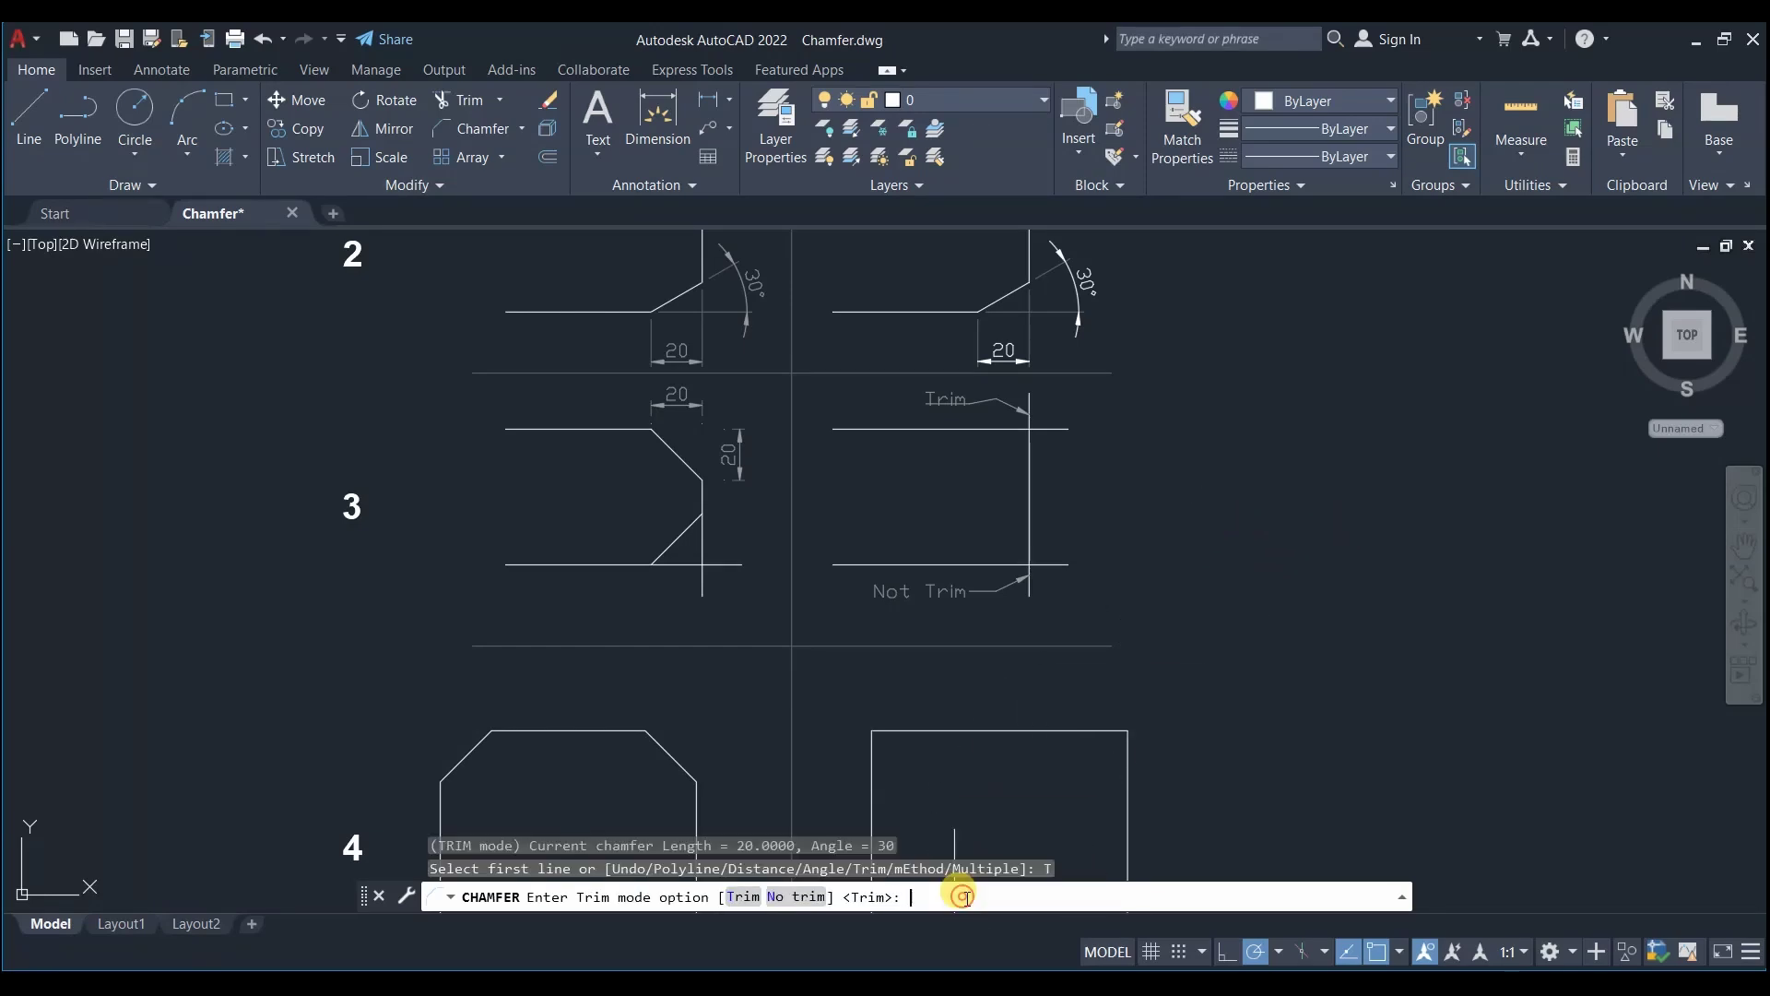
click(743, 896)
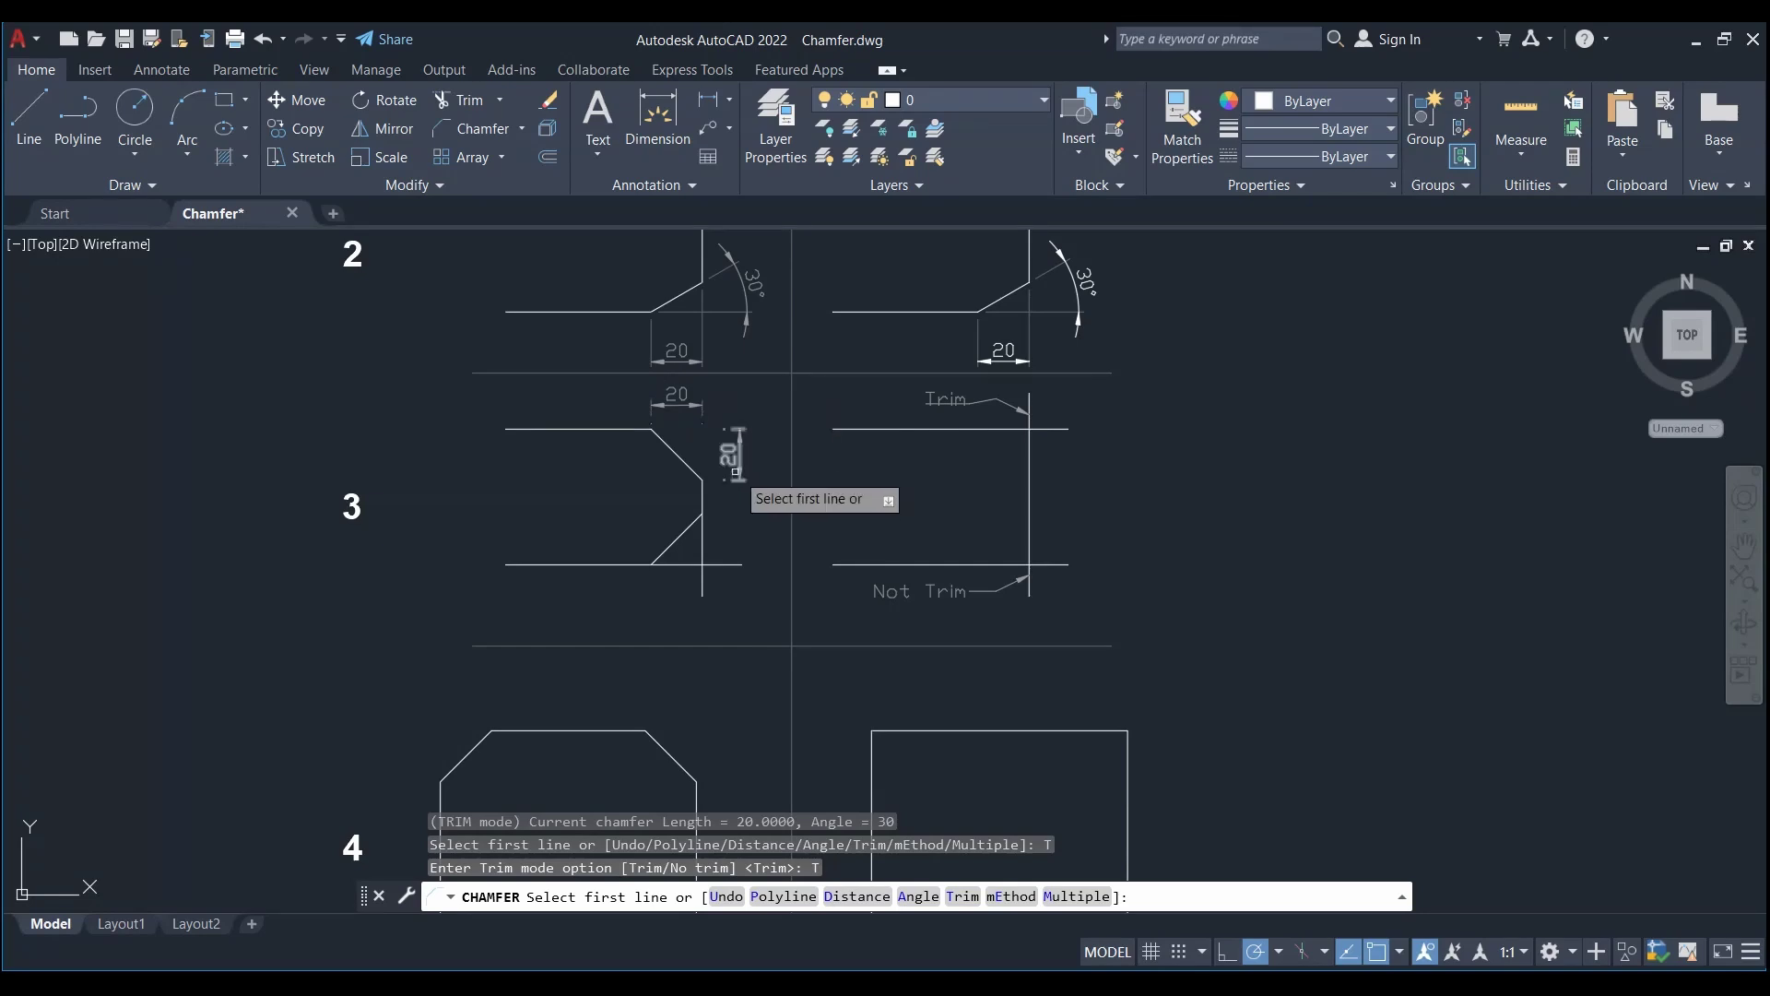
click(854, 896)
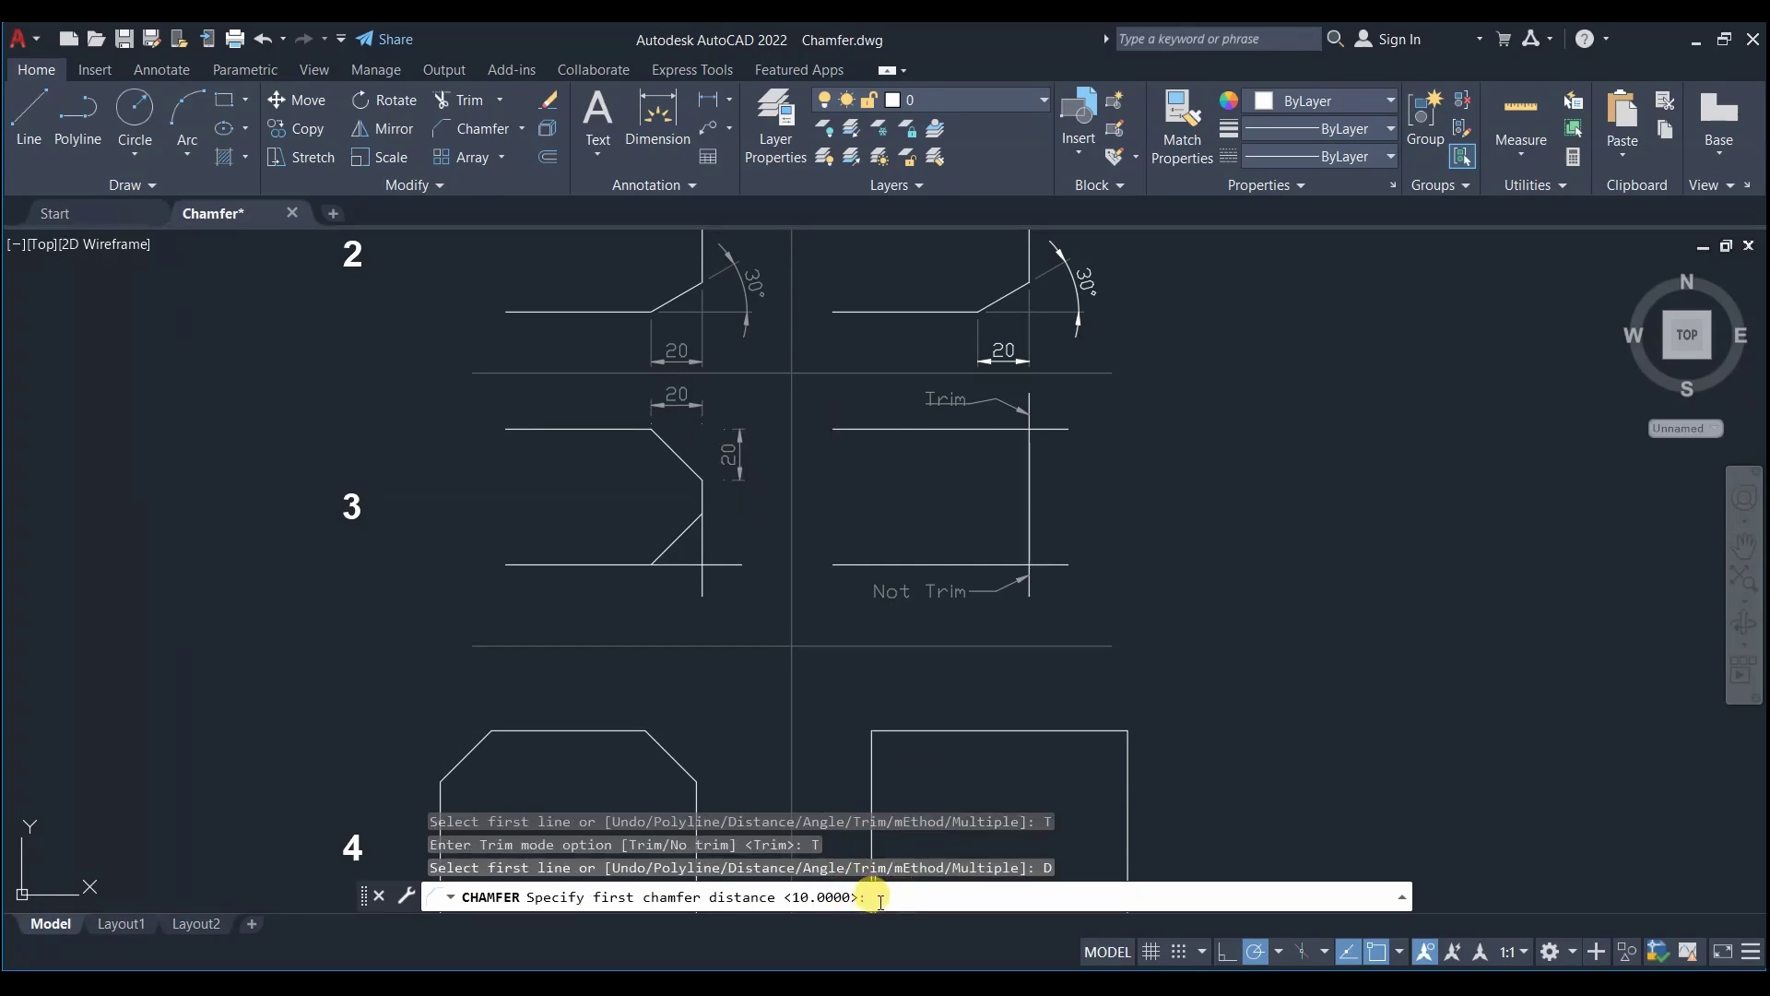
key(Return)
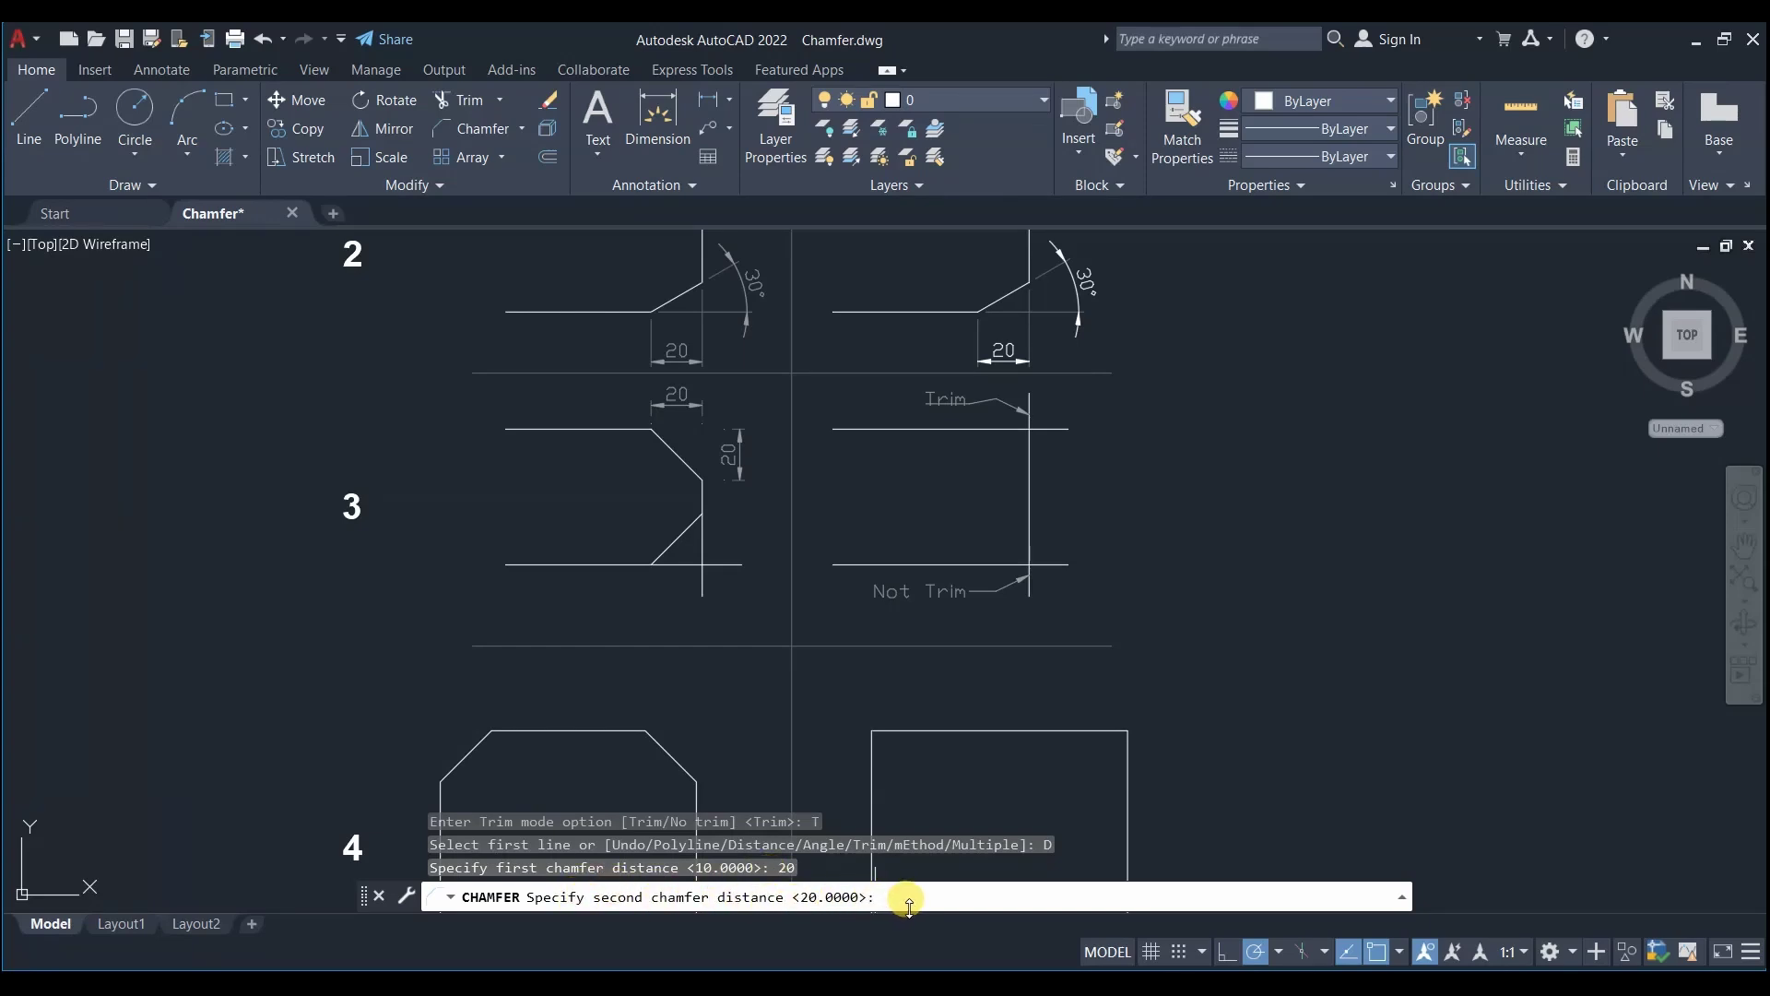
text(20)
key(Return)
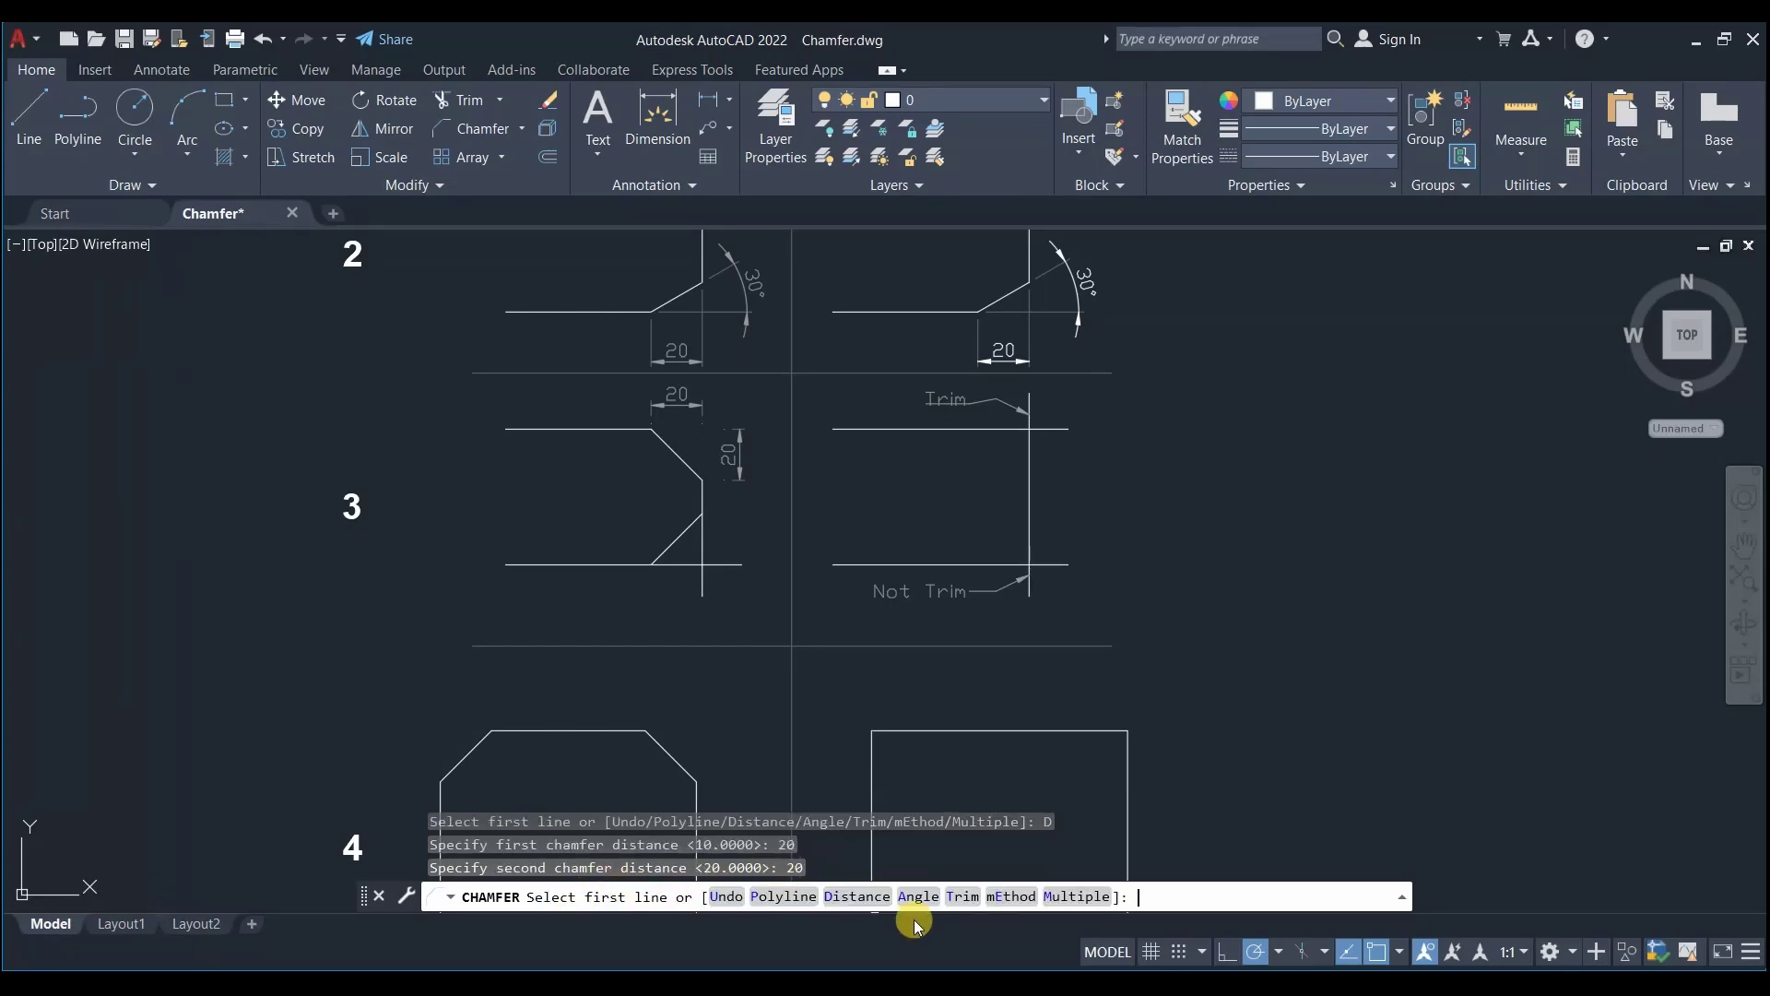
click(955, 428)
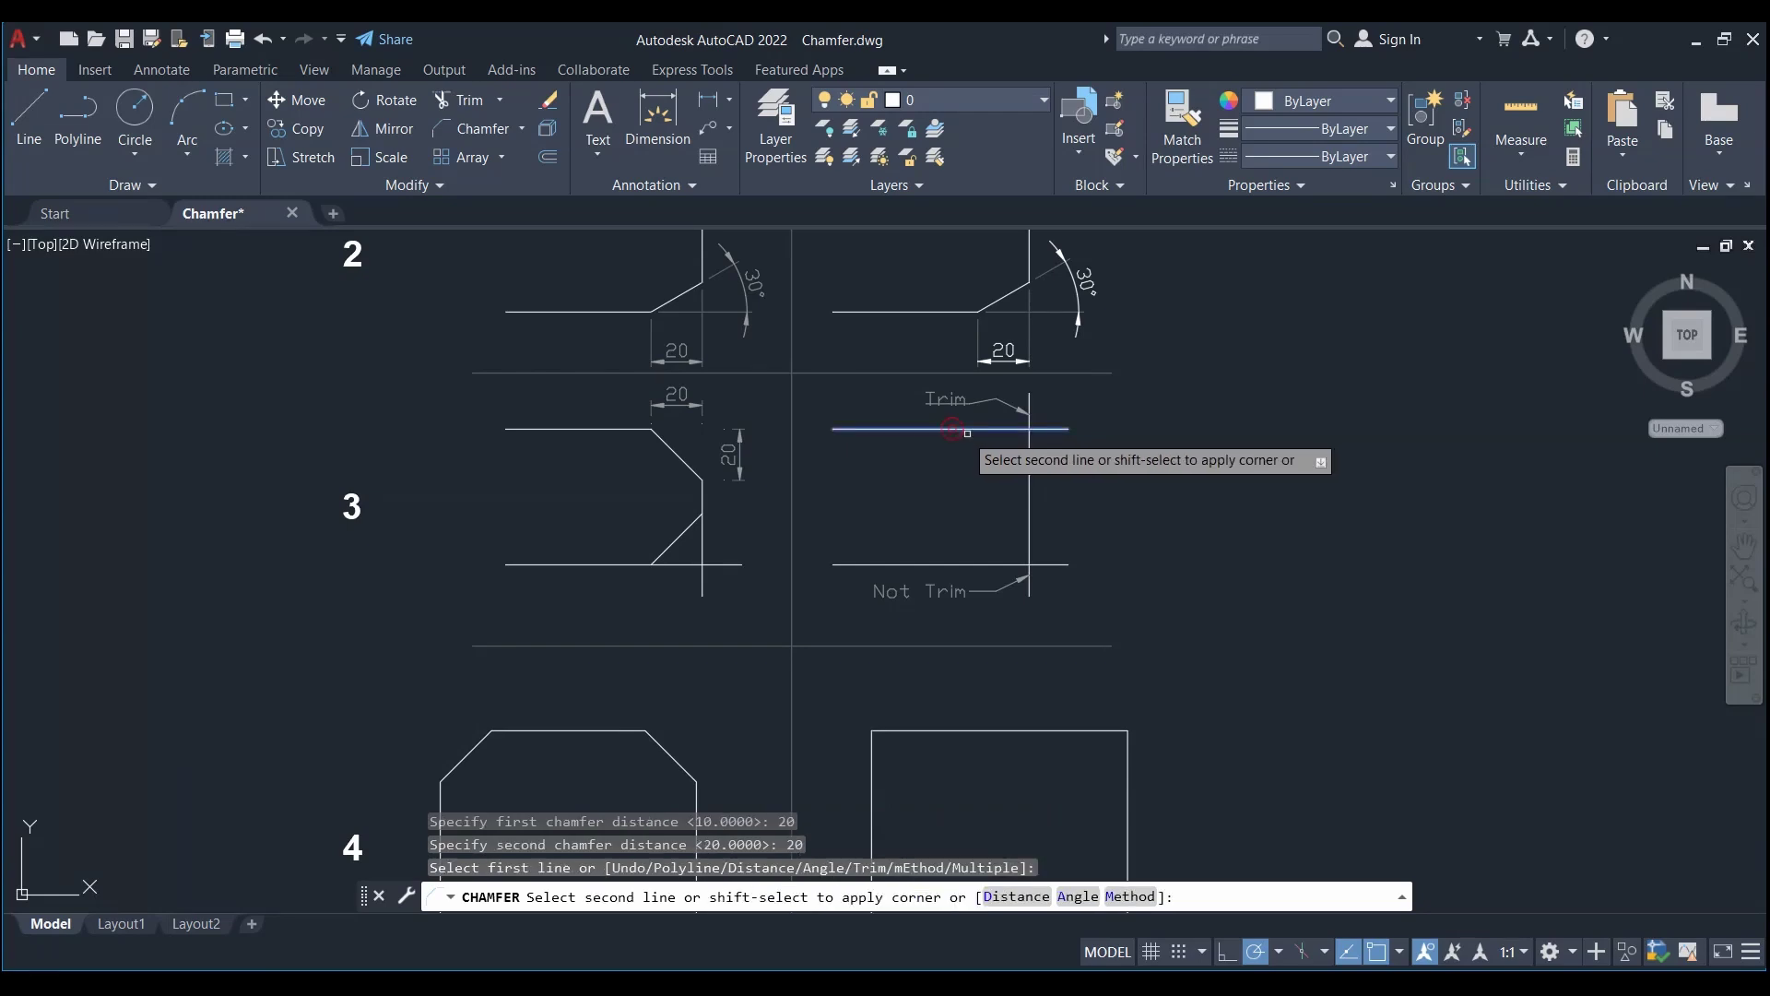
click(1030, 485)
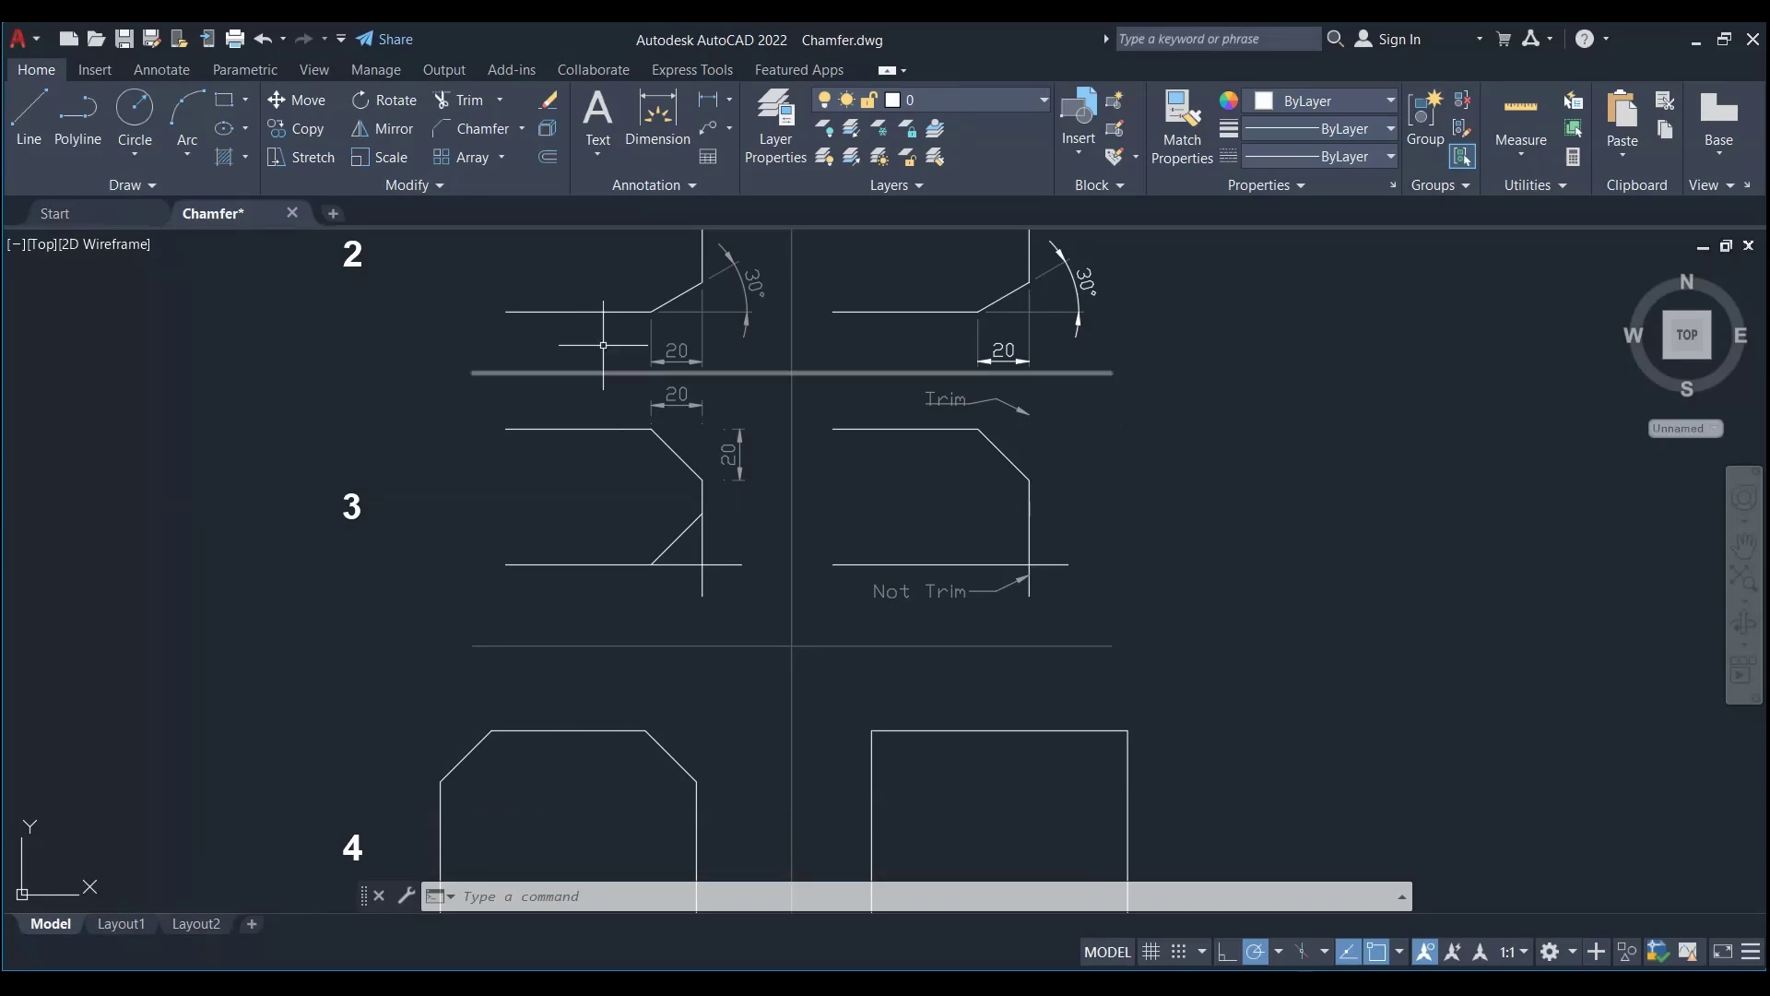
Chamfer task 3's lower corner in No trim mode with both chamfer distances set to 20
click(482, 129)
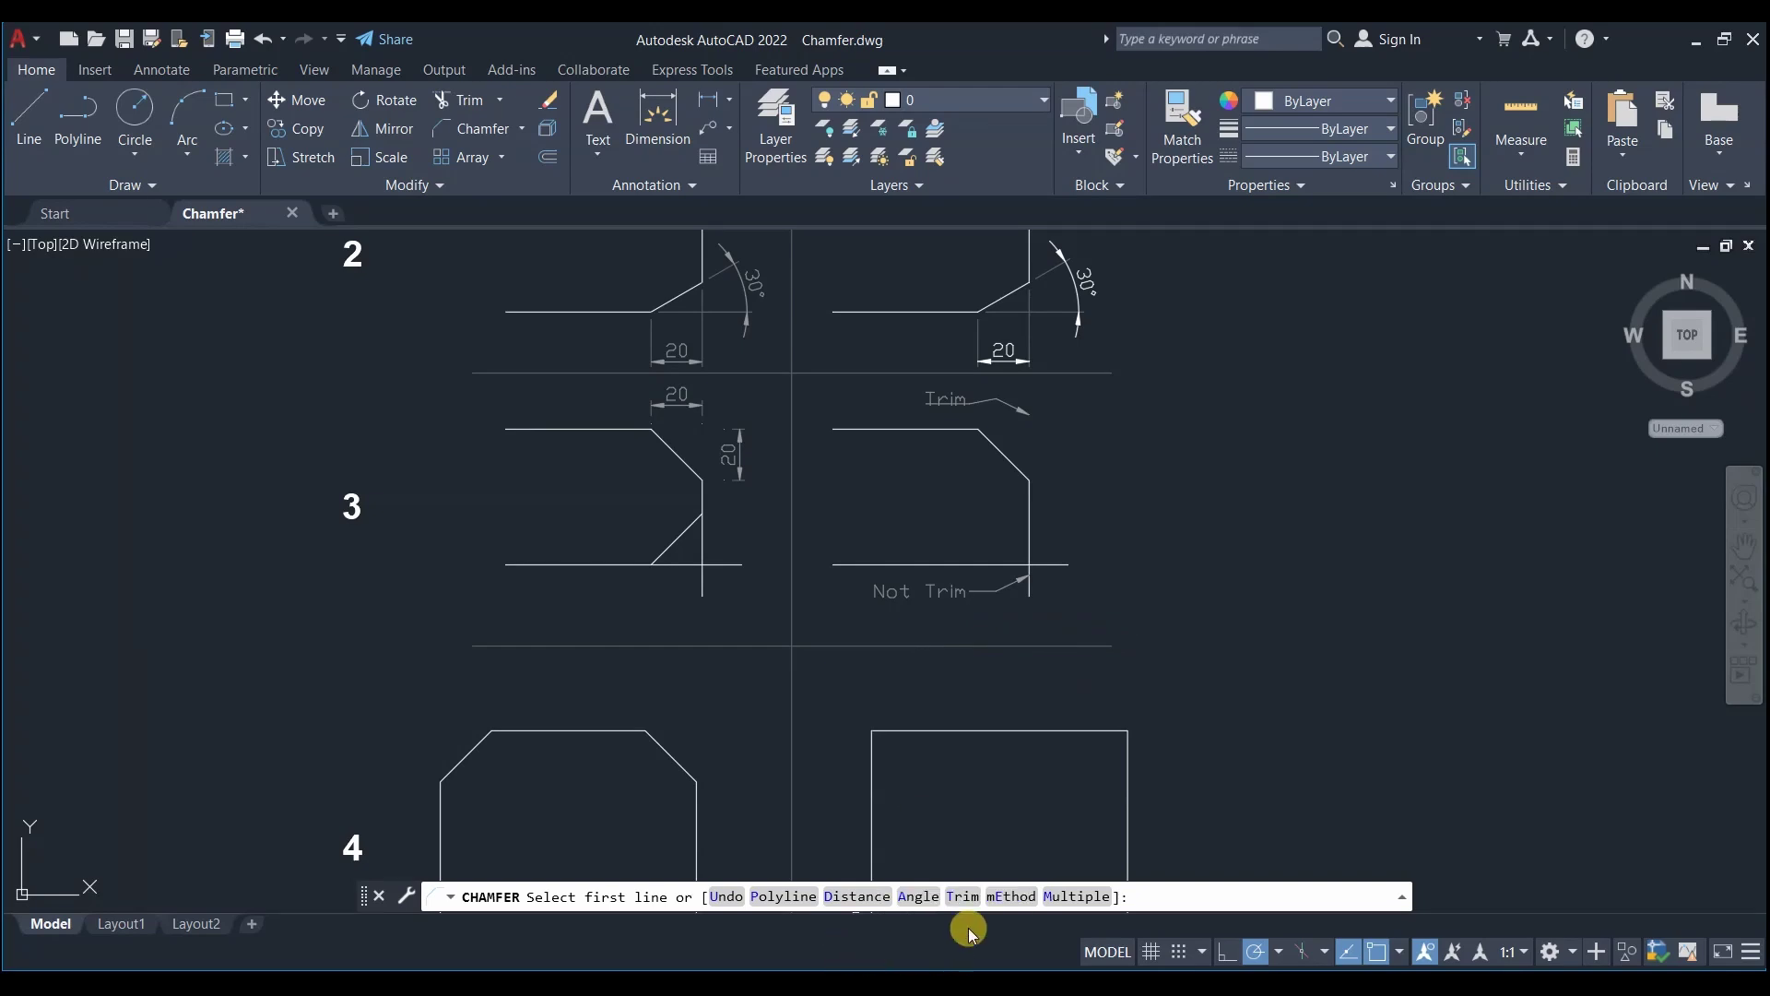
click(963, 896)
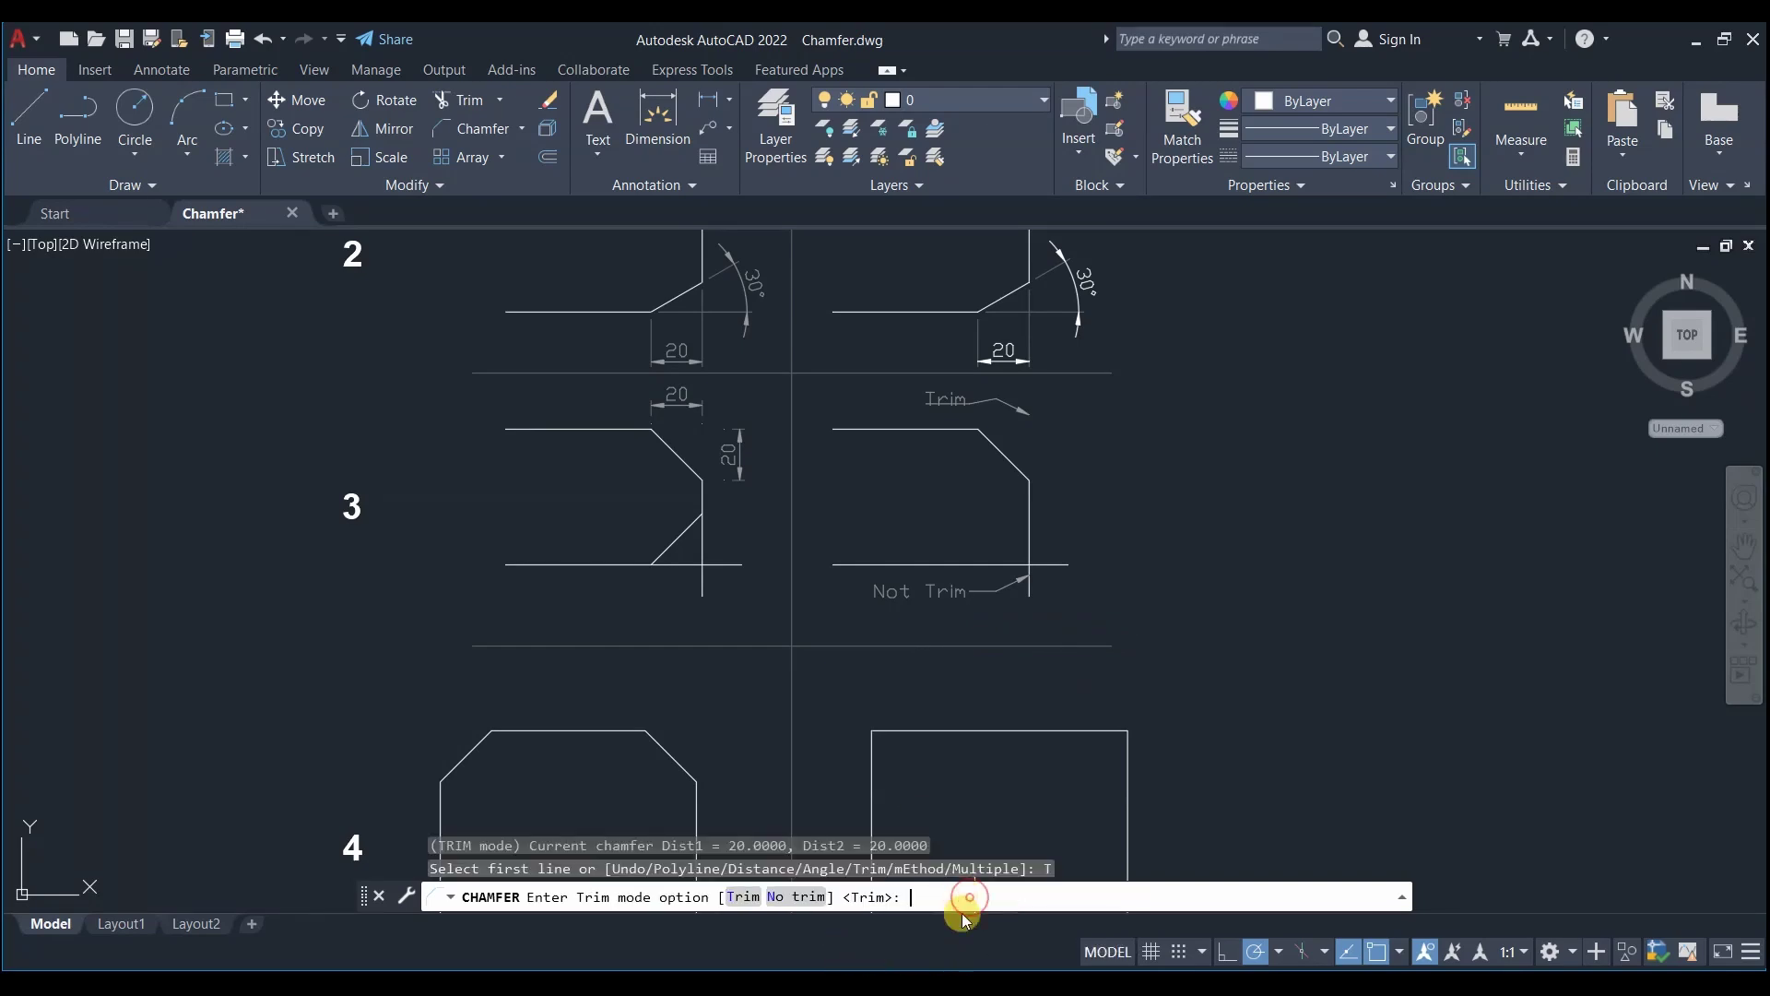
click(790, 899)
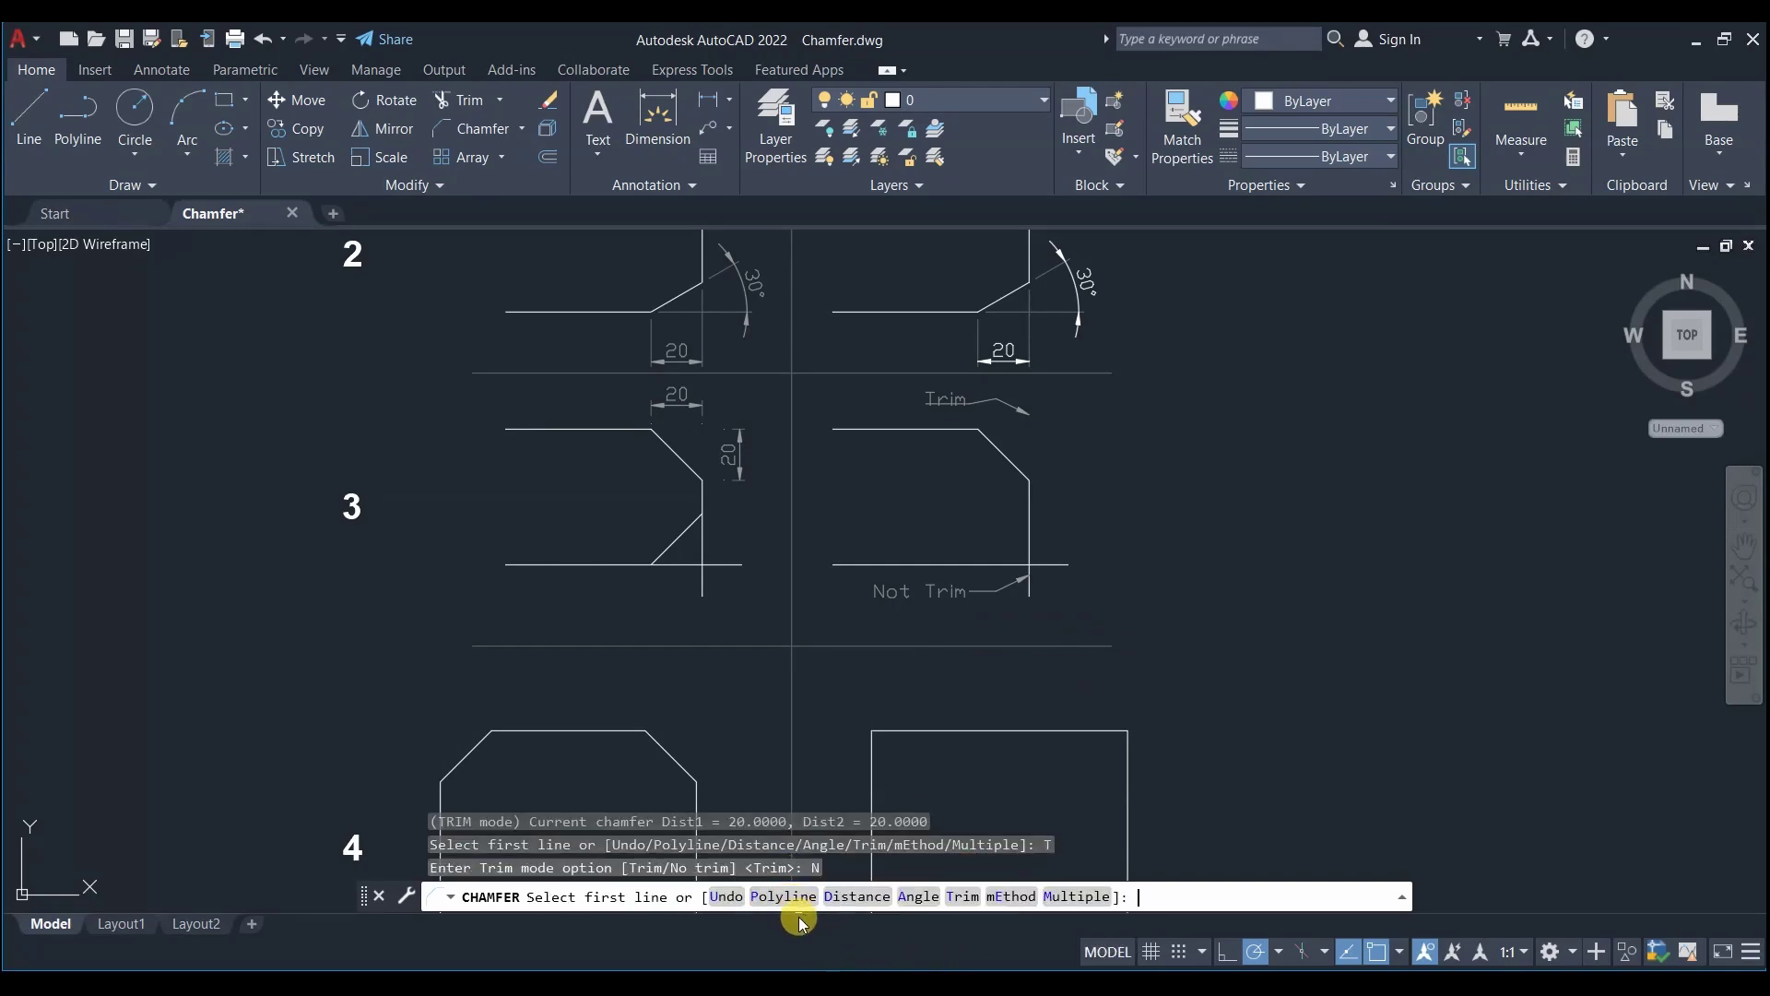
click(857, 896)
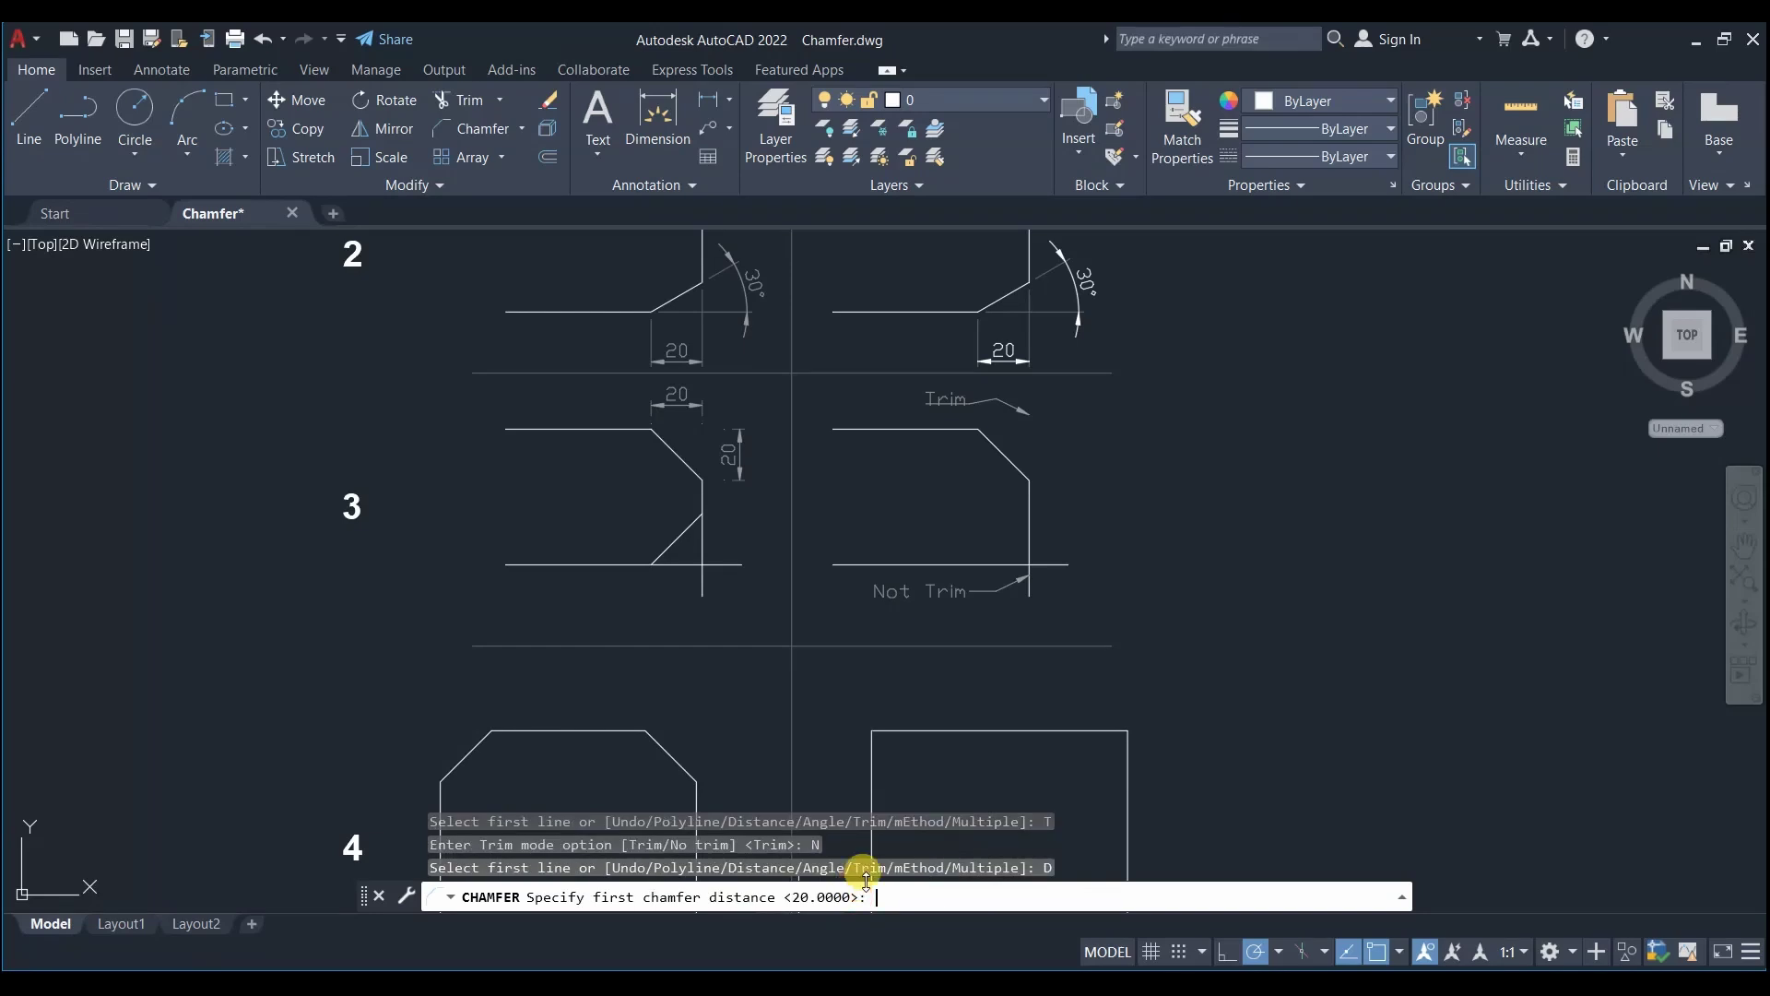
text(20)
key(Return)
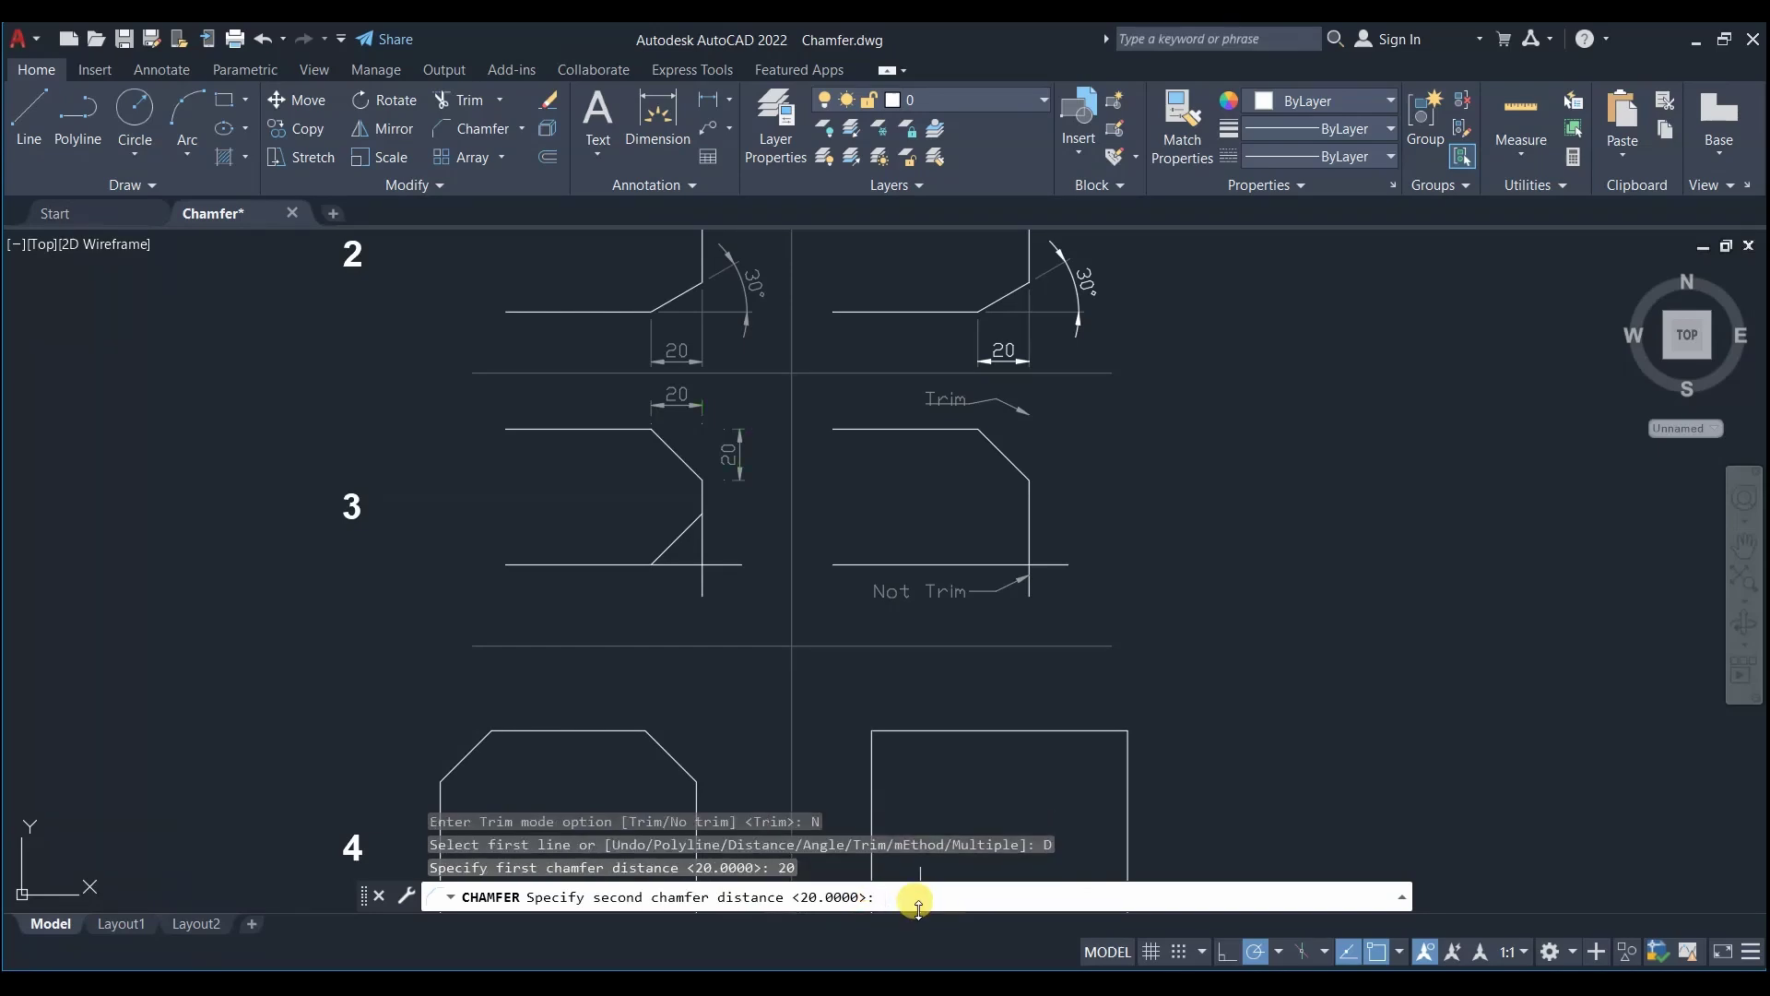
text(20)
key(Return)
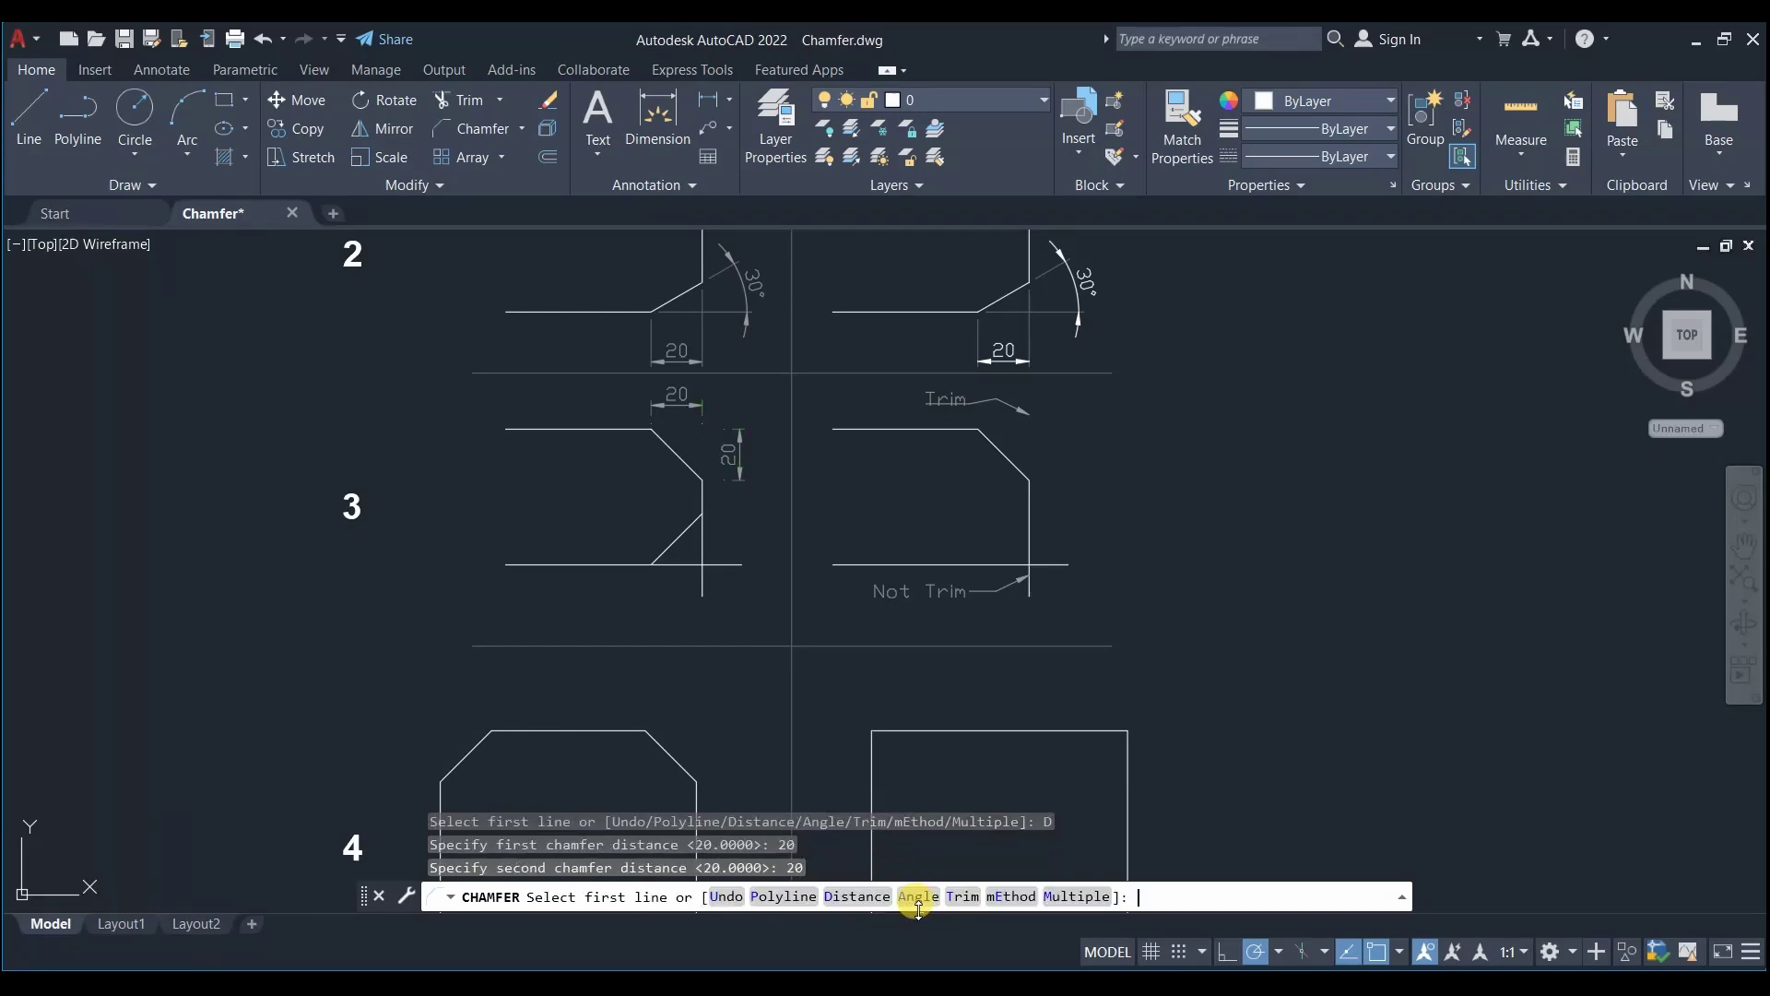
click(928, 564)
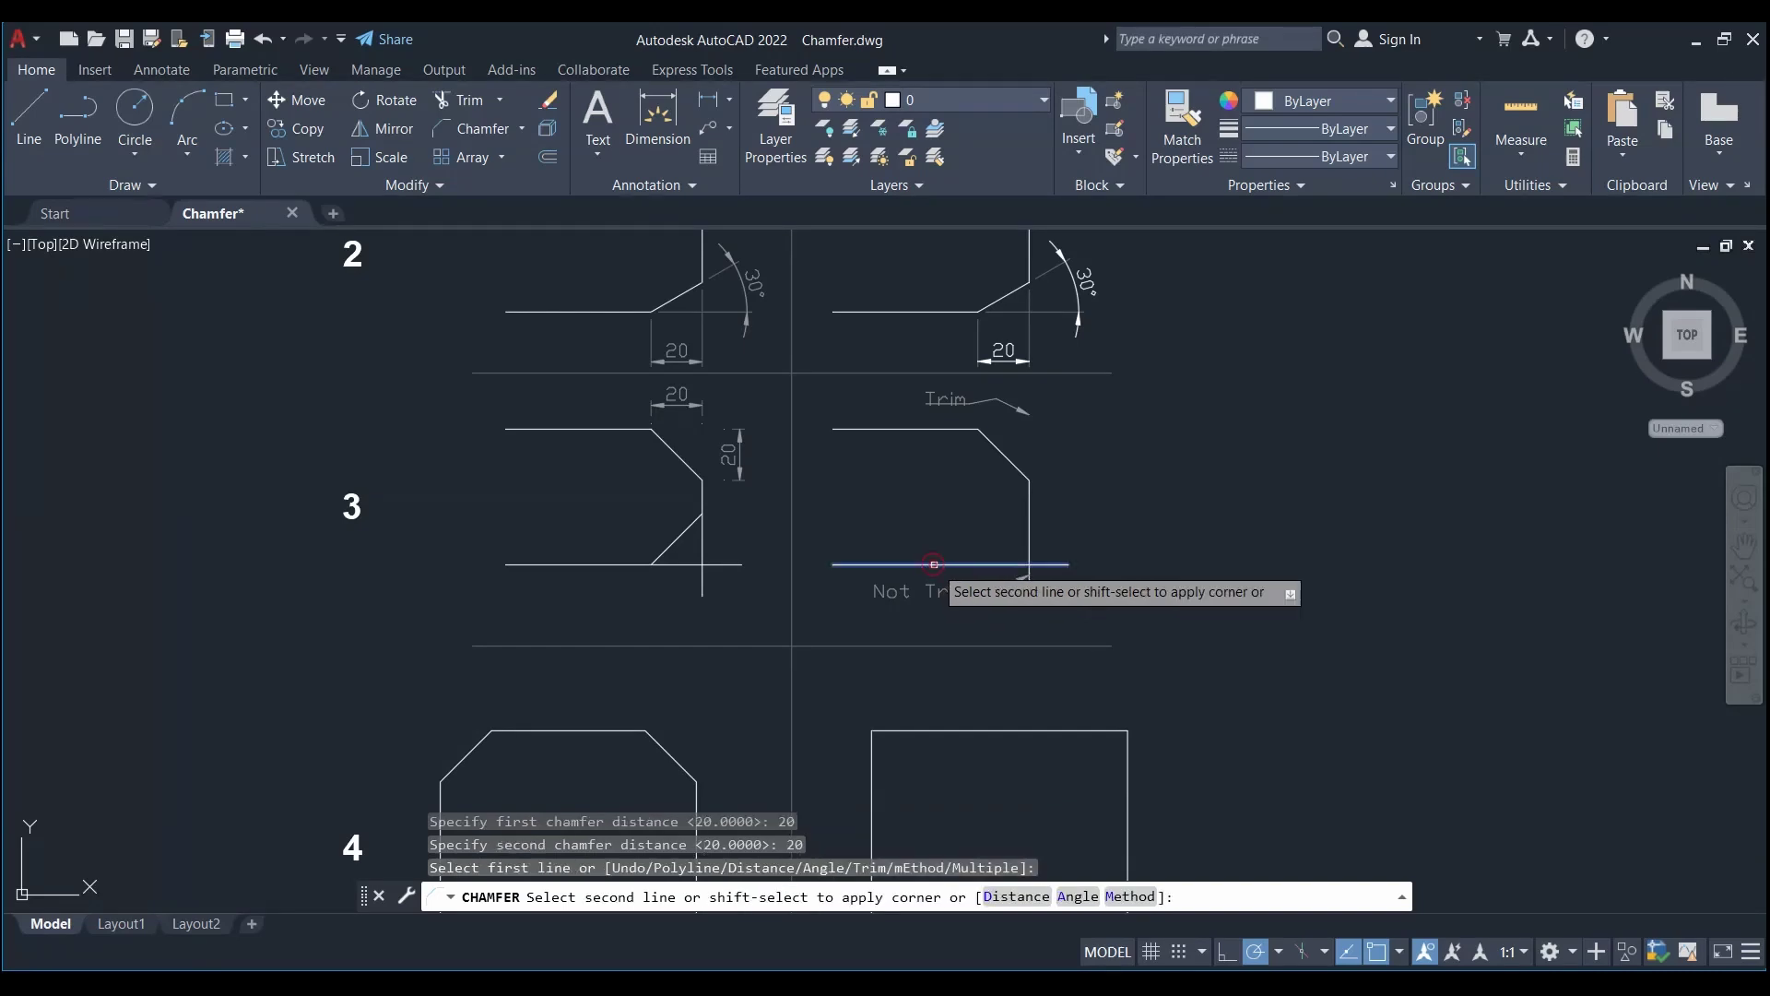
click(1027, 522)
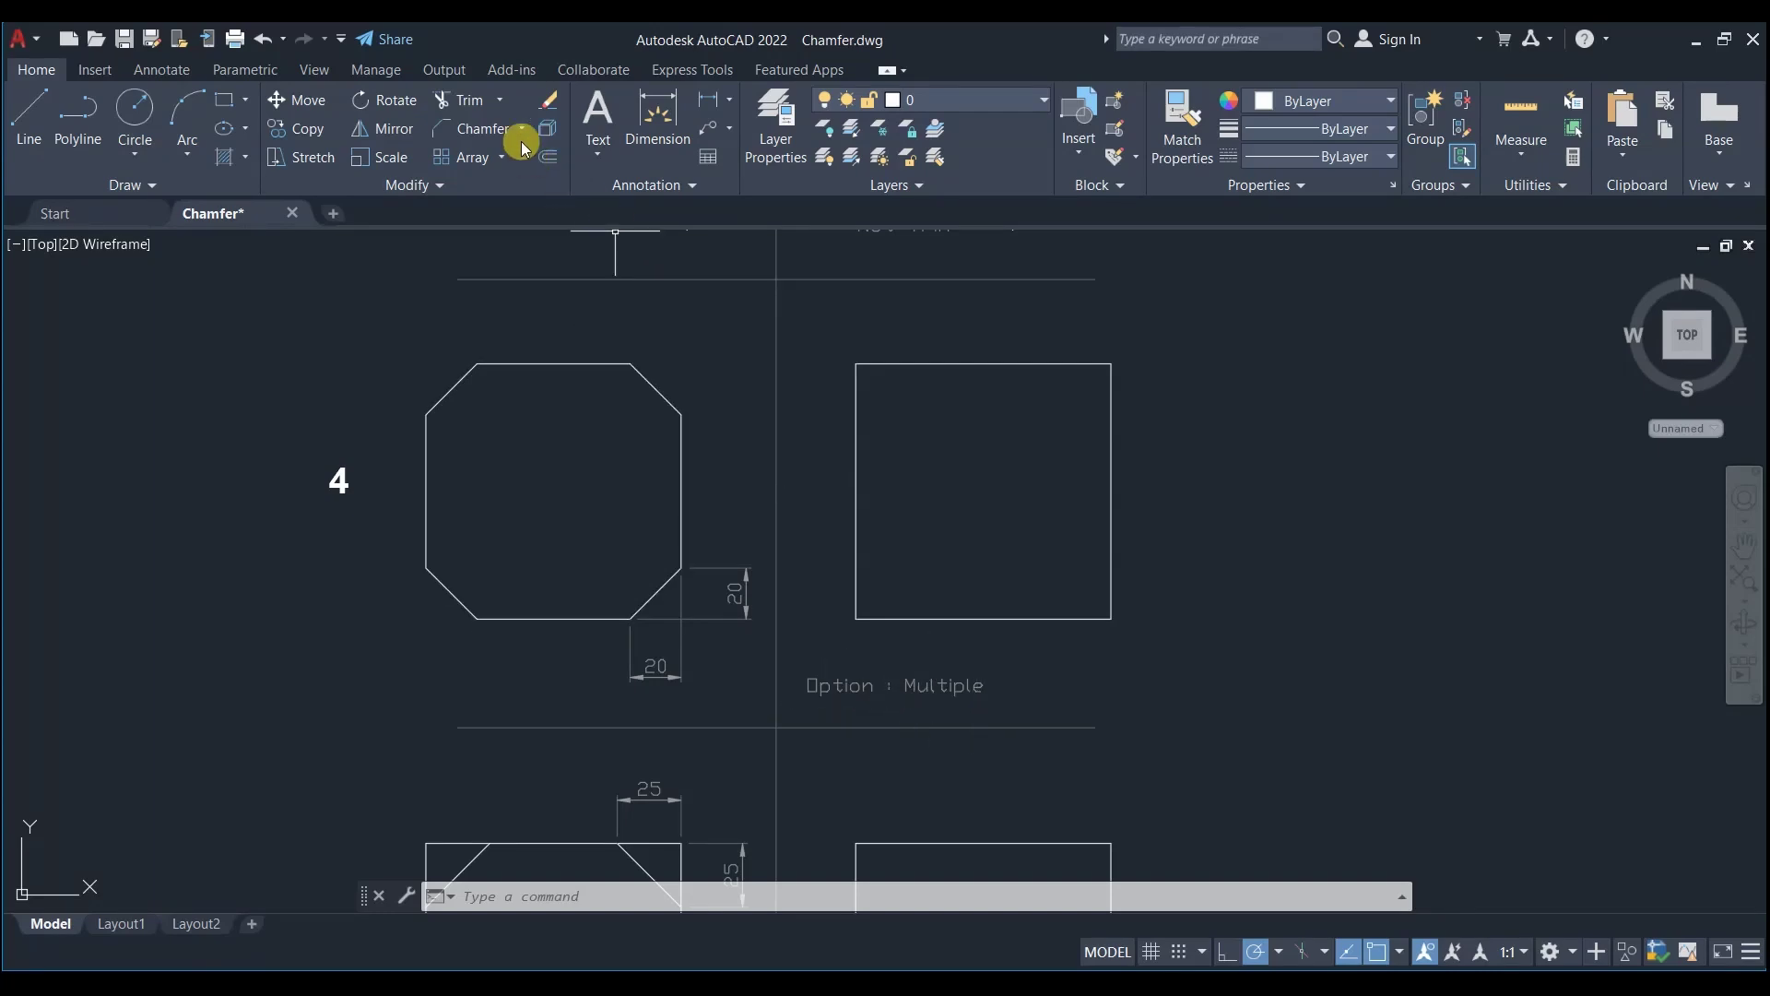
Chamfer the lower-right corner of task 4's square with both distances 20, using Trim mode and the Multiple option
click(475, 128)
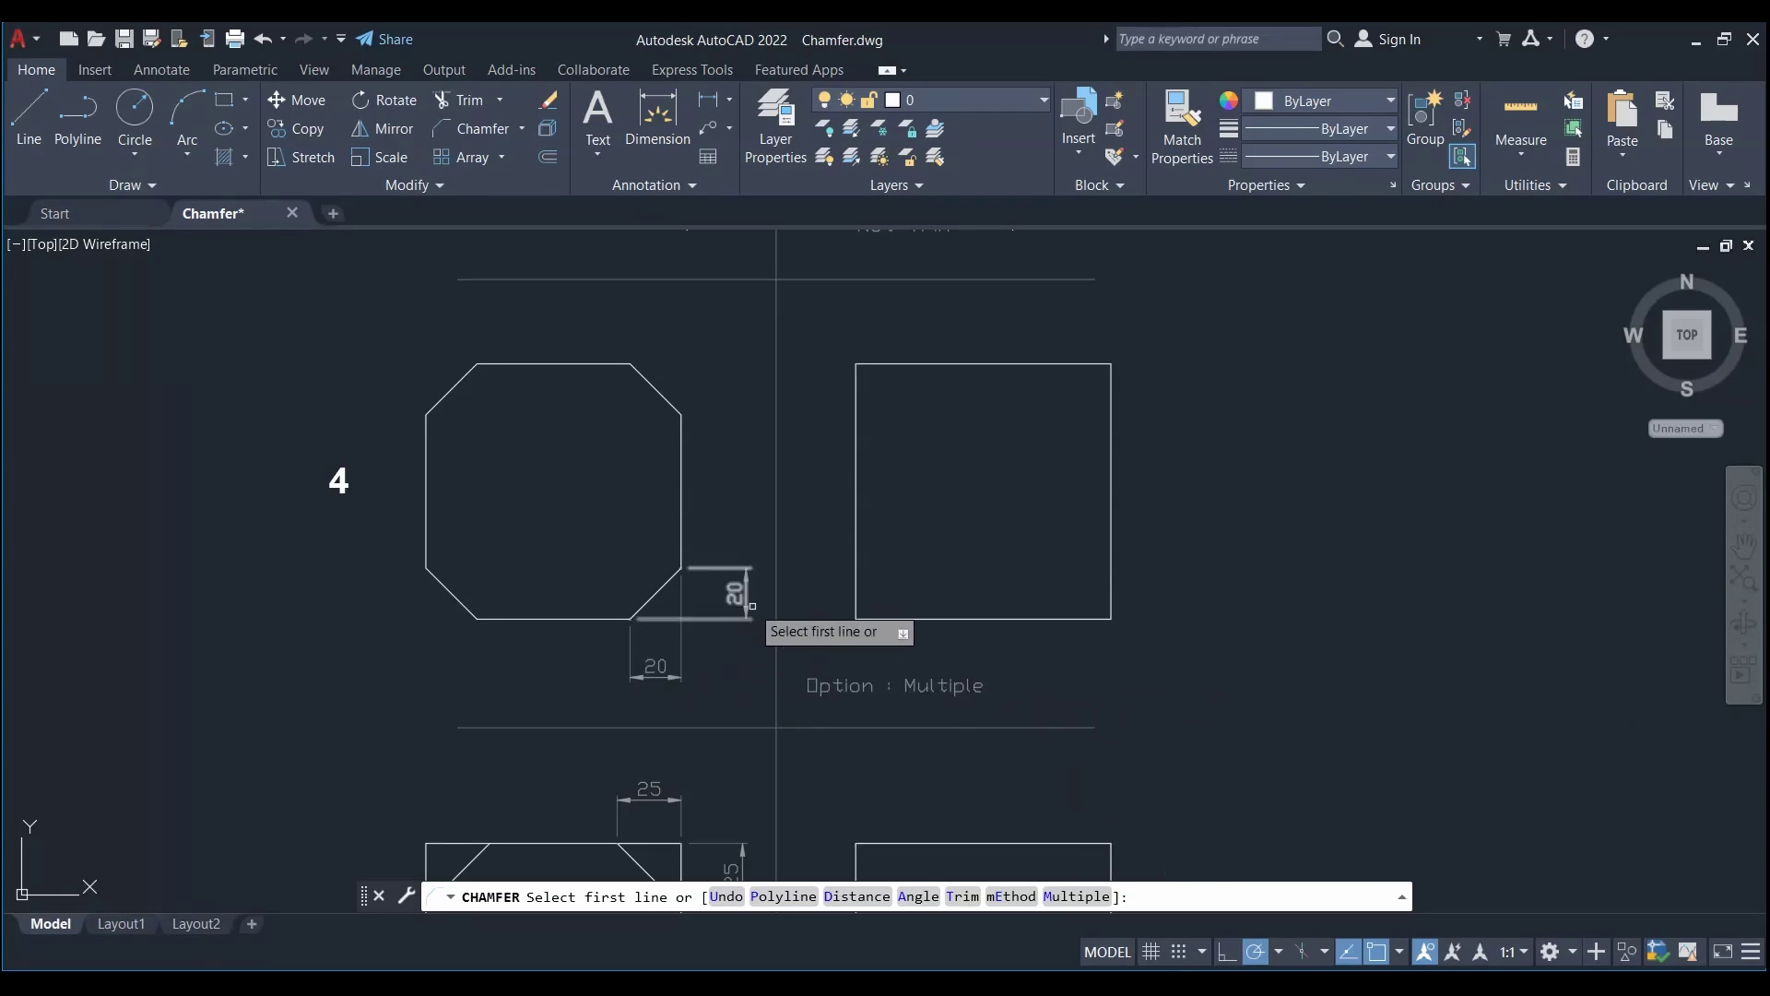
click(855, 895)
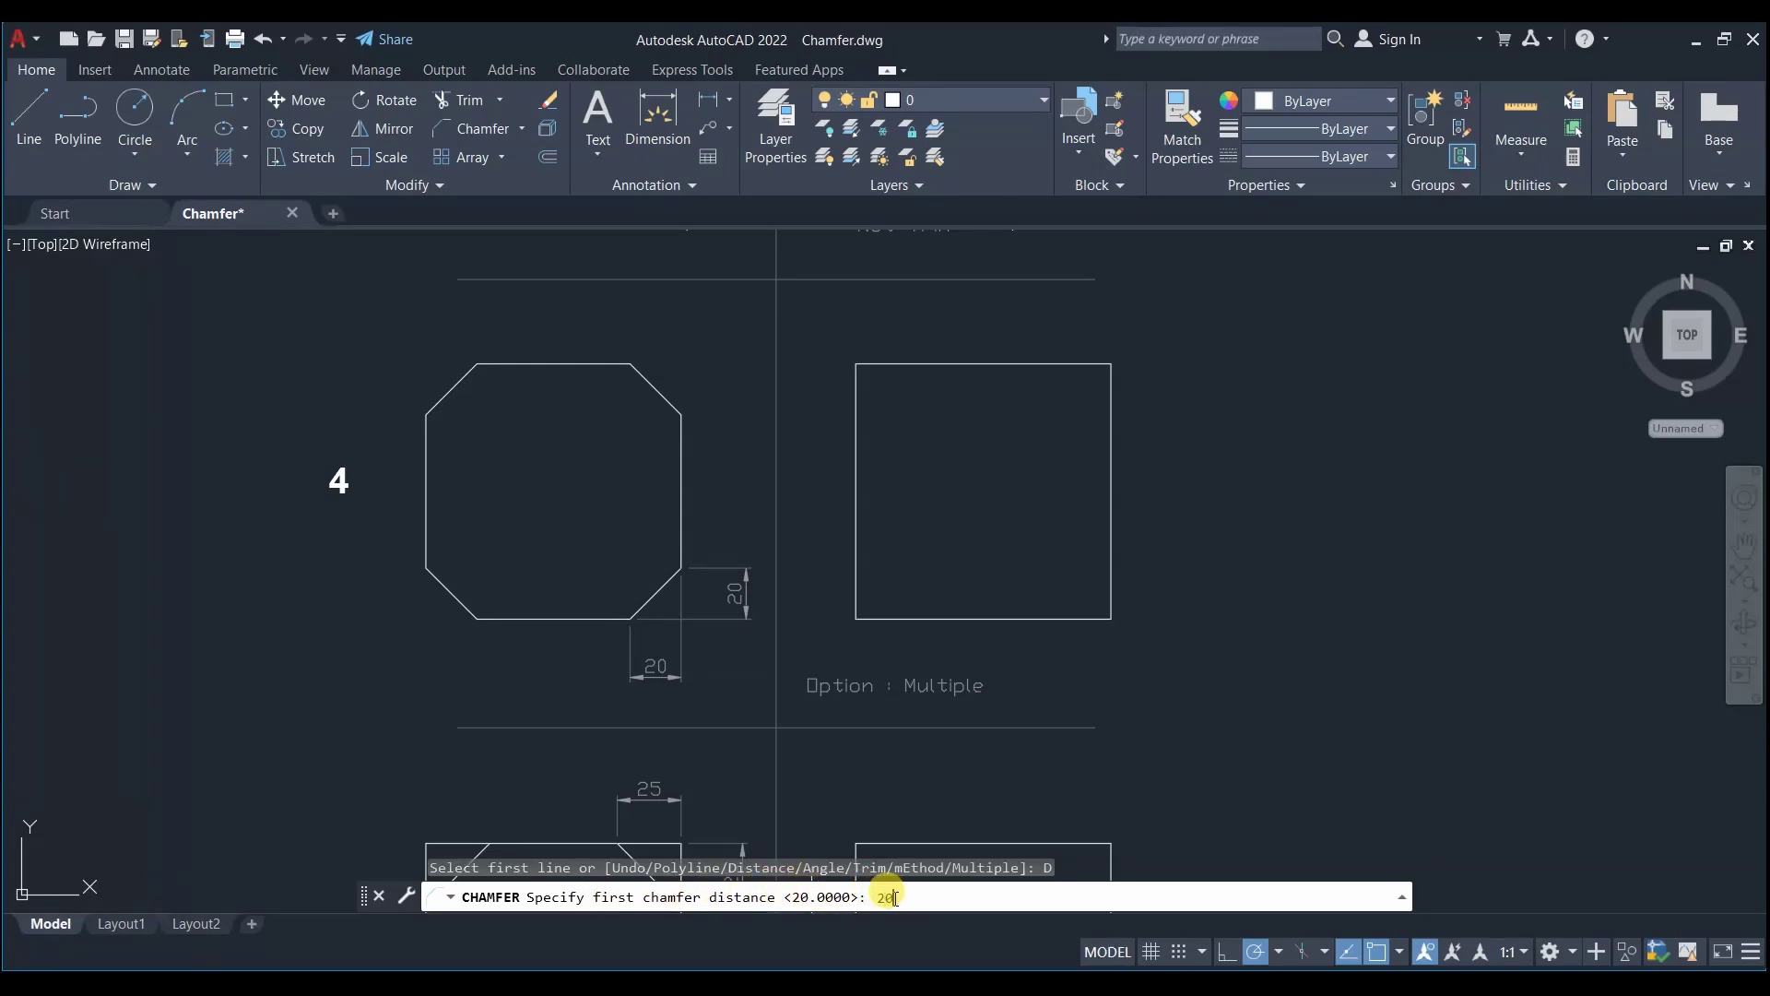
text(20)
key(Return)
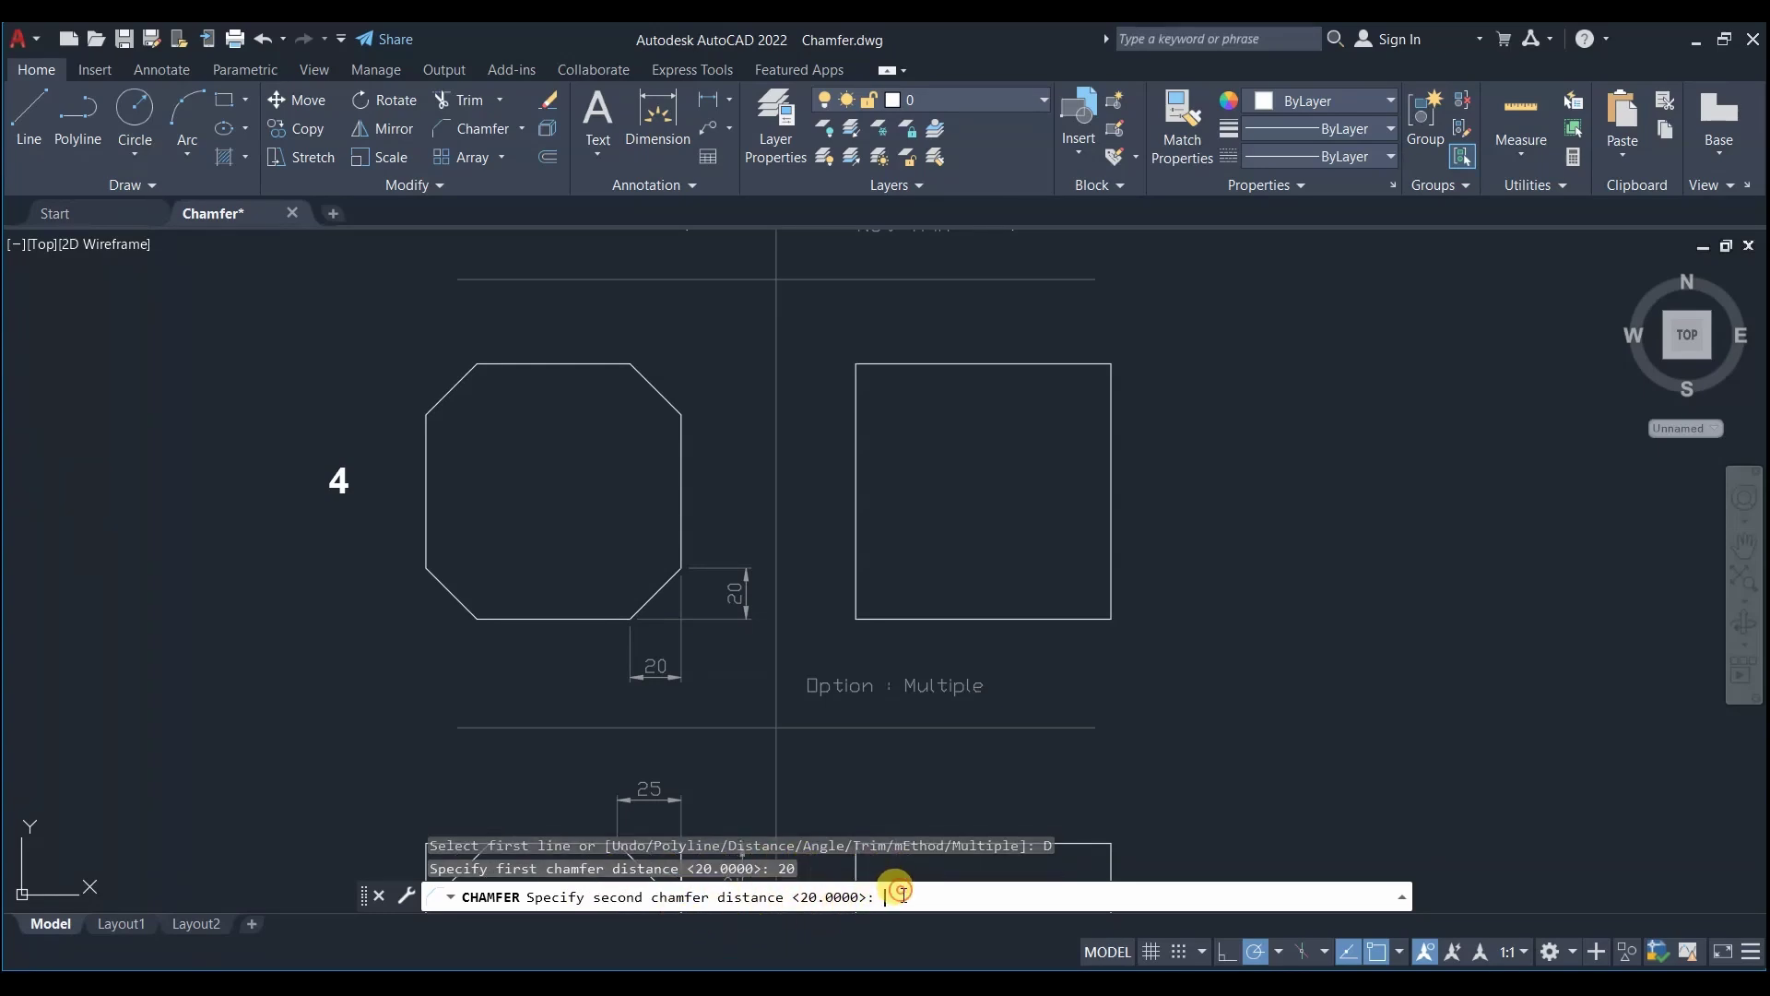
text(20)
key(Return)
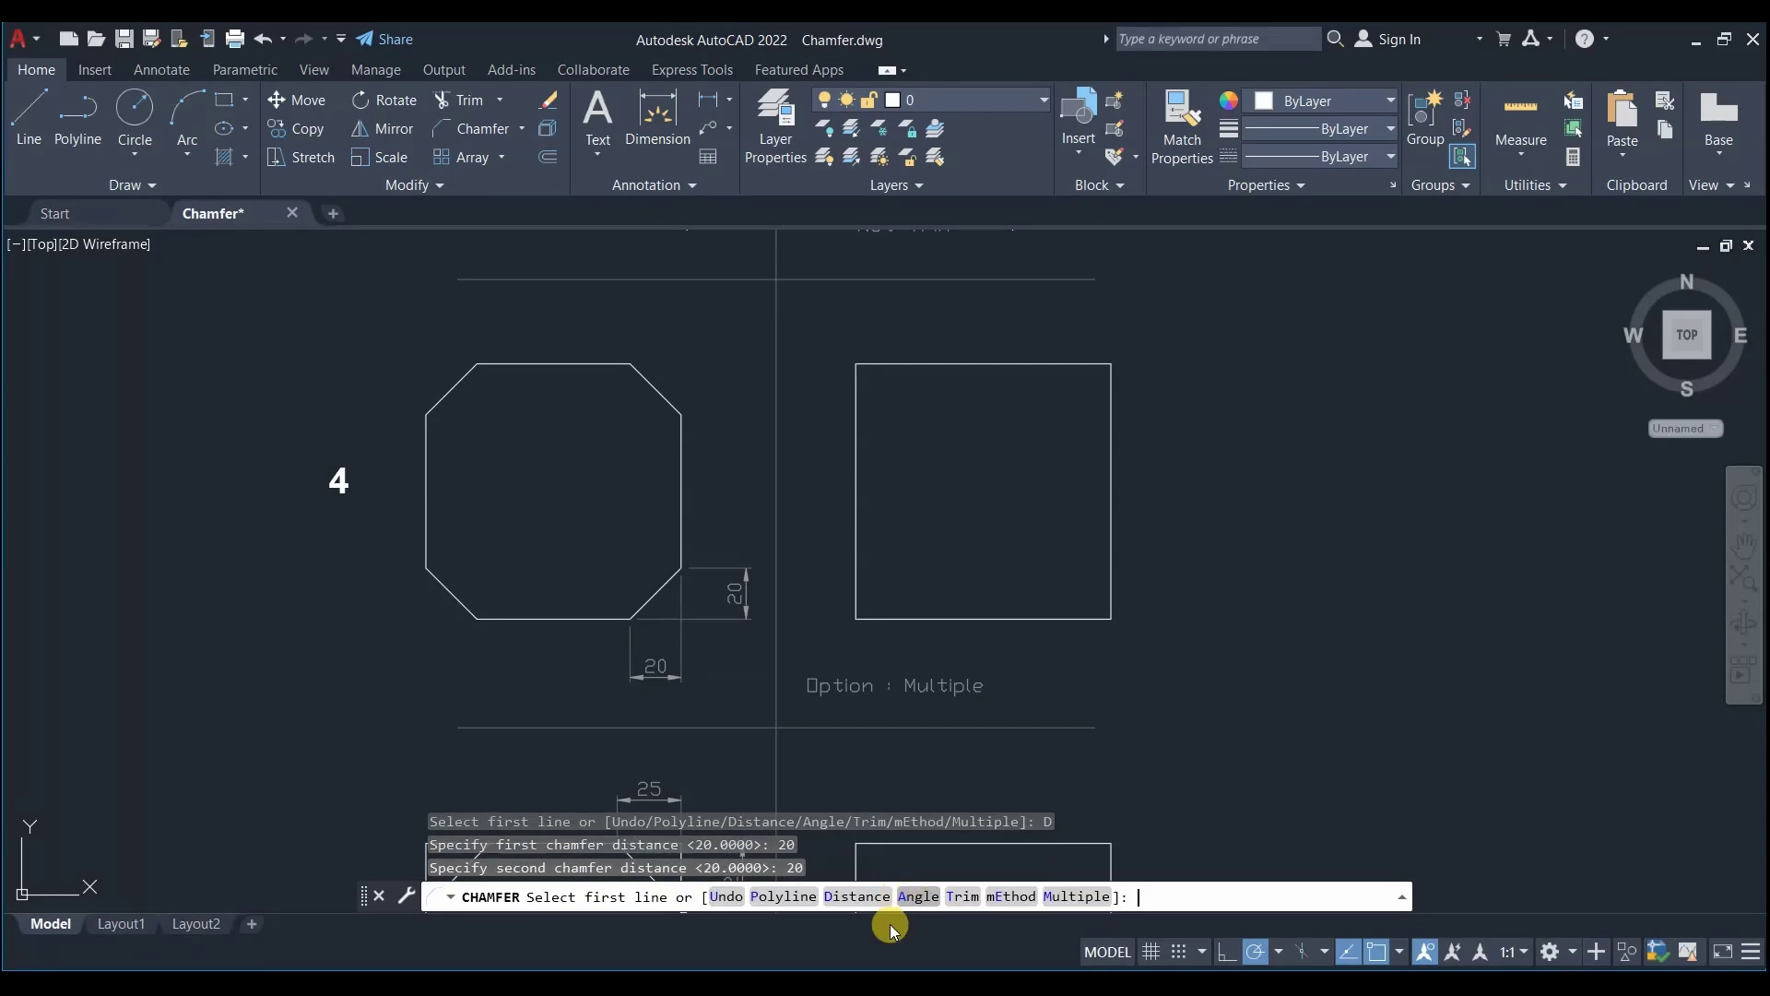
click(954, 896)
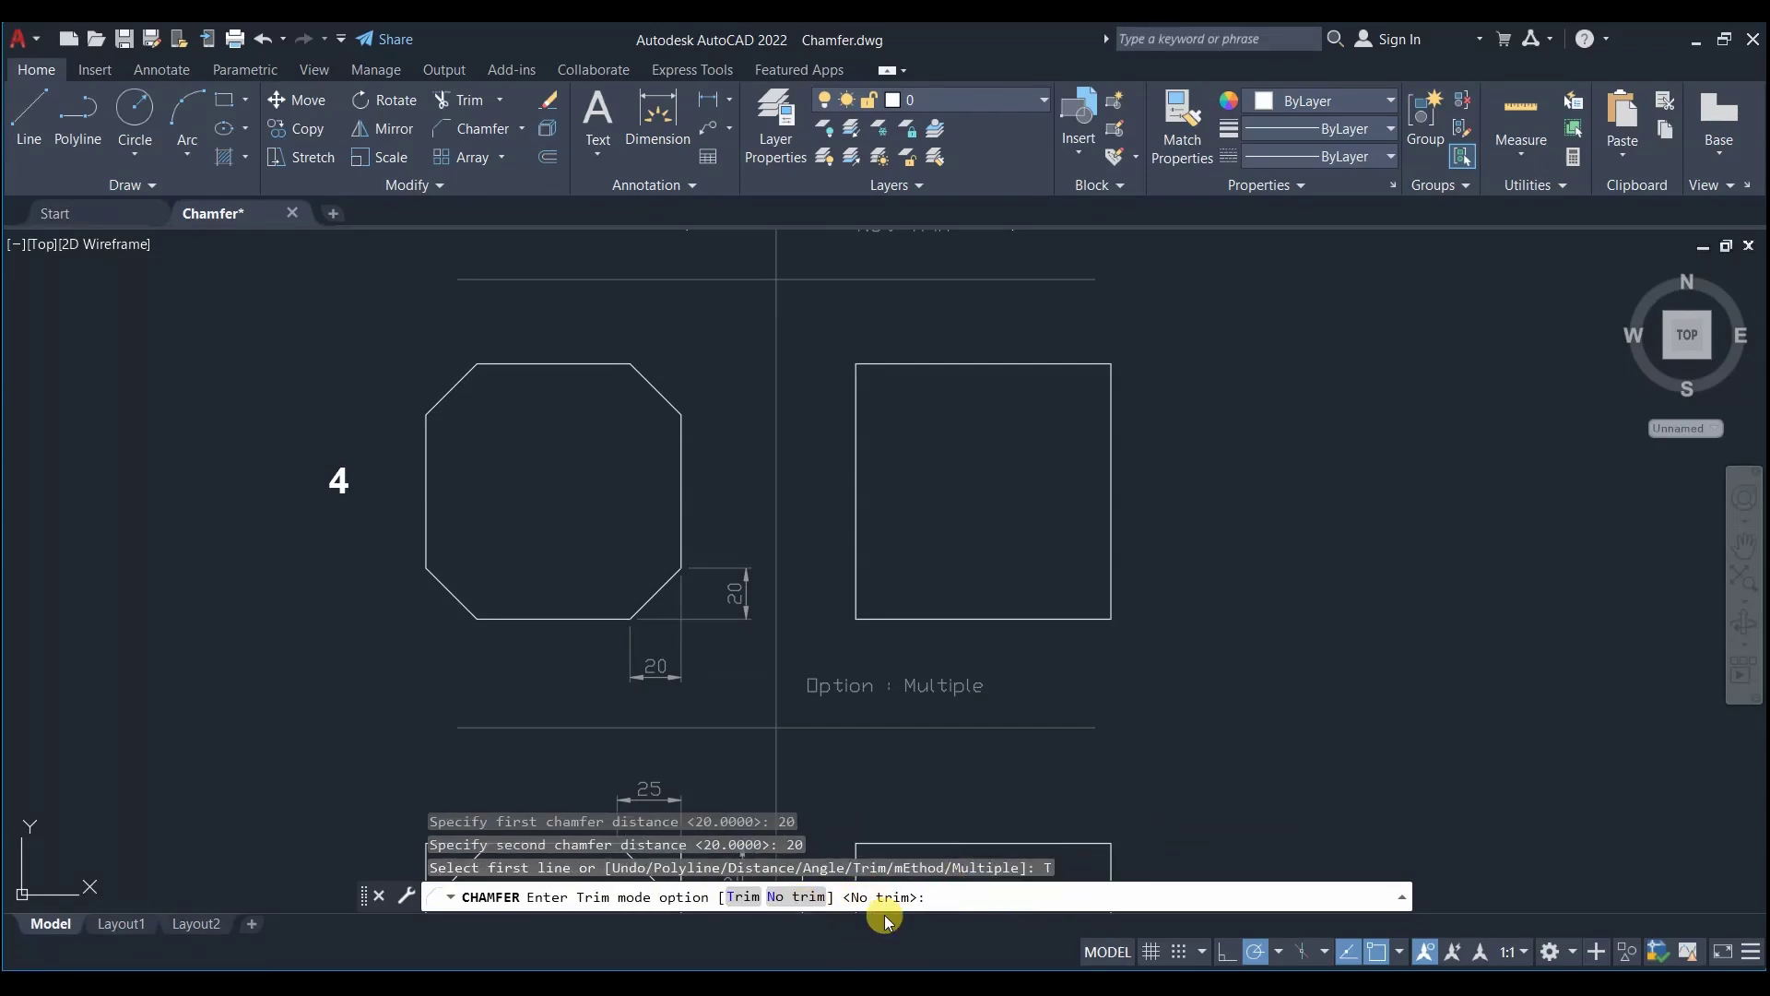
click(742, 898)
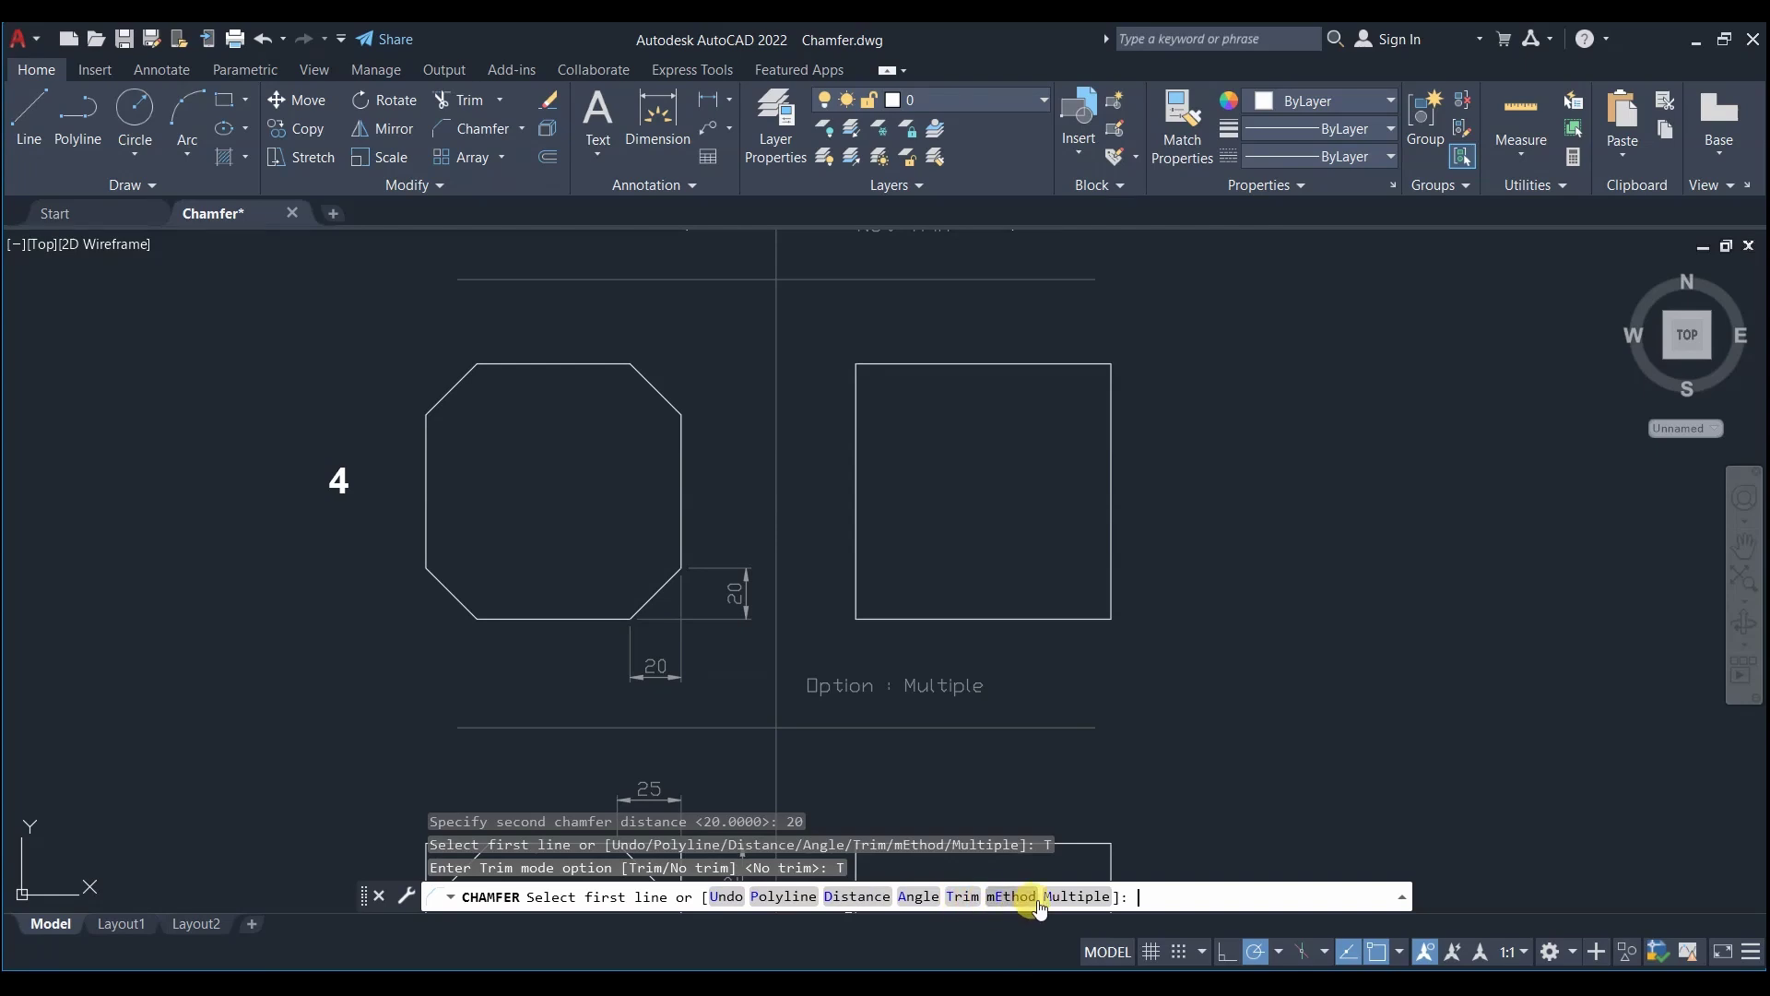
click(1076, 896)
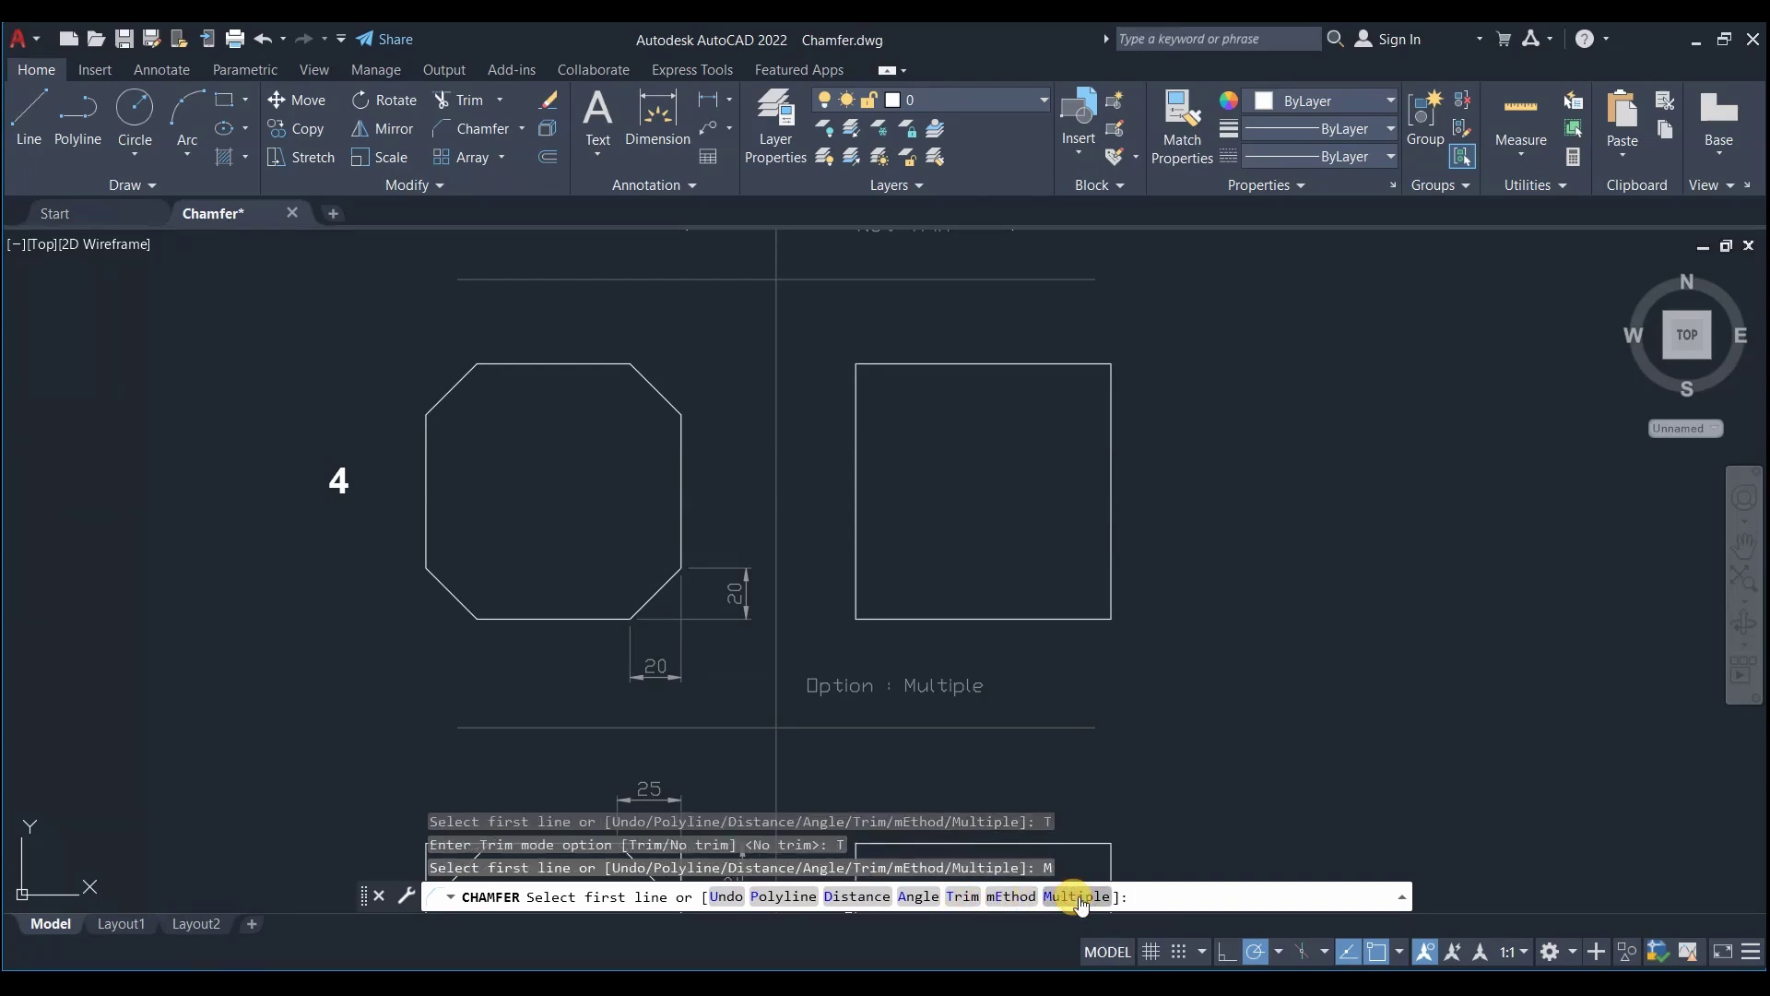
click(1045, 618)
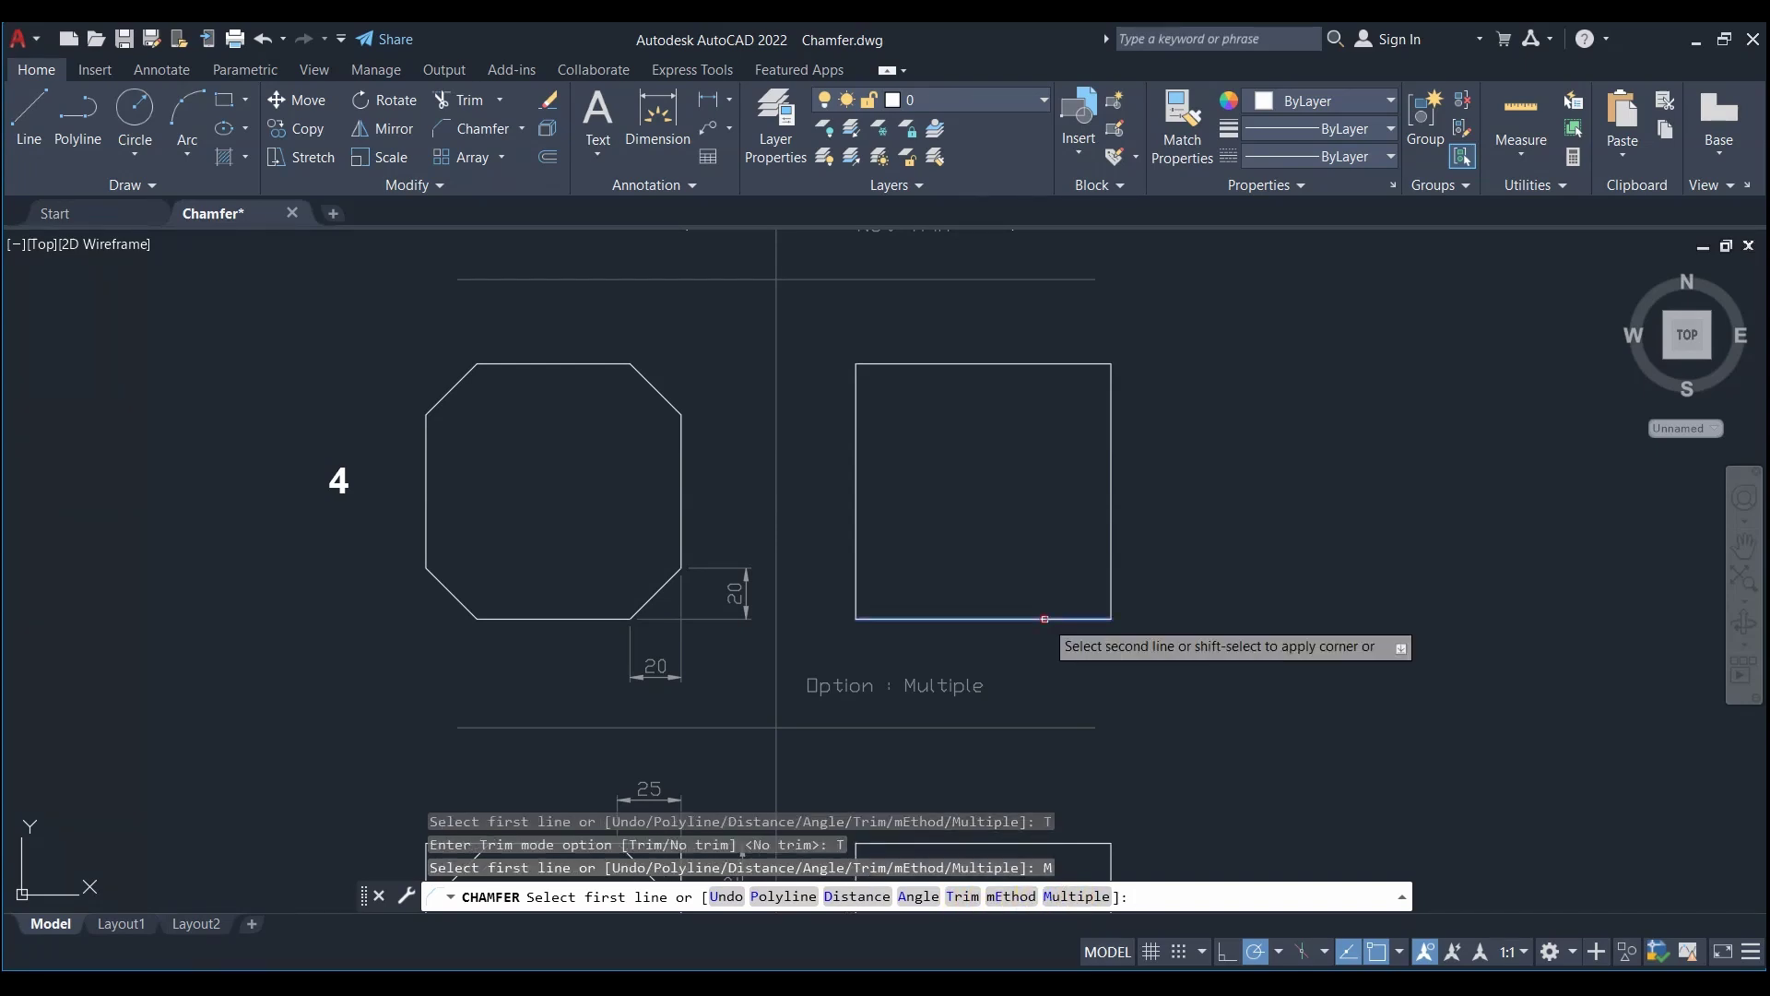
click(1110, 581)
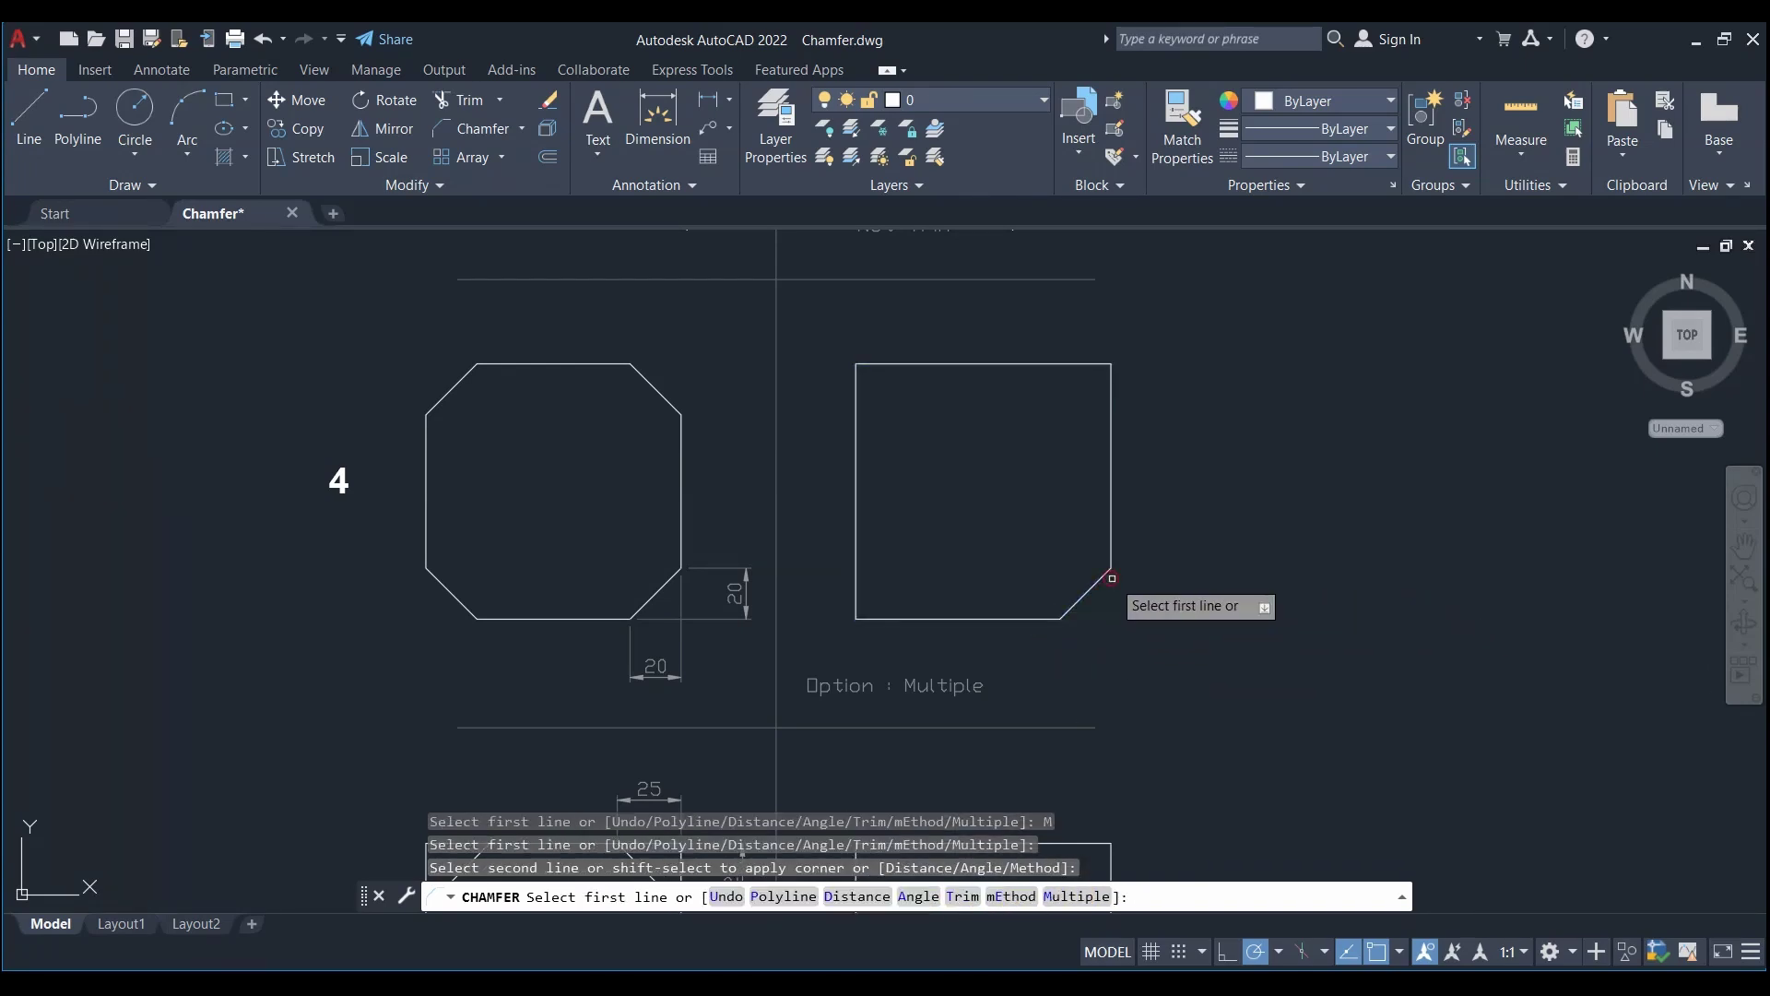
Chamfer the remaining three corners of task 4's square with the same settings
click(1109, 405)
click(1056, 360)
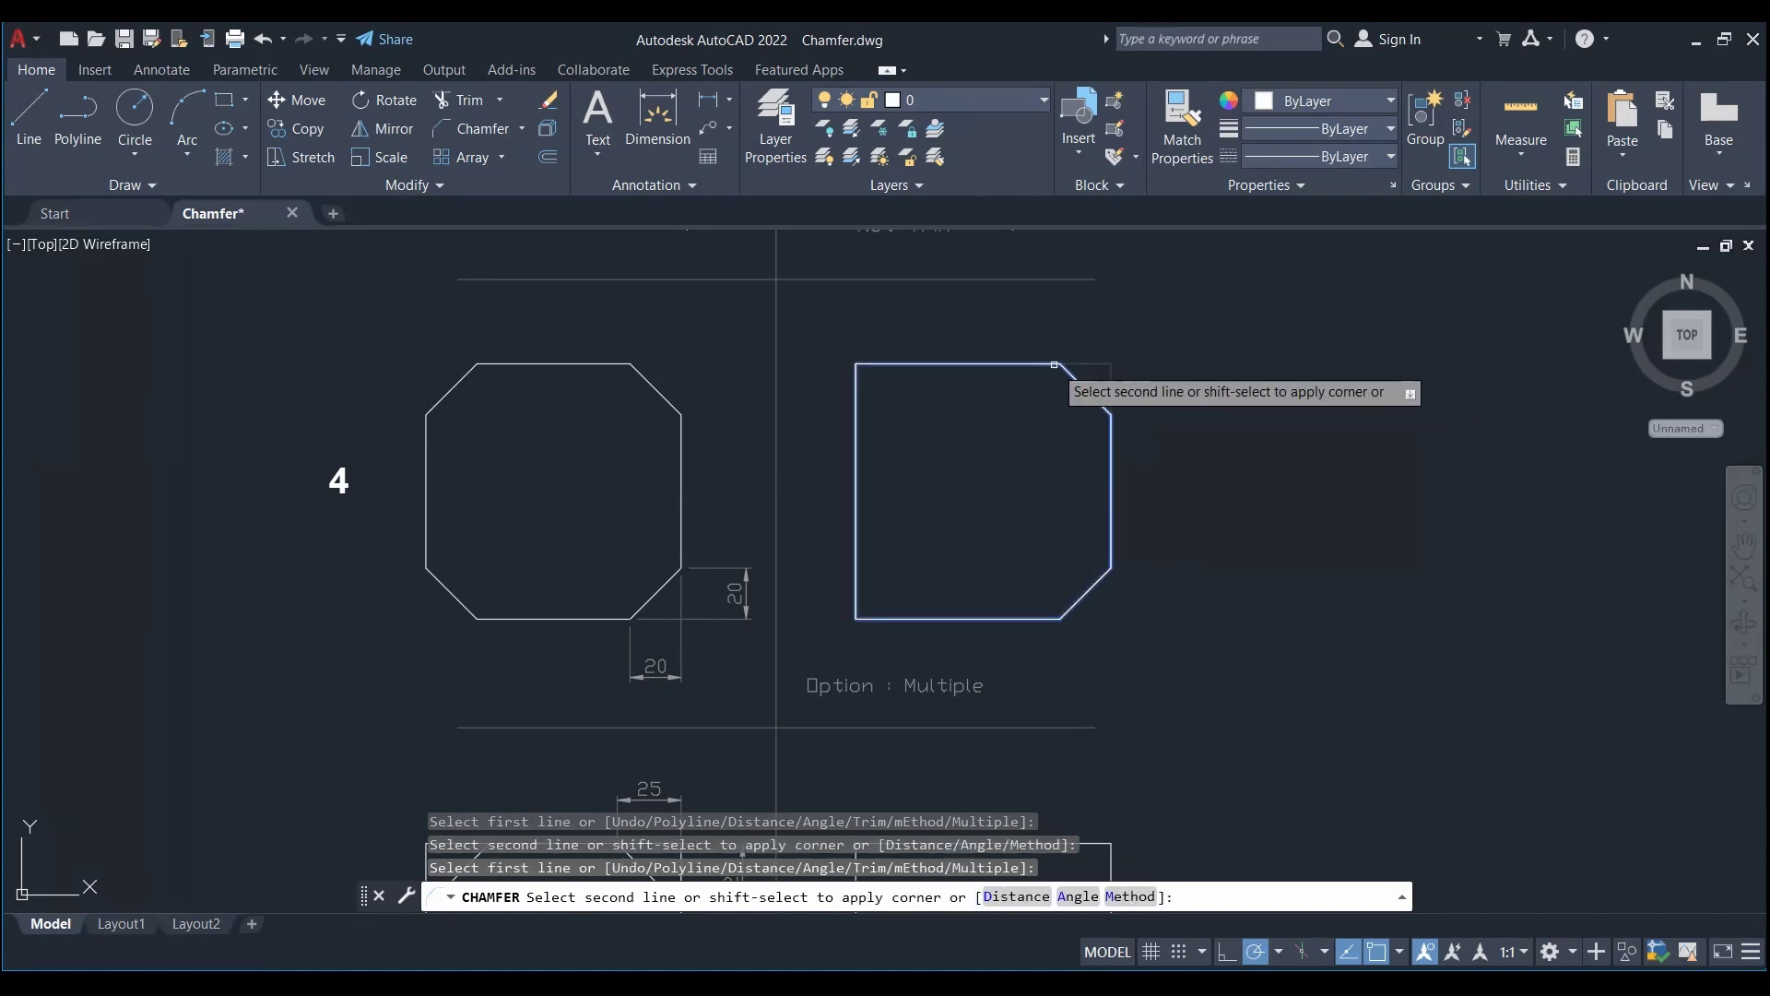
click(893, 363)
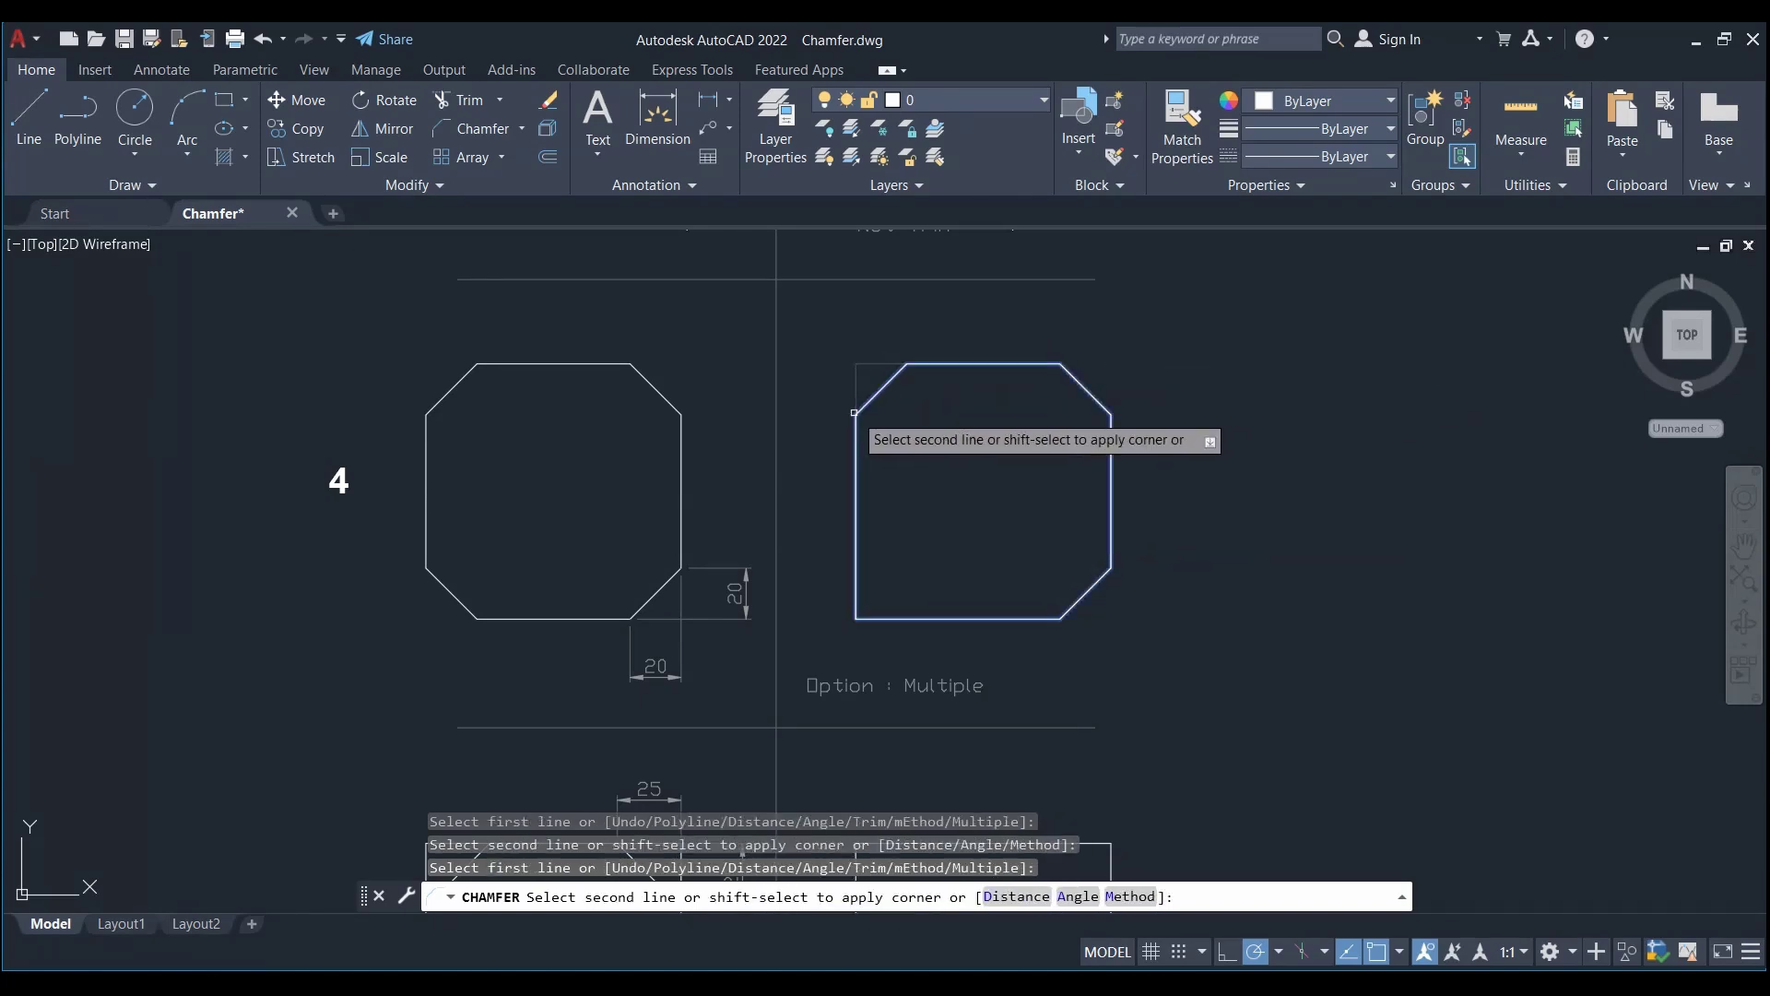
click(856, 419)
click(857, 517)
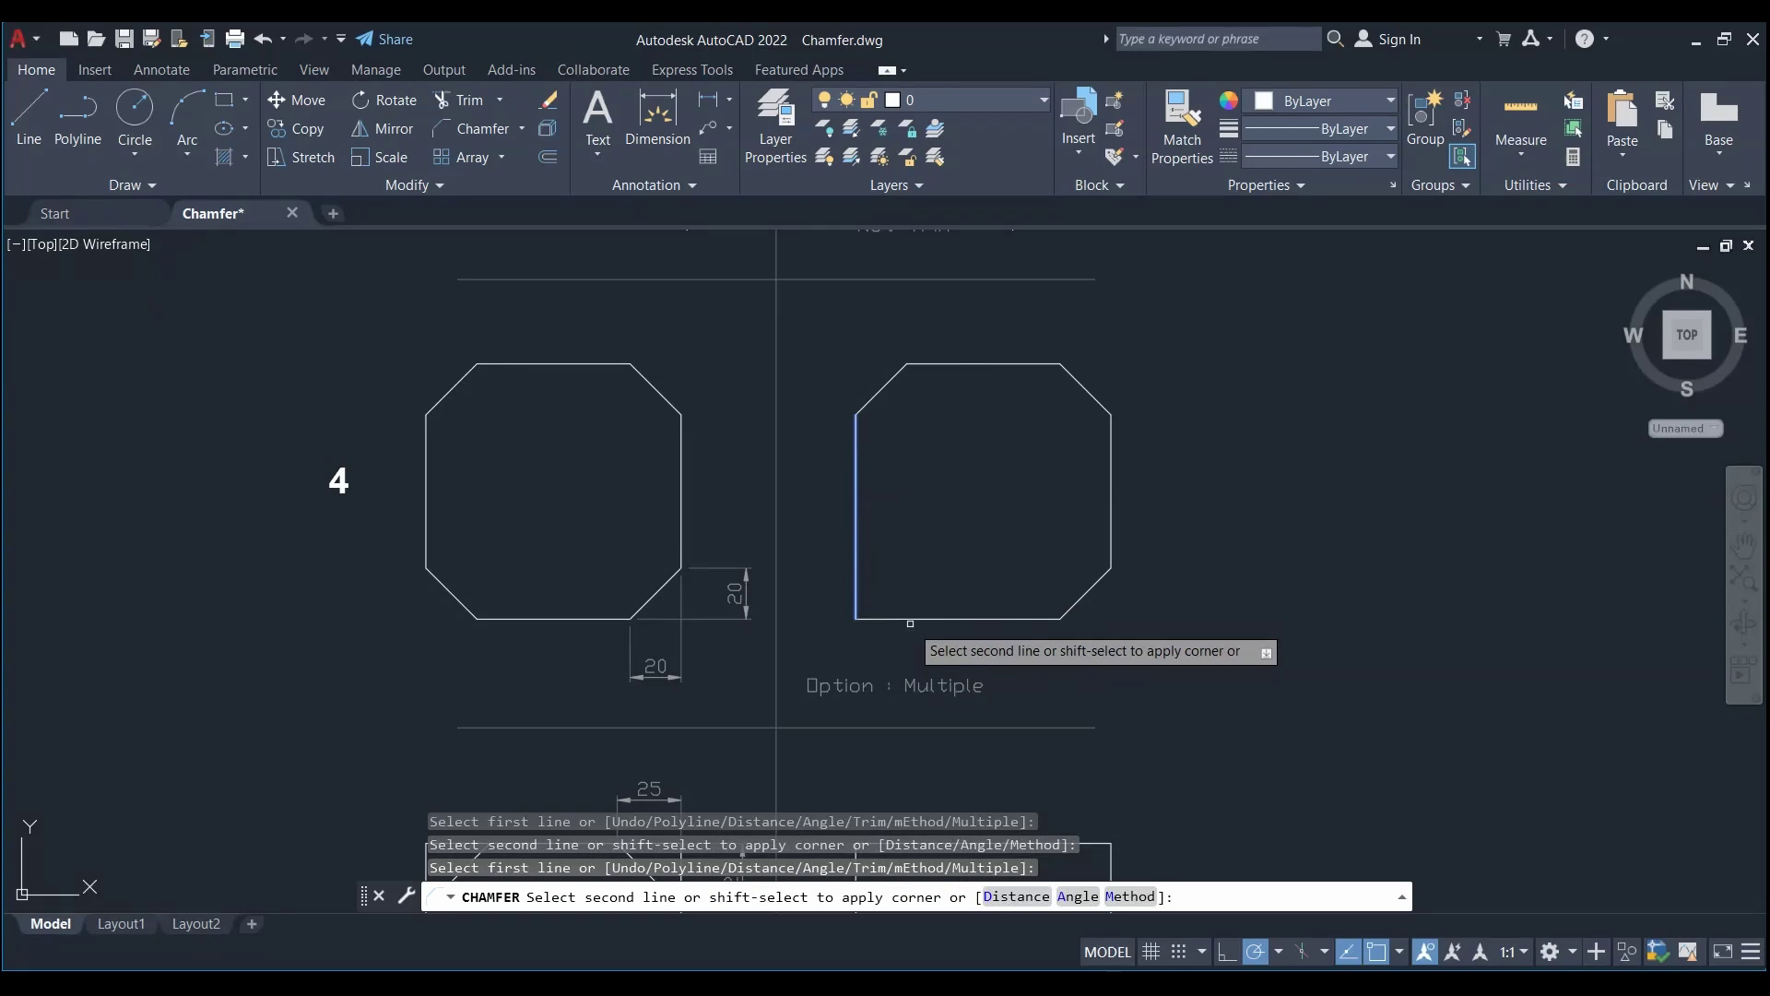
click(910, 619)
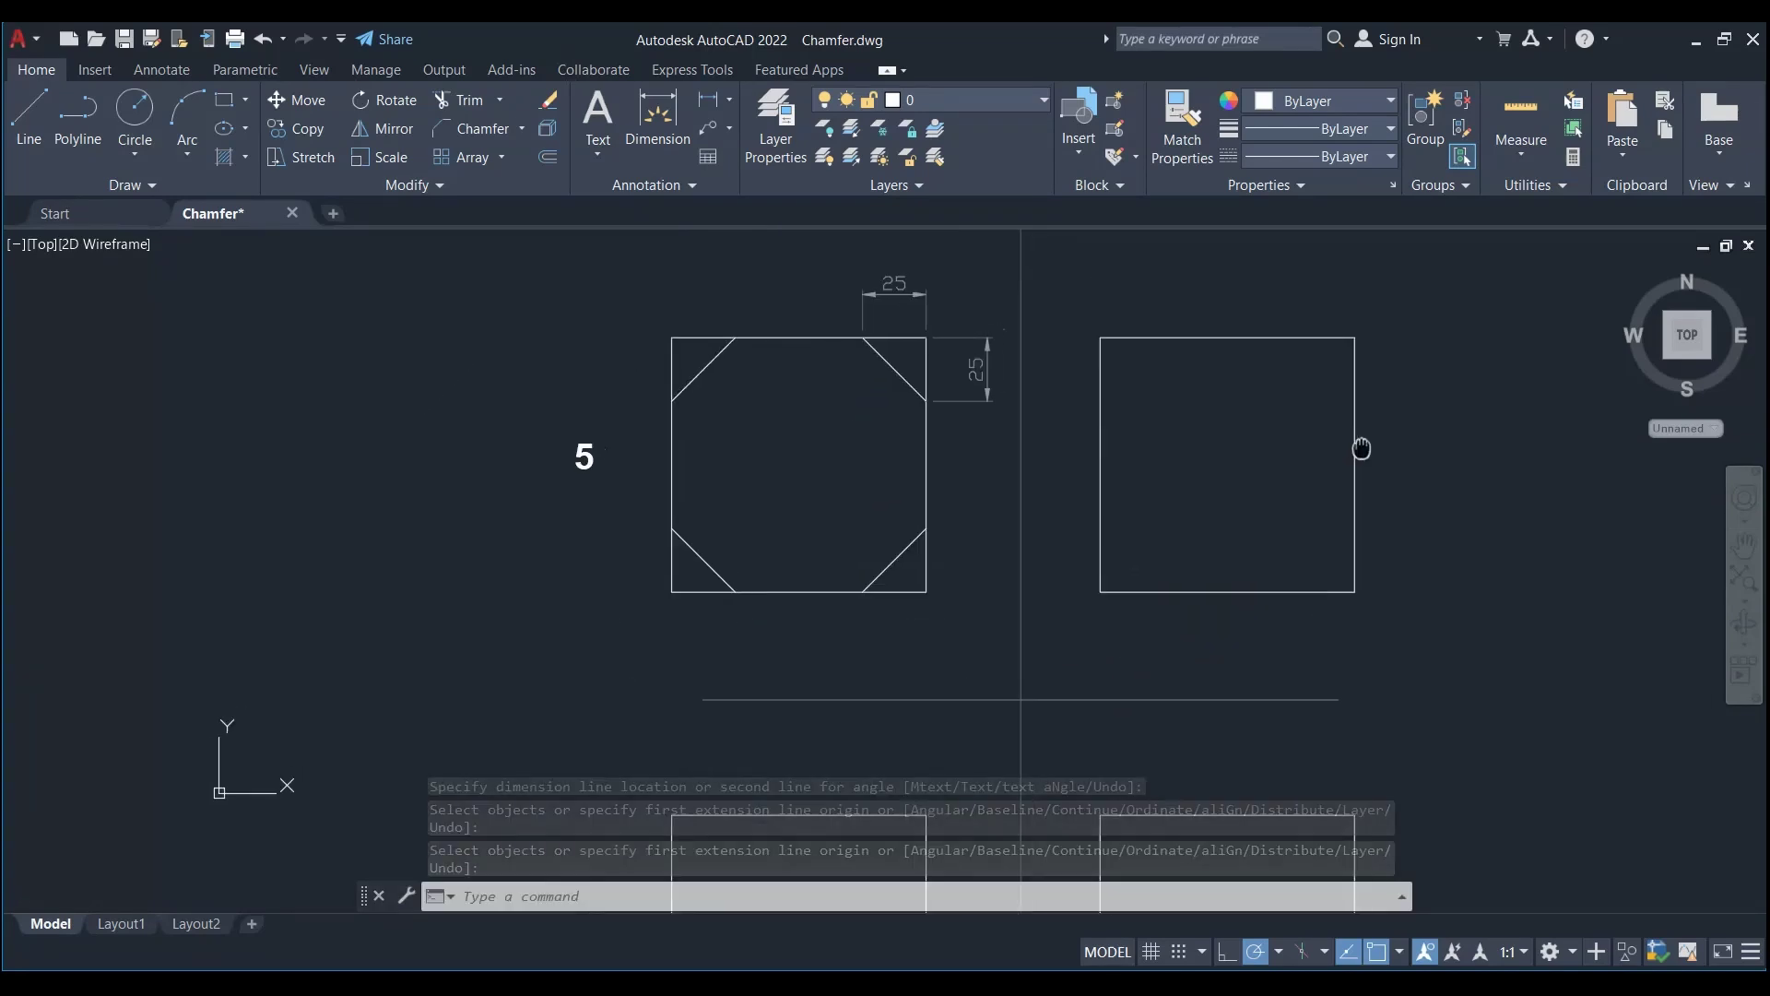
Chamfer the lower-right corner of task 5's square with both distances 25, using No trim mode and the Multiple option
mouse_move(1358, 446)
middle_down()
mouse_move(1331, 426)
mouse_move(1293, 471)
middle_up()
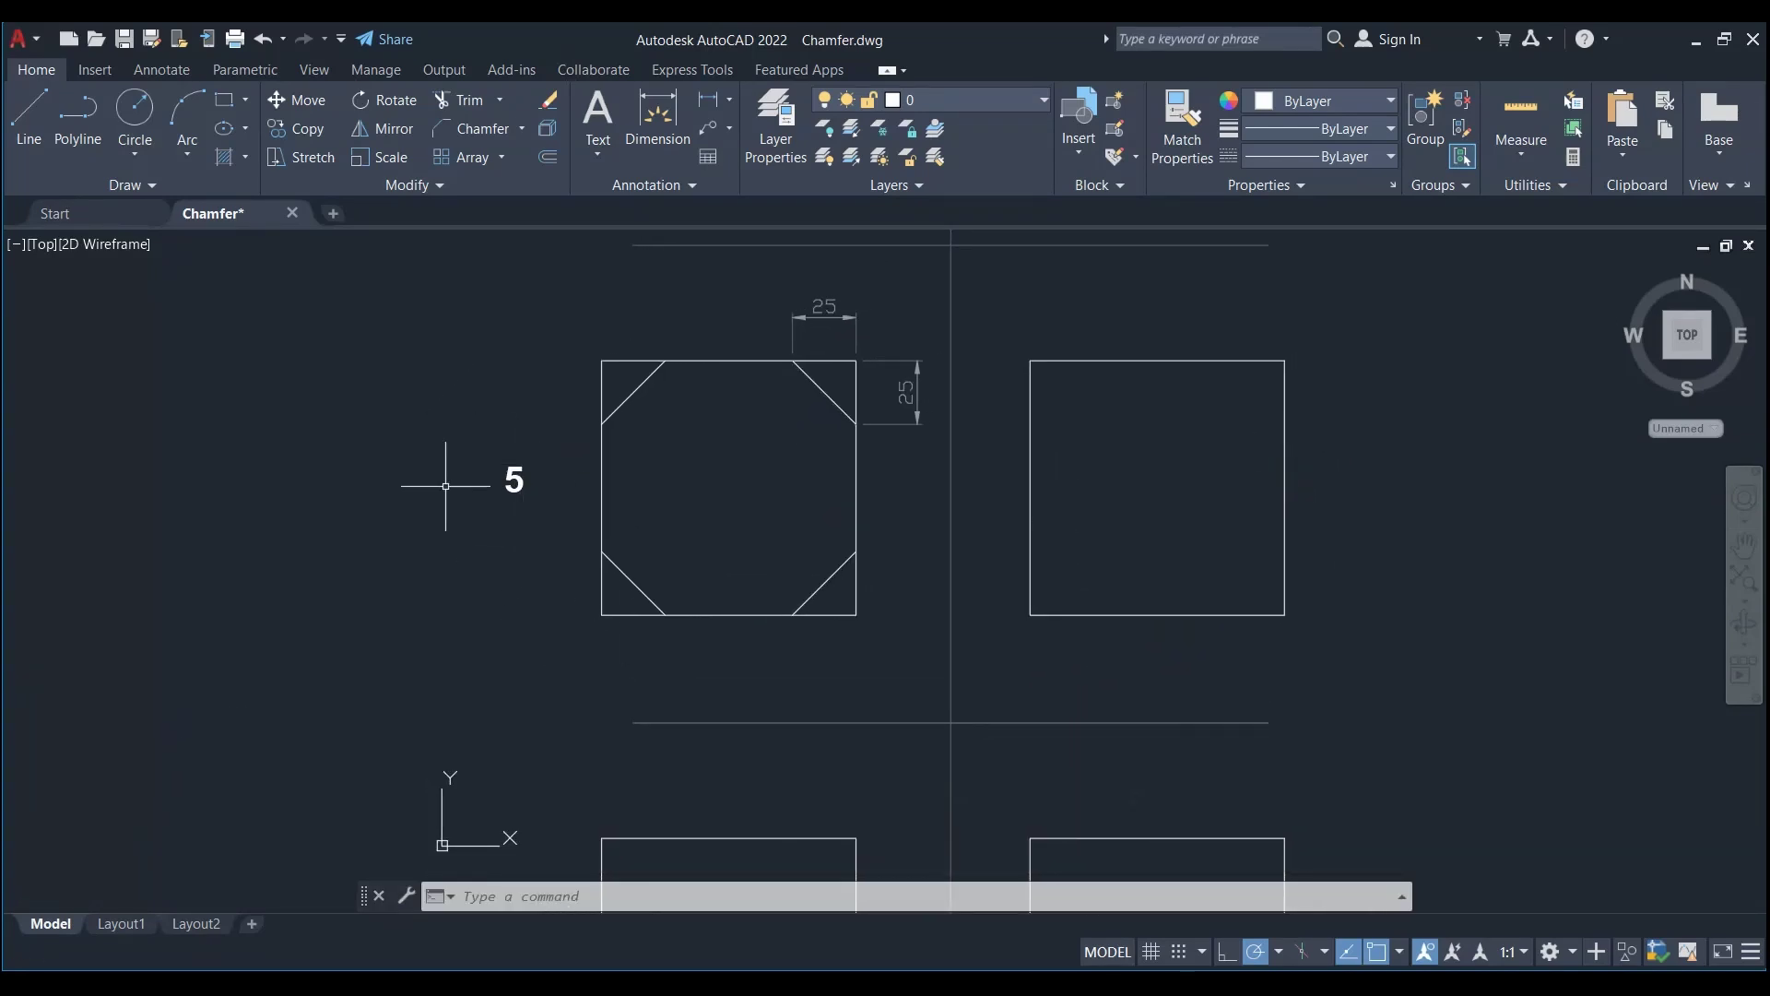
key(Return)
click(849, 894)
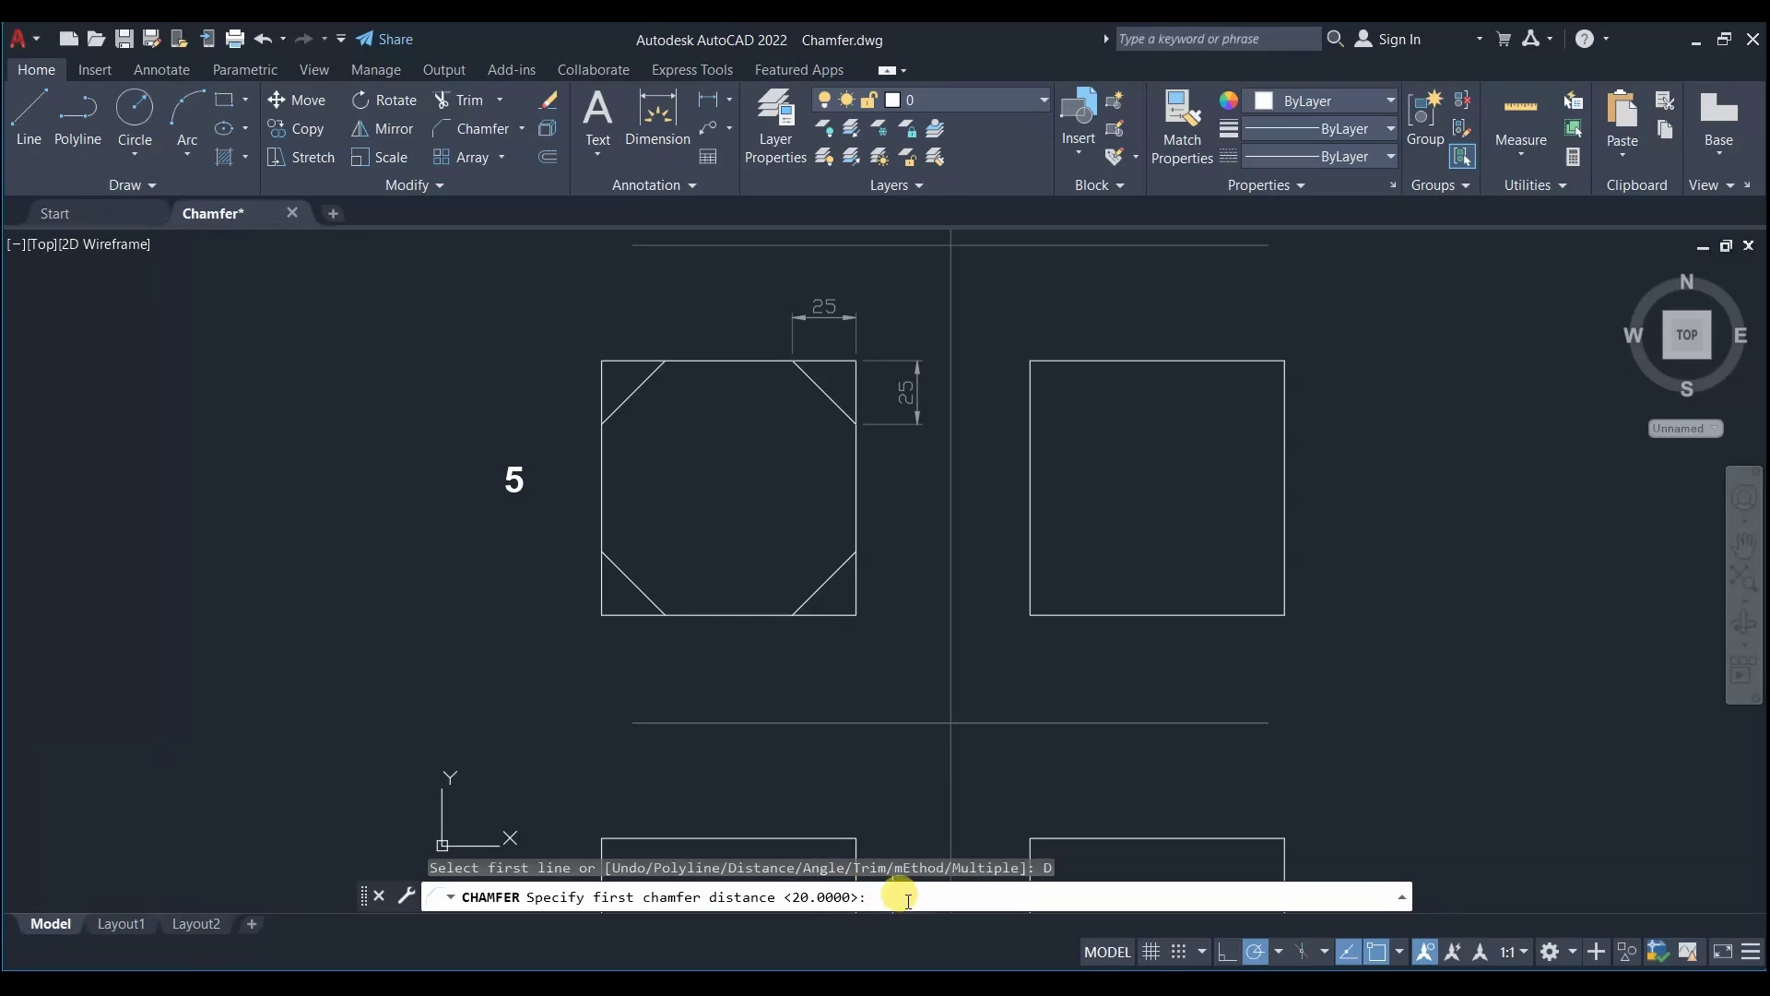
text(25)
key(Return)
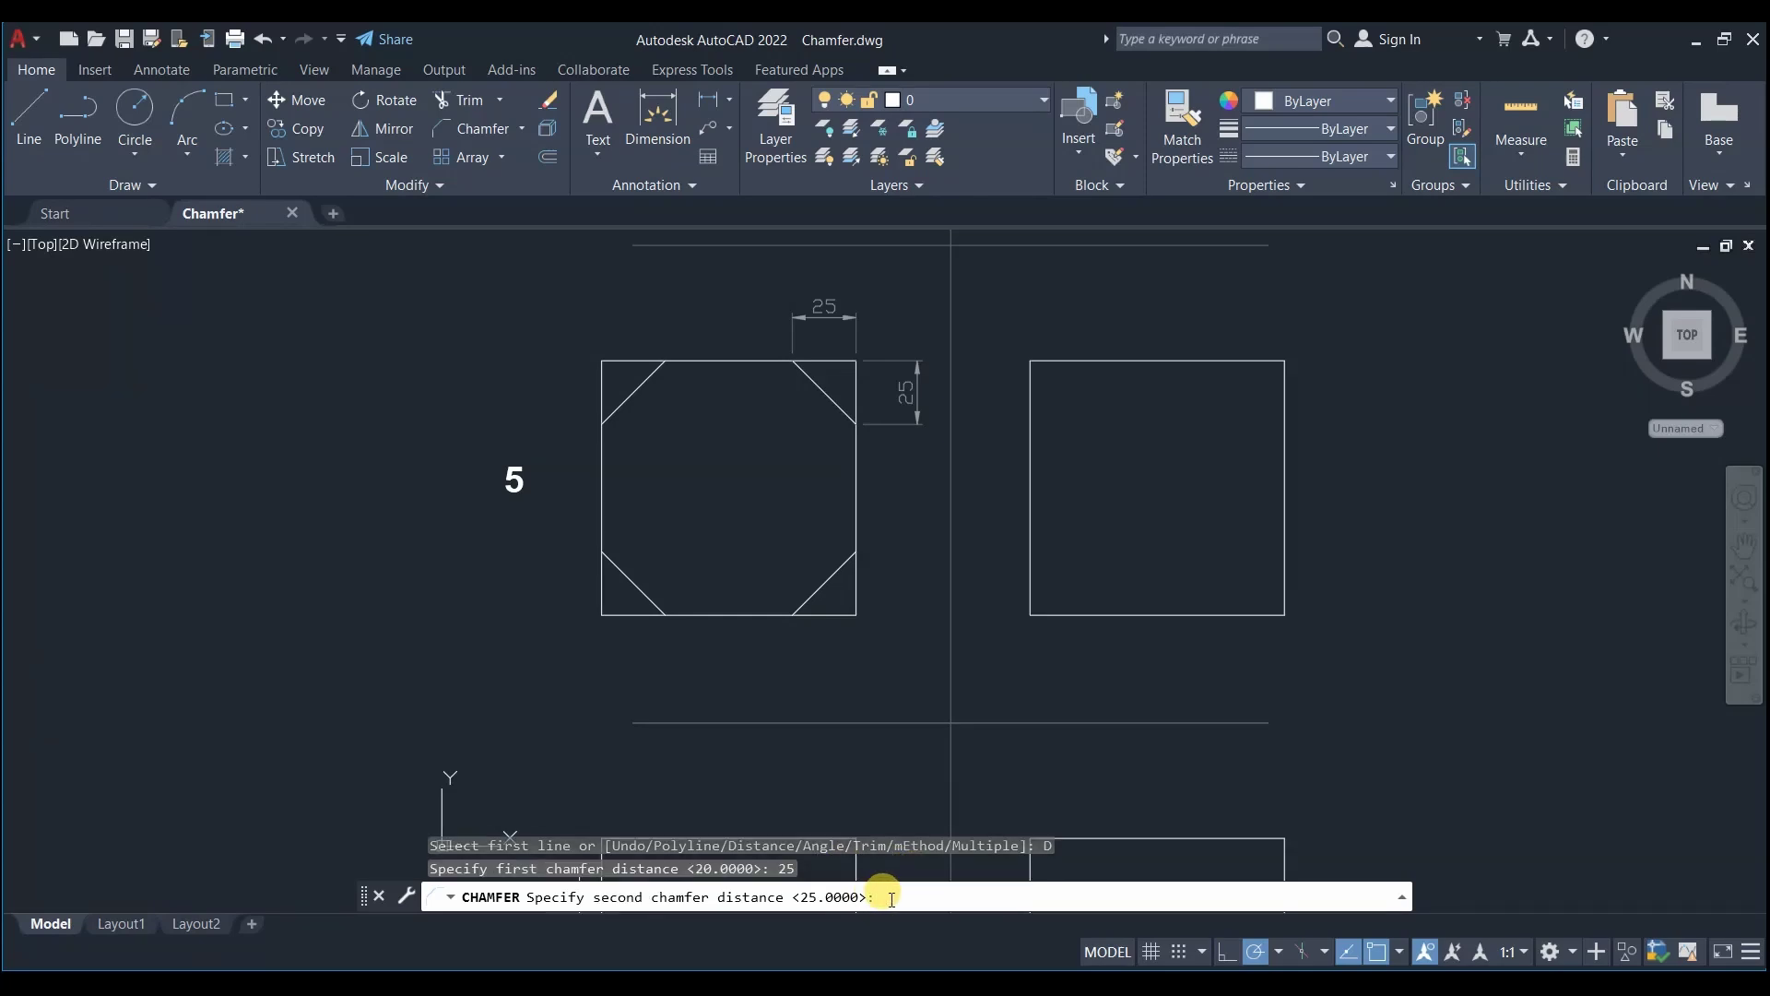
text(25)
key(Return)
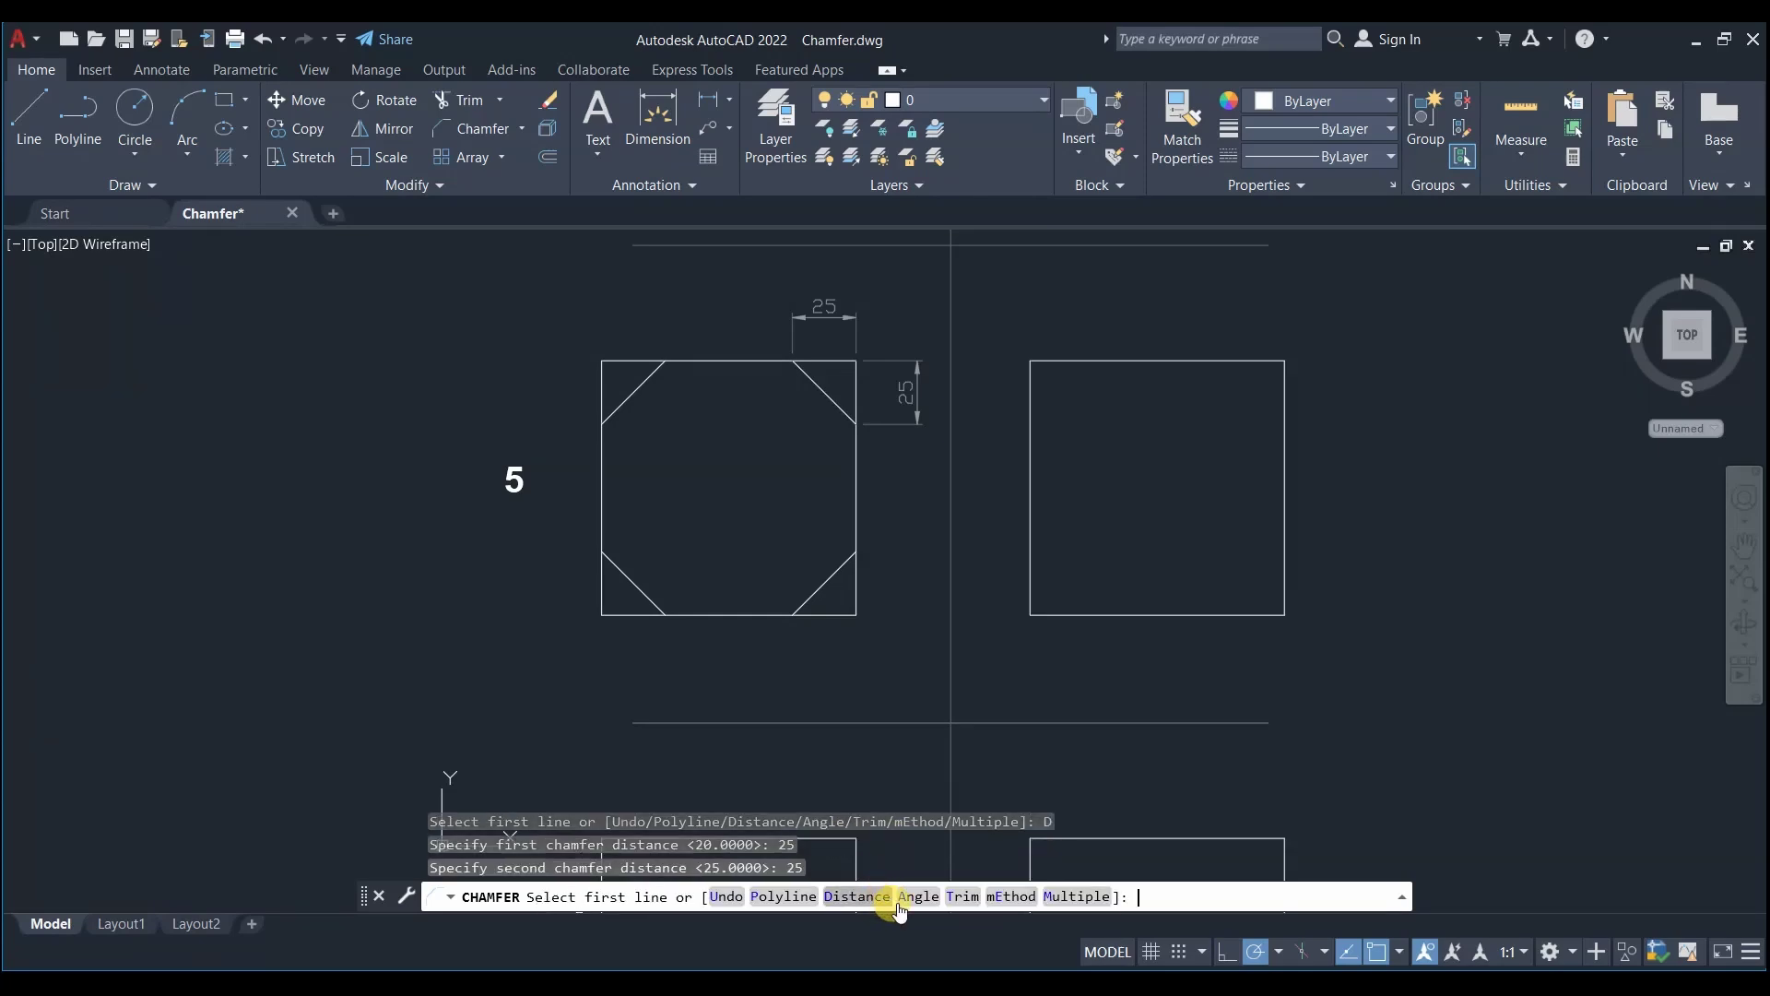
click(959, 896)
click(793, 896)
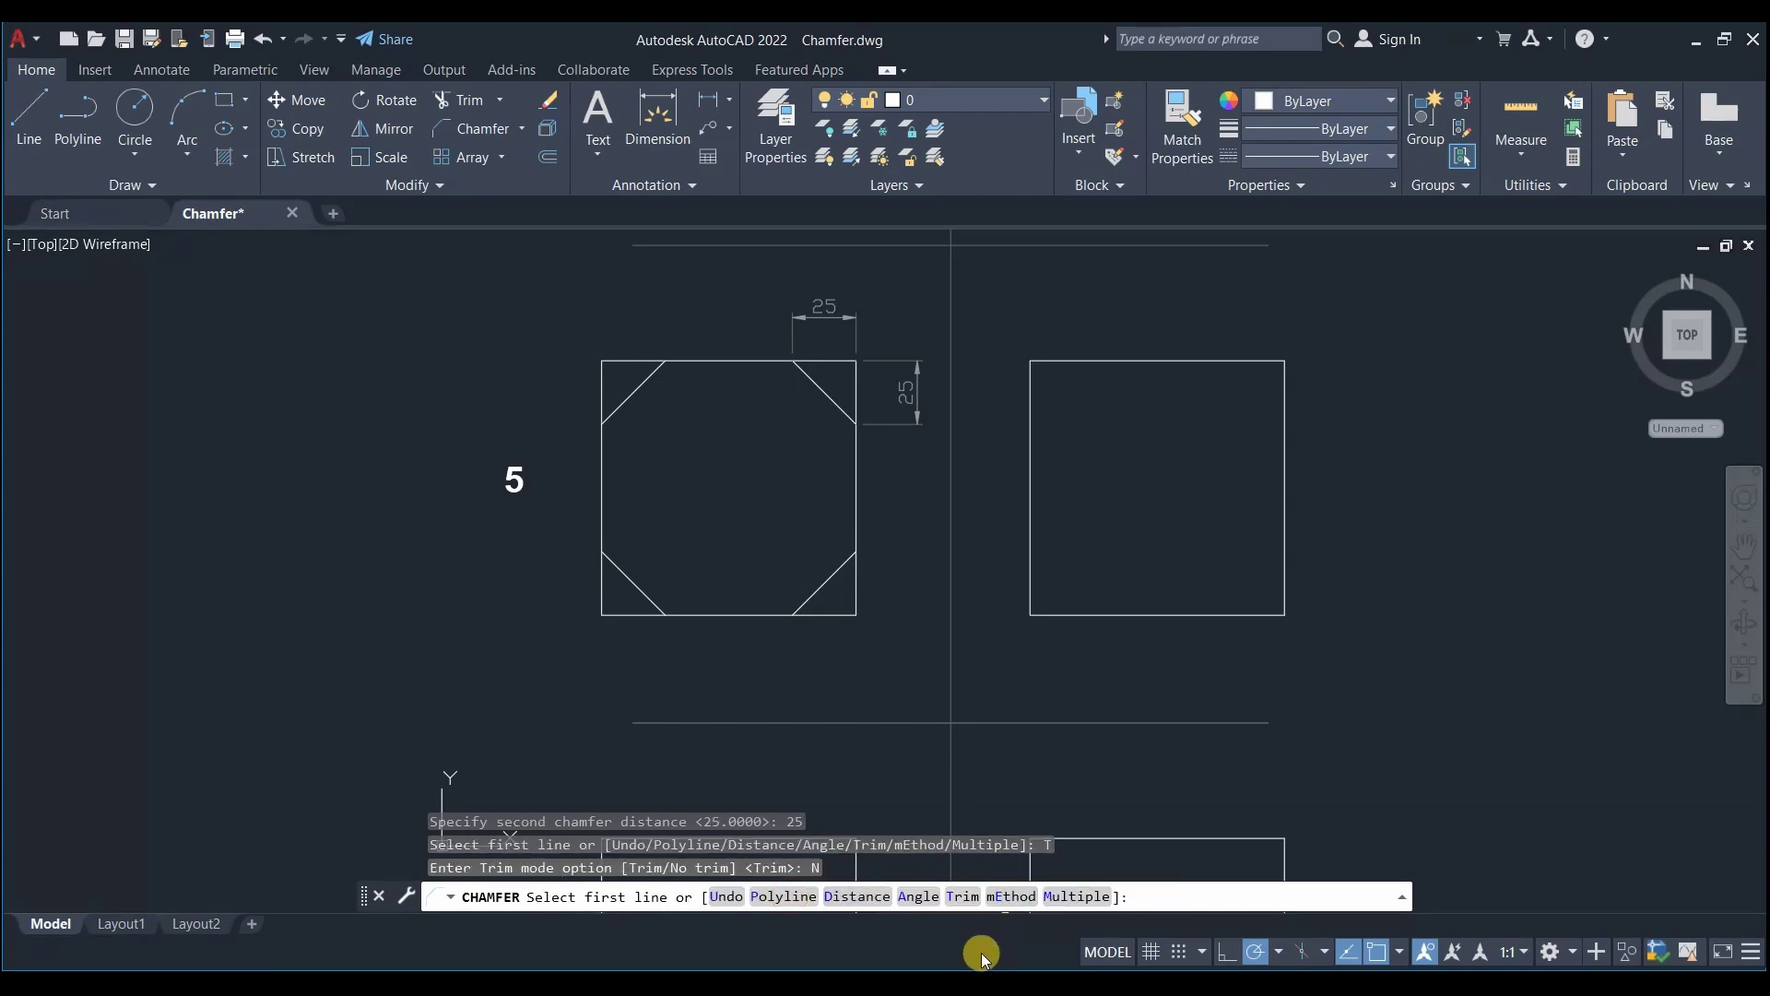
click(1069, 897)
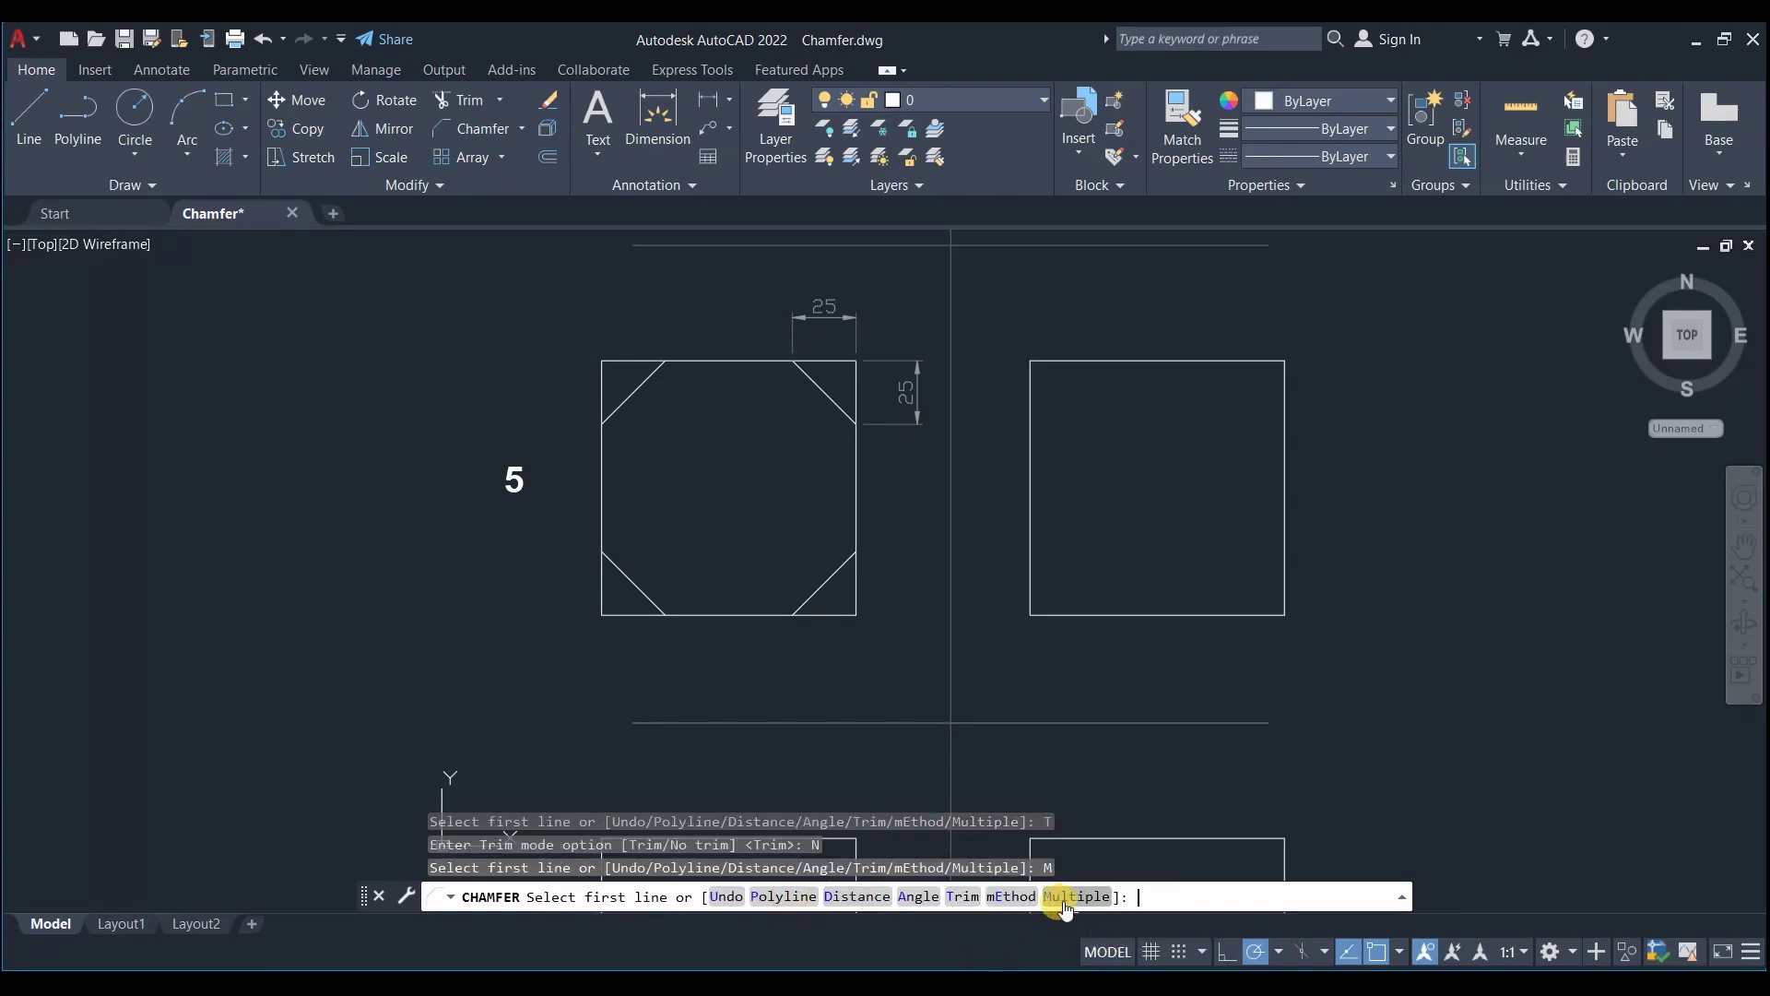
click(1248, 613)
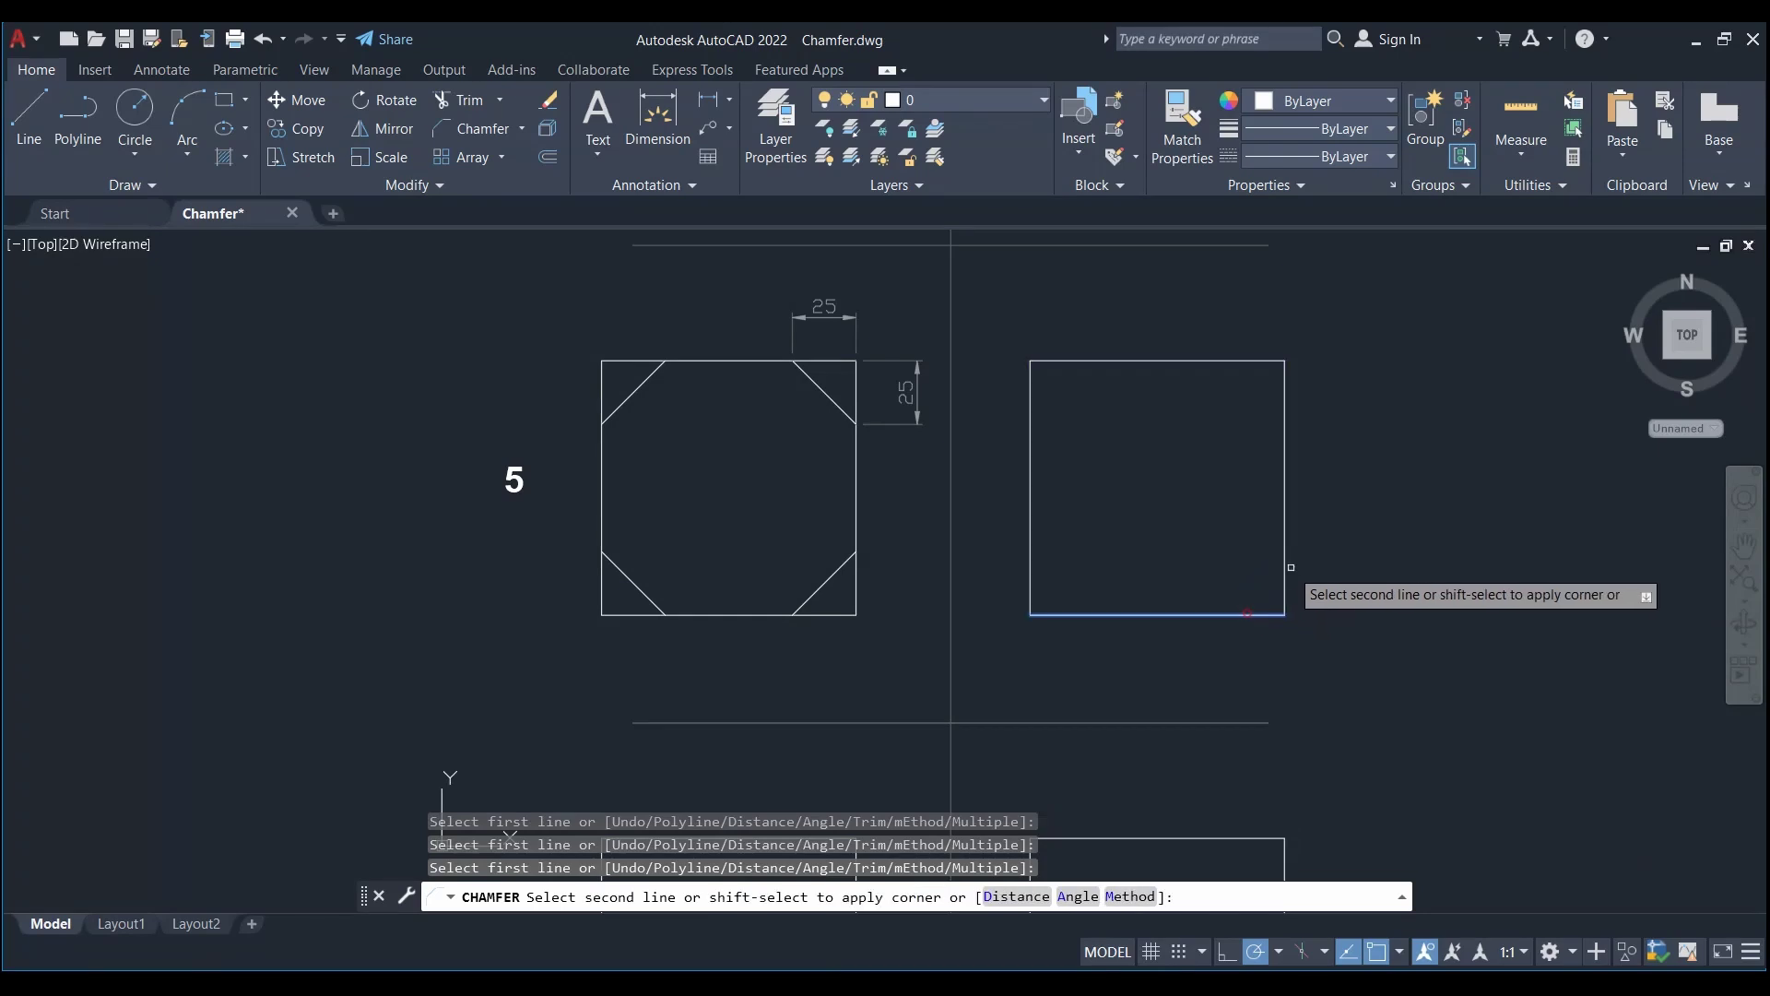
click(1284, 564)
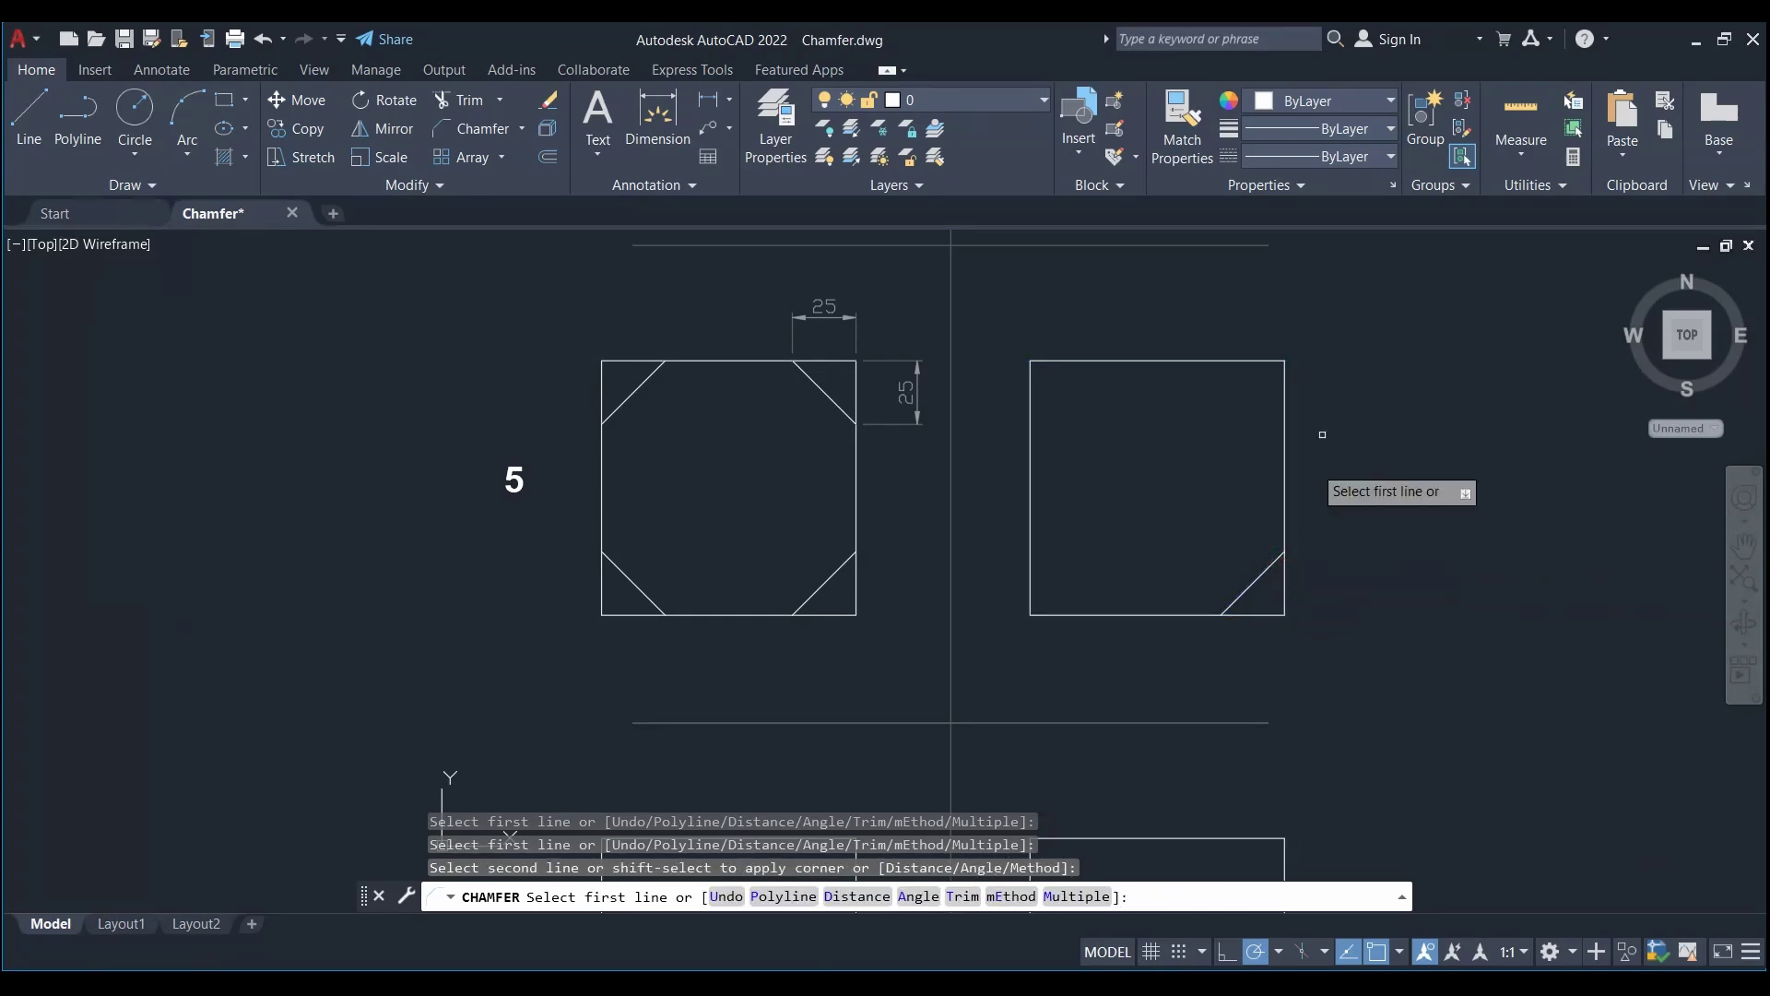
Chamfer the upper-right, upper-left and lower-left corners of task 5's square with the same settings
click(1284, 391)
click(1232, 361)
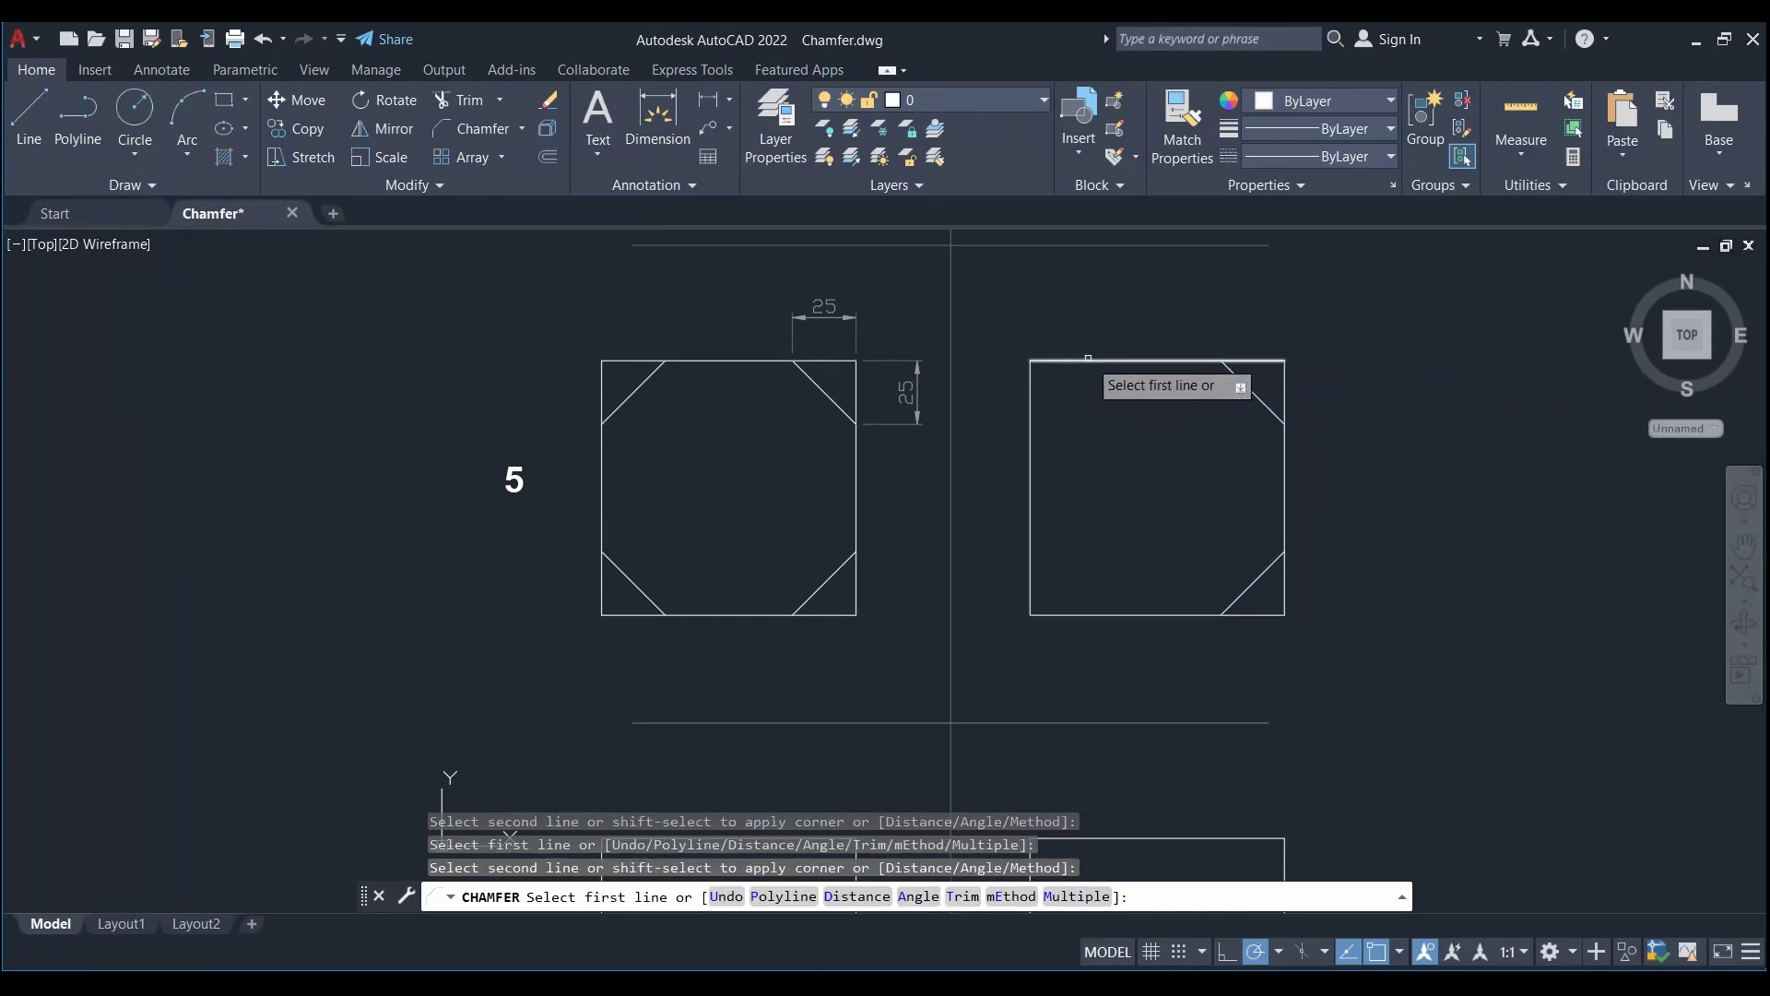
click(1084, 361)
click(1029, 415)
click(1032, 534)
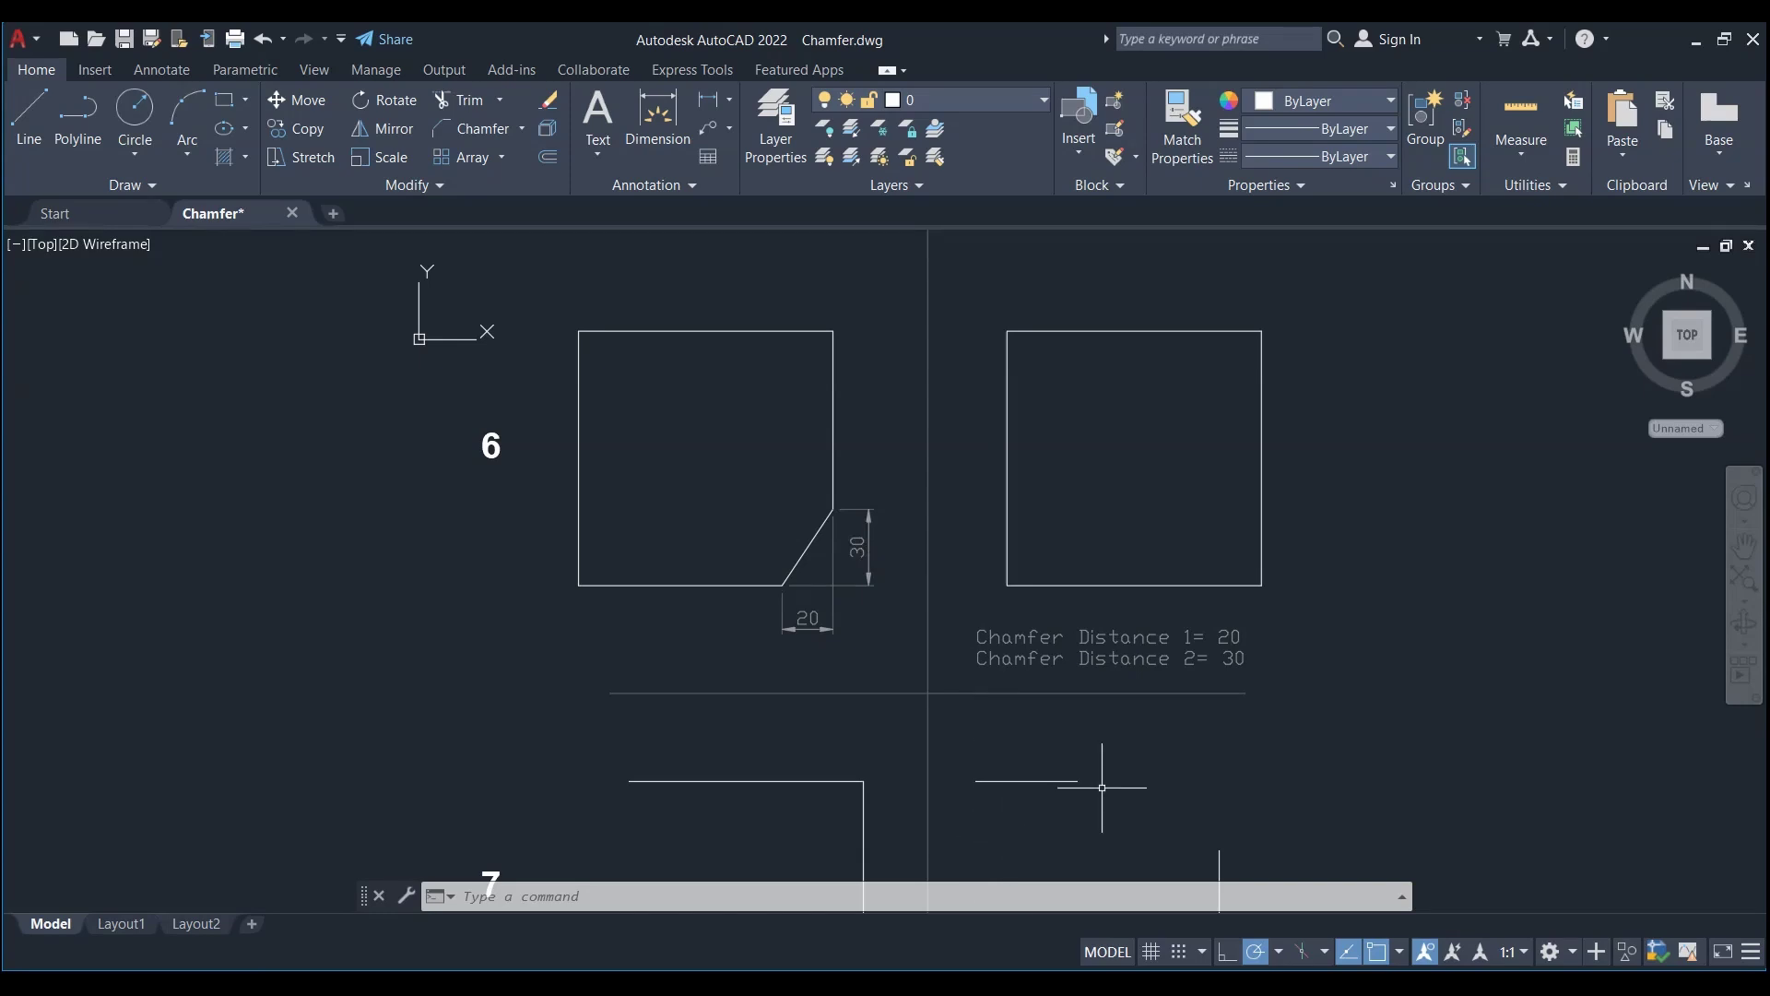
Chamfer the lower-right corner of task 6's square in Trim mode with distance 1 = 20 on the bottom edge and distance 2 = 30
text(cha)
key(Return)
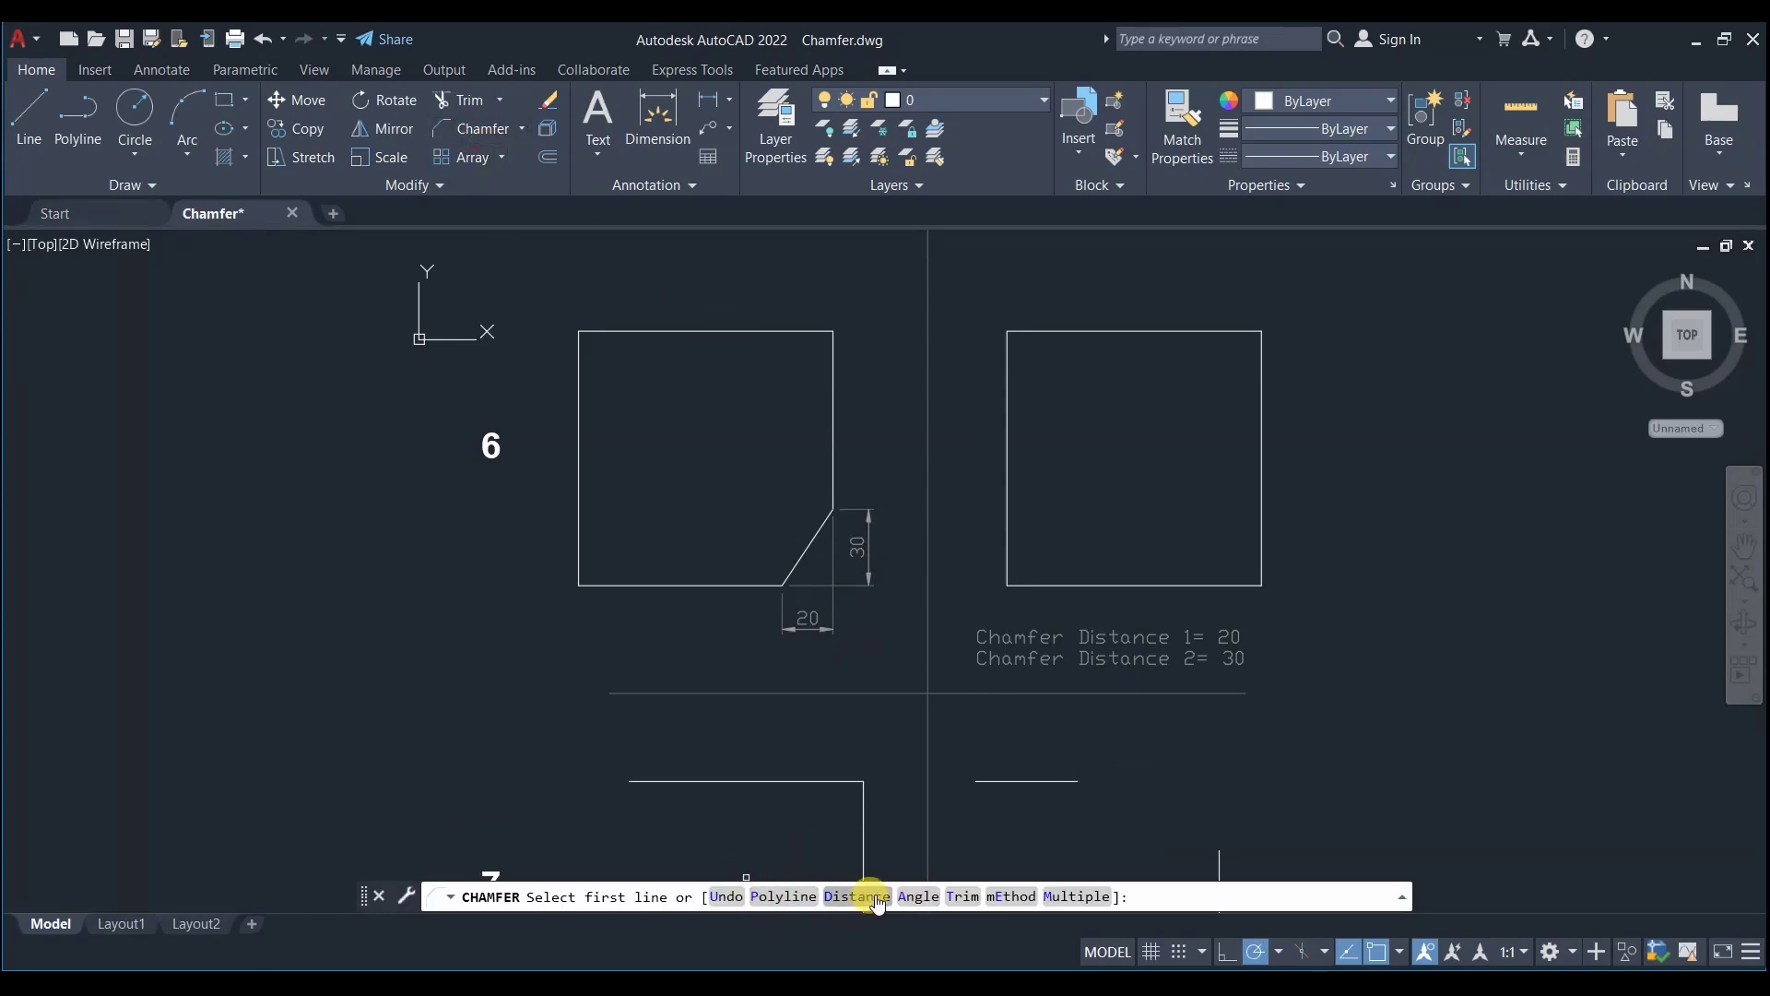
click(964, 896)
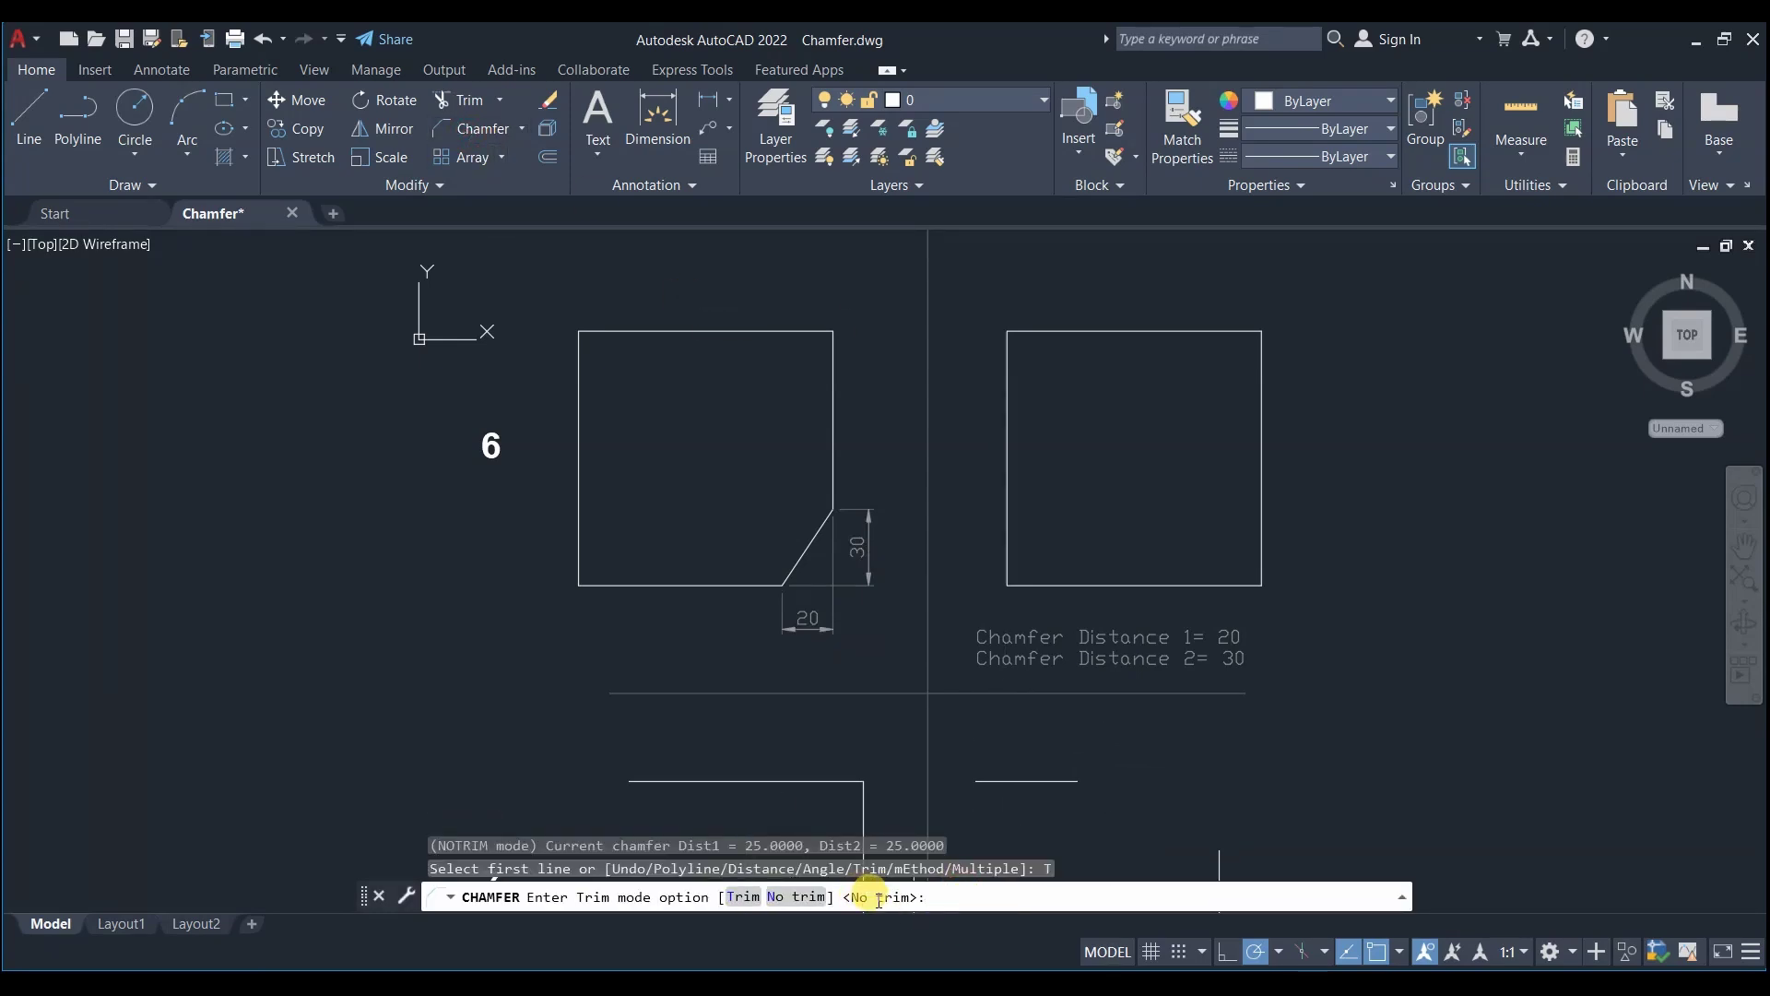
key(Down)
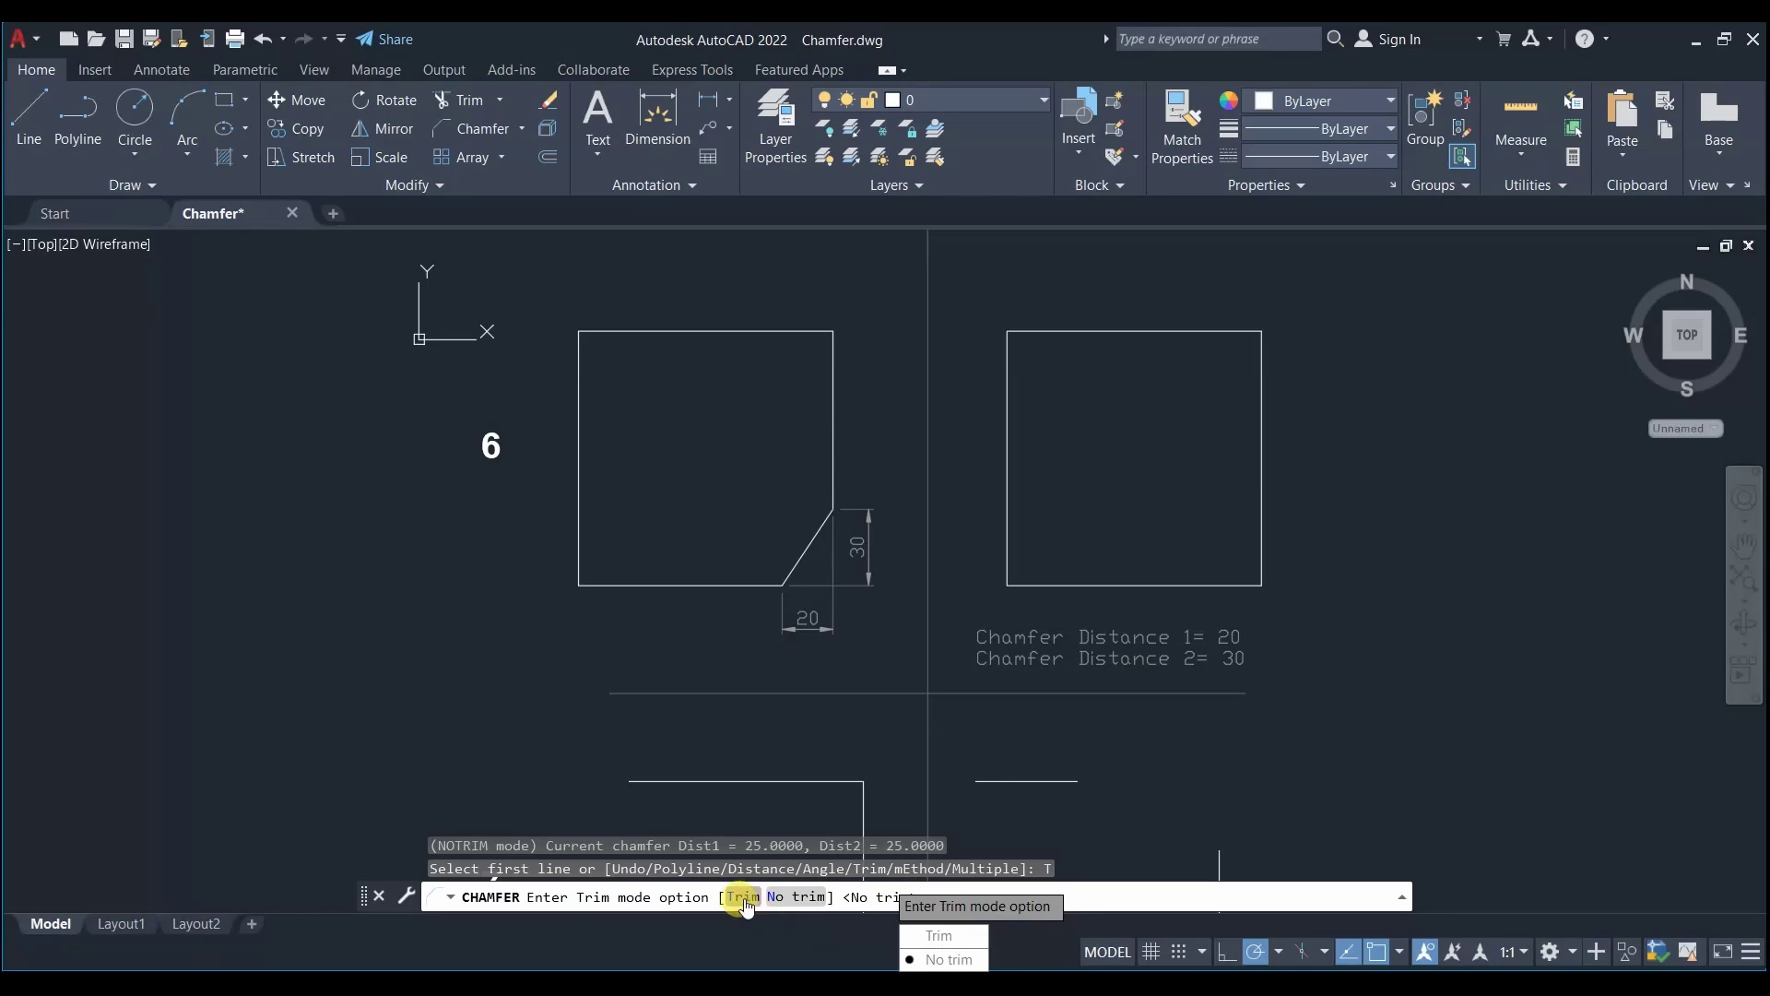
click(743, 896)
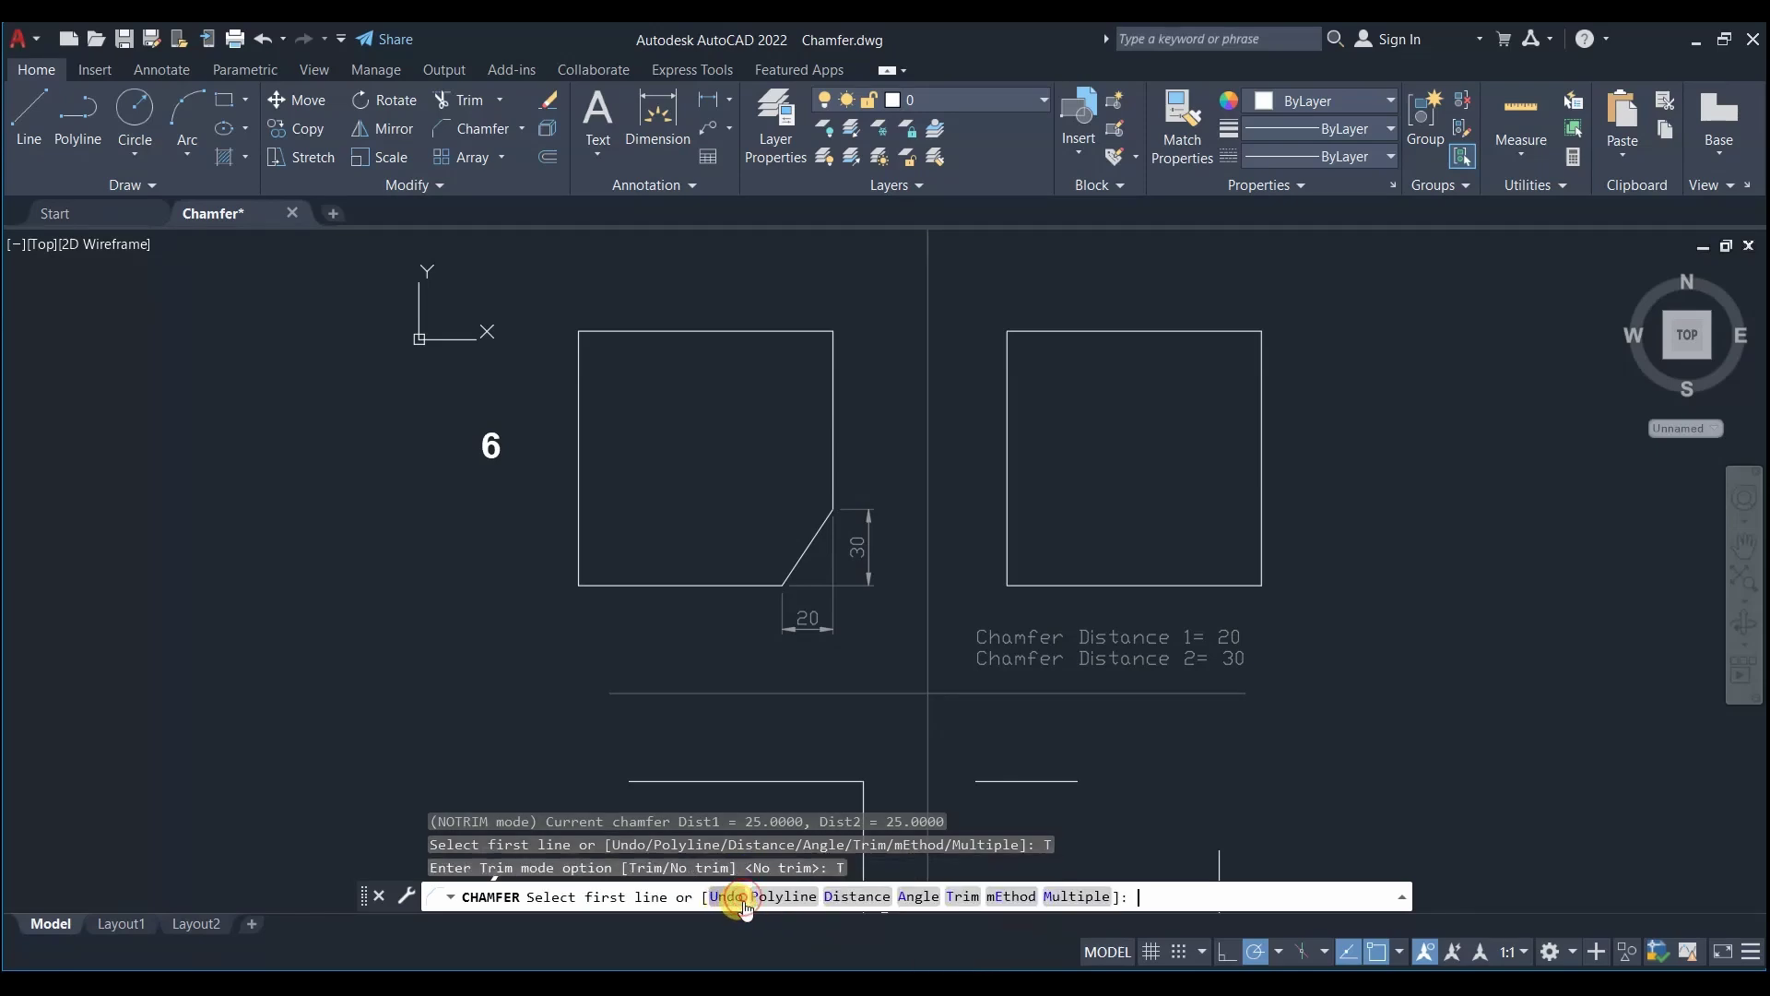
click(855, 896)
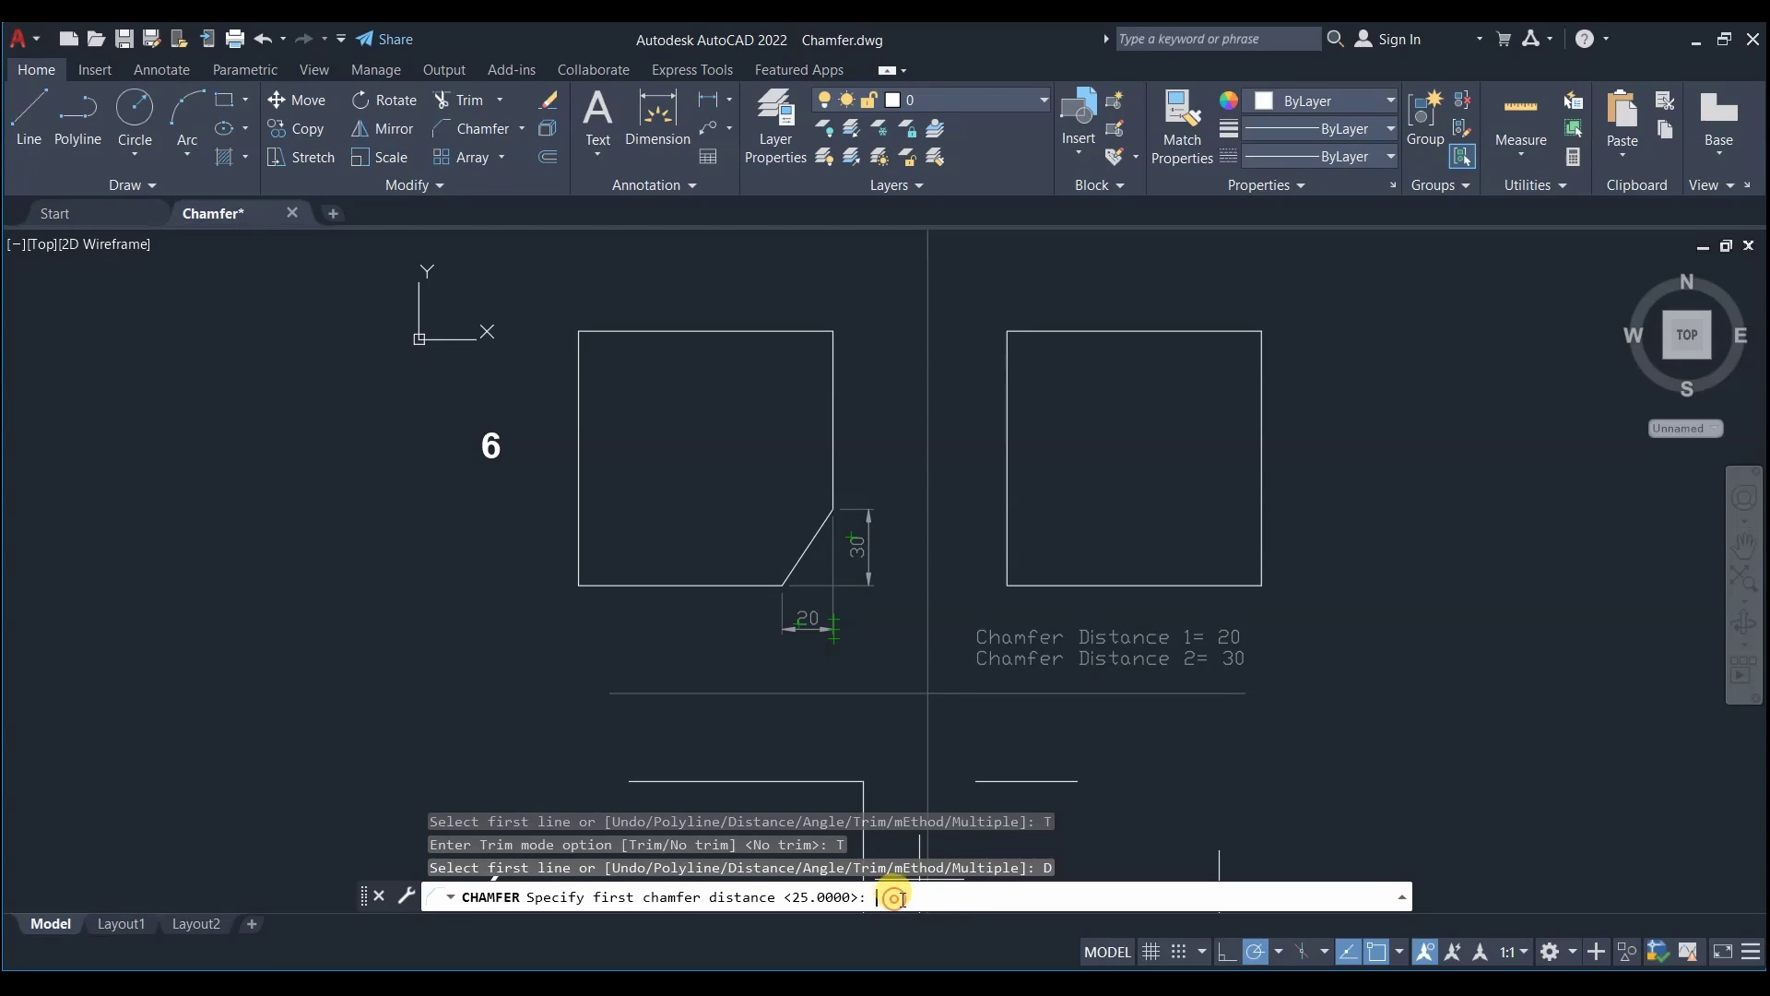
key(Return)
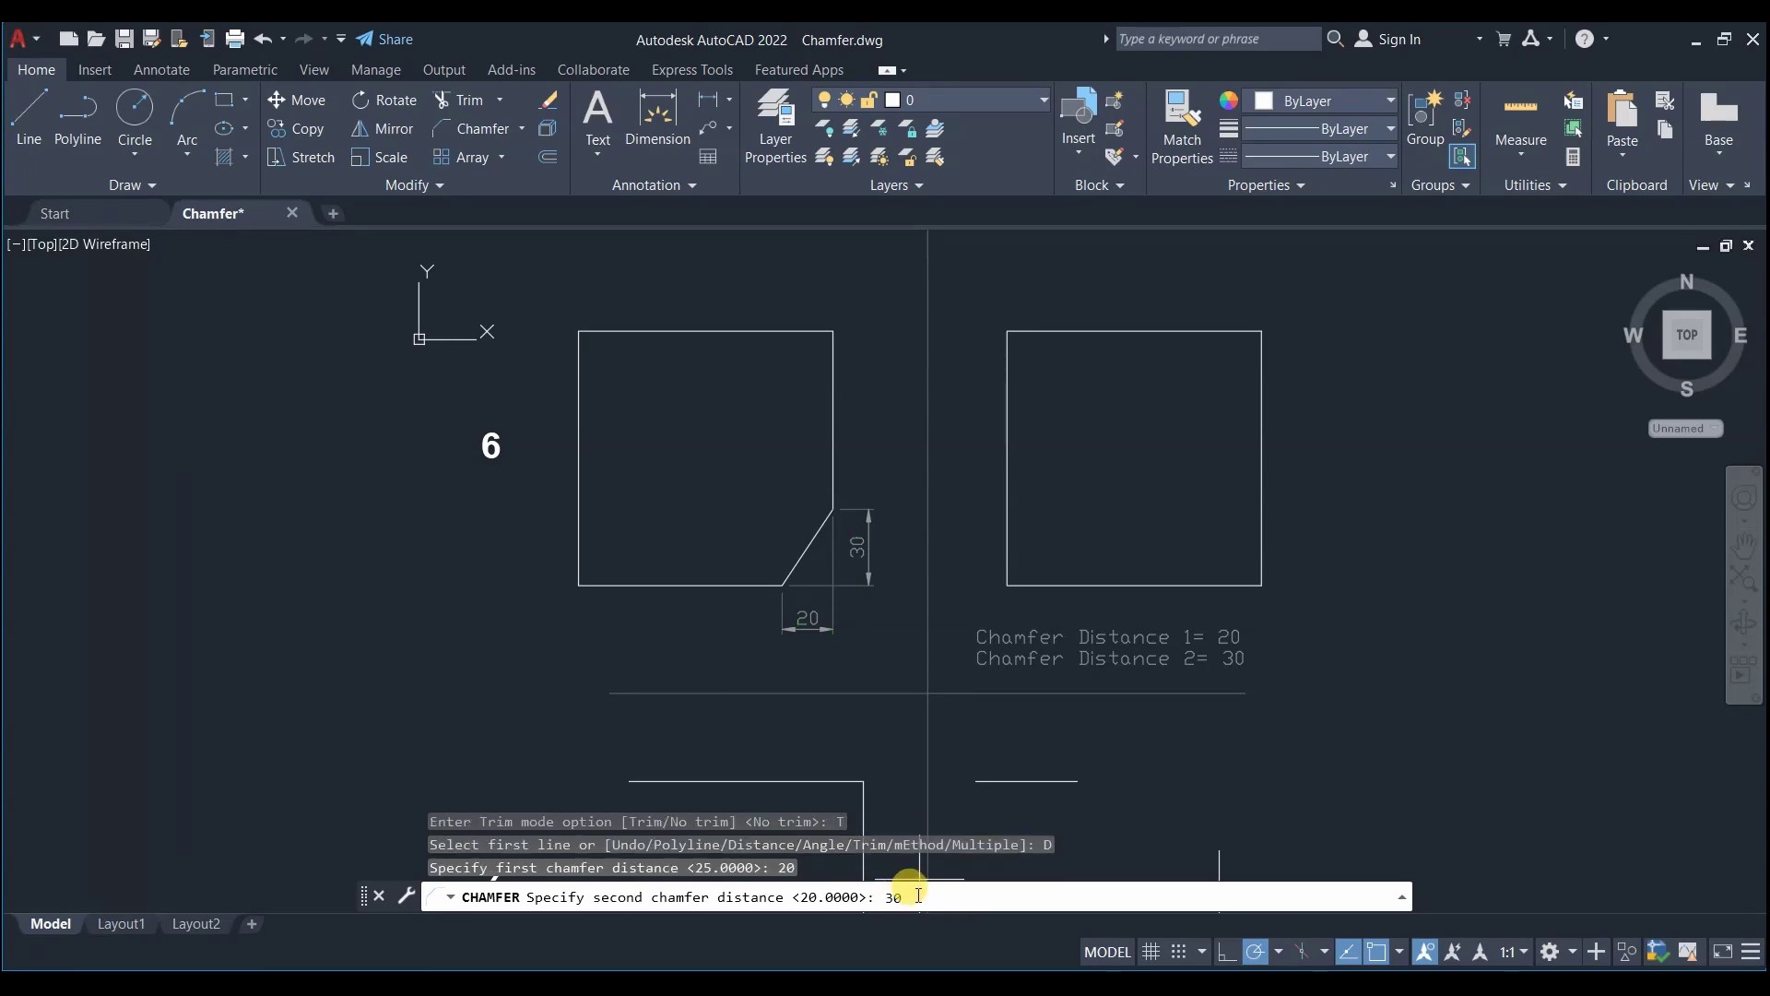
key(Return)
click(1211, 583)
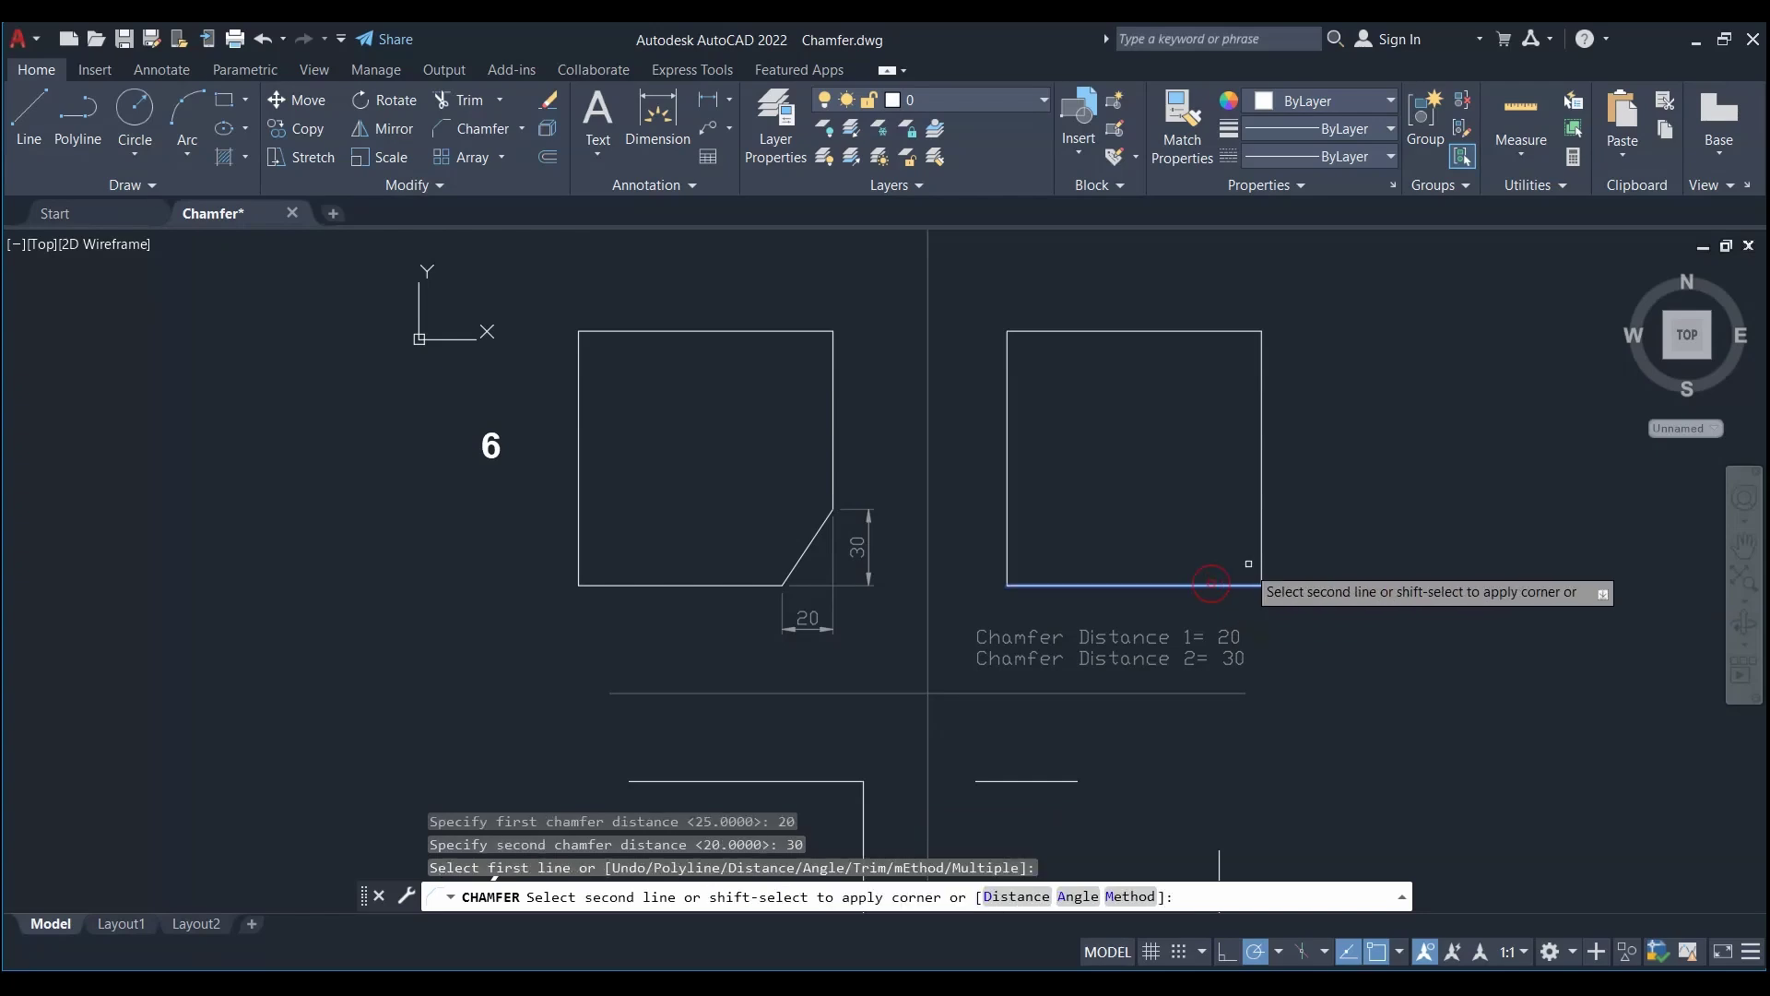
click(1261, 553)
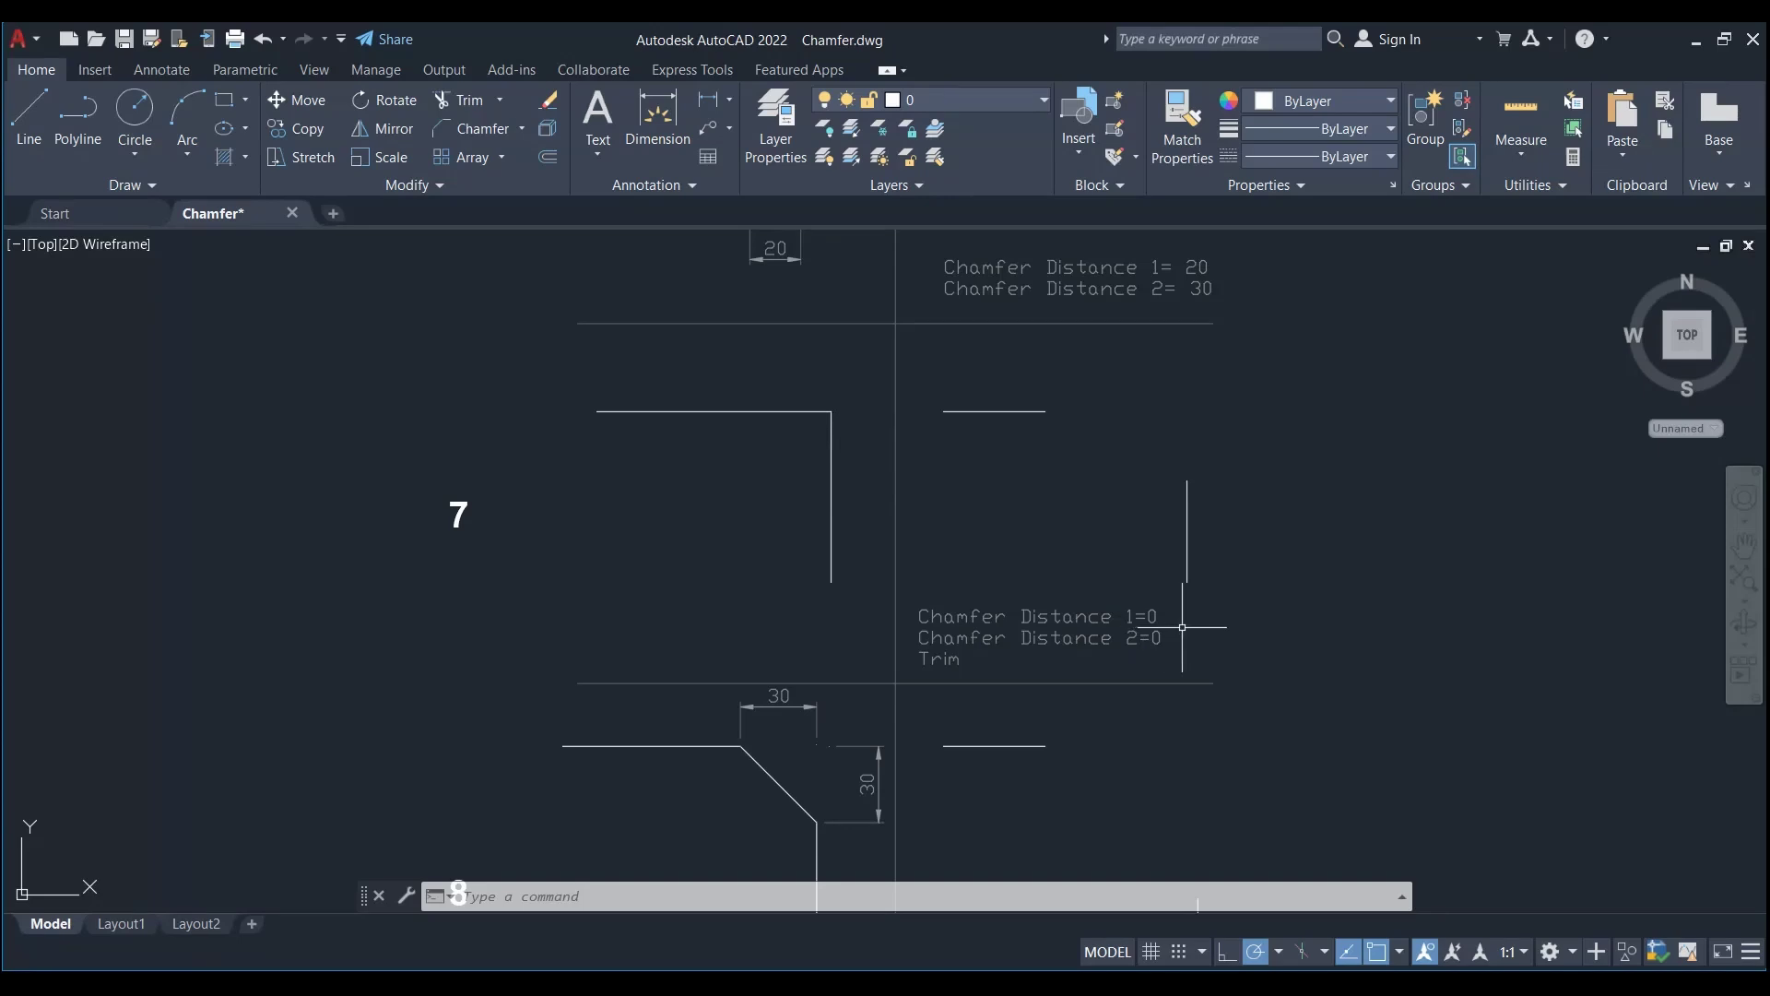
Join task 7's separate horizontal and vertical lines into a sharp corner by chamfering with both distances 0 in Trim mode
key(Return)
click(849, 895)
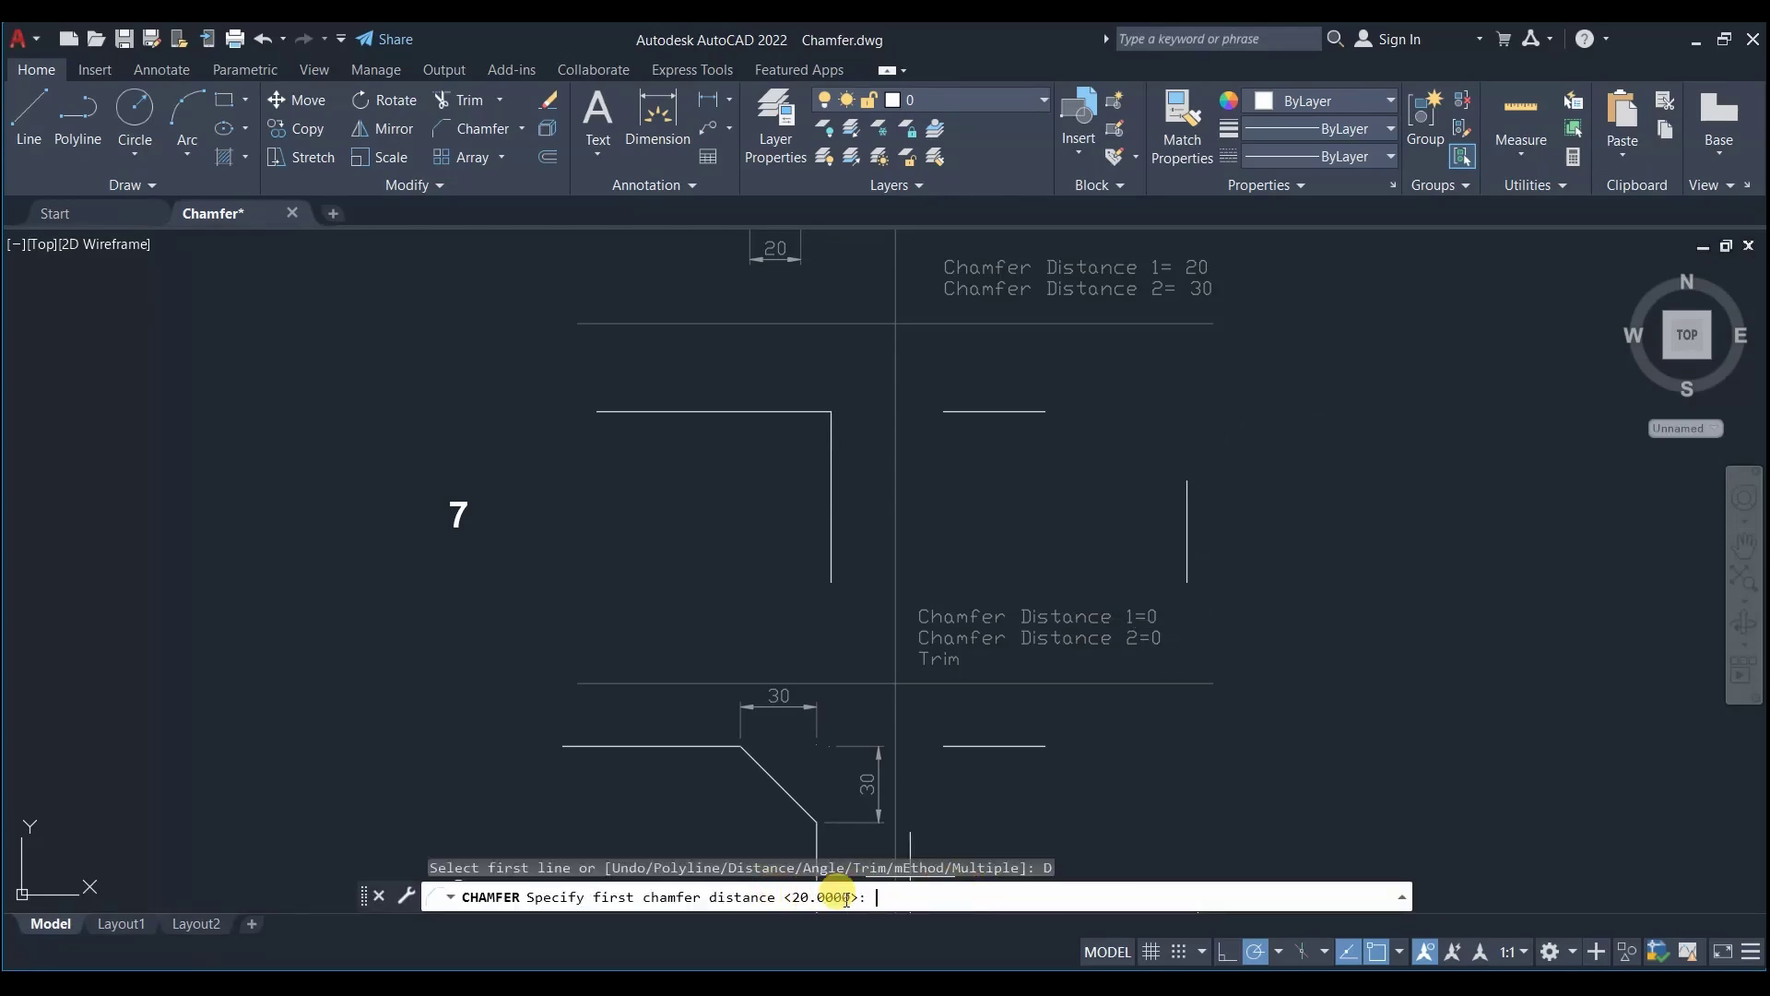
key(Return)
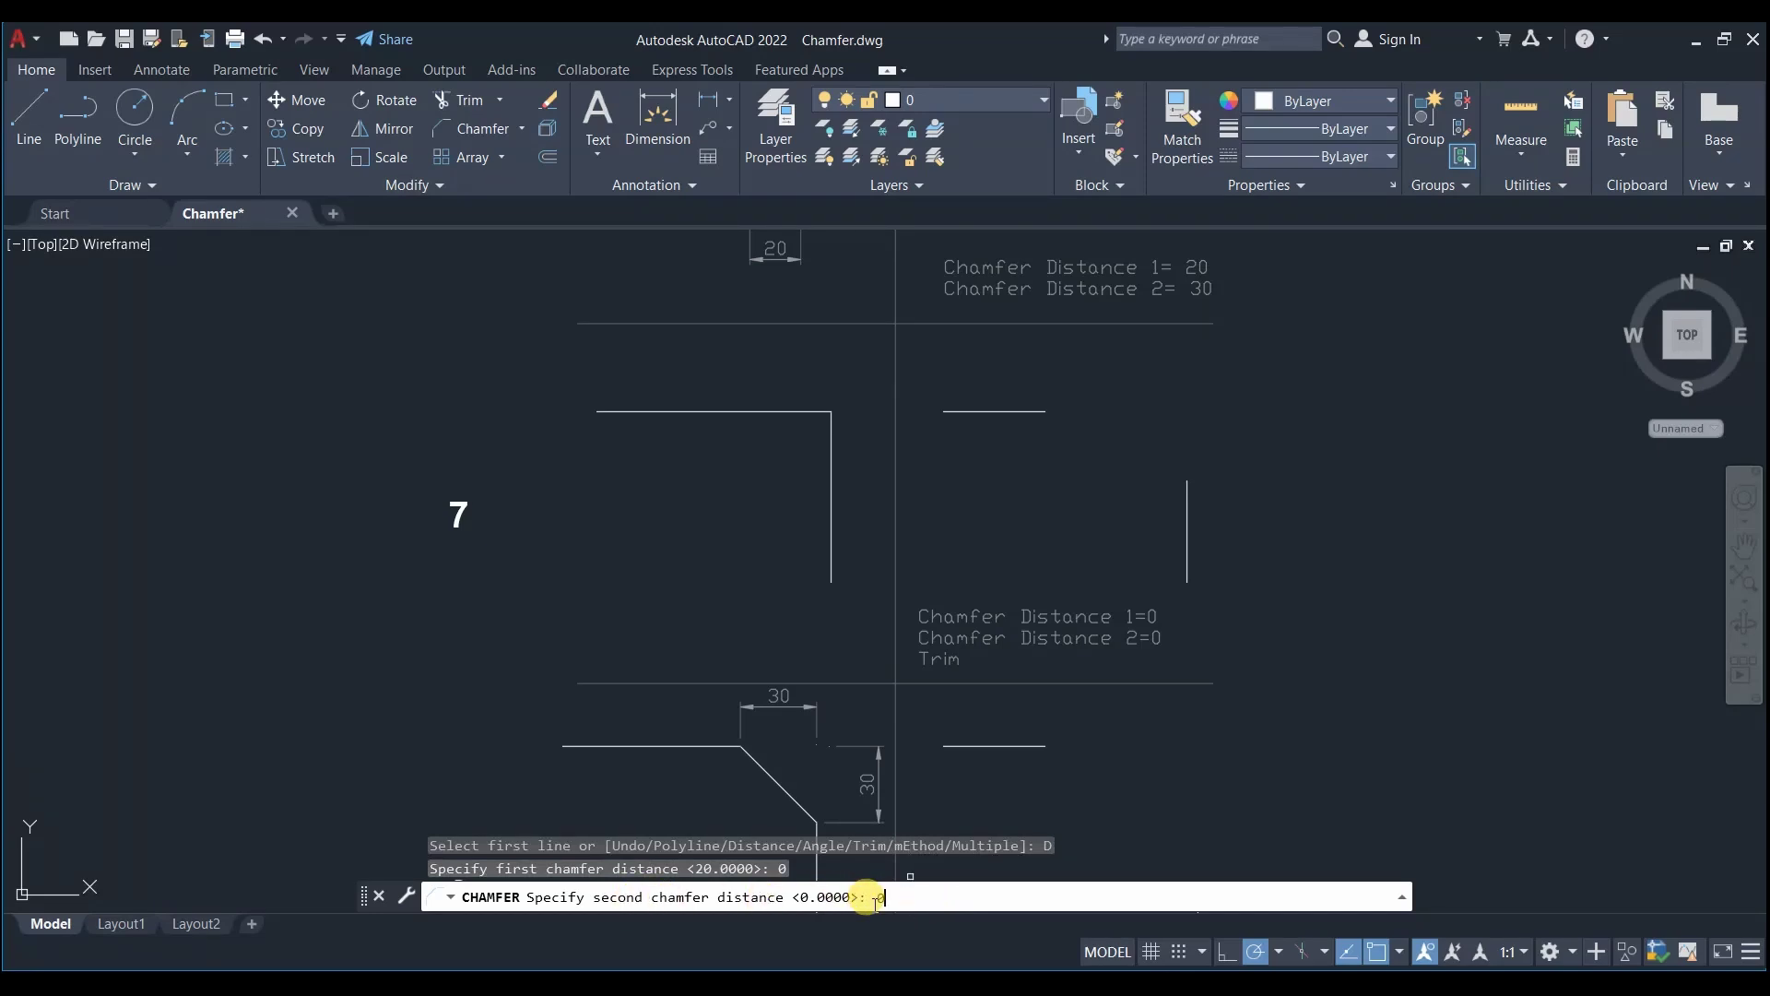
key(Return)
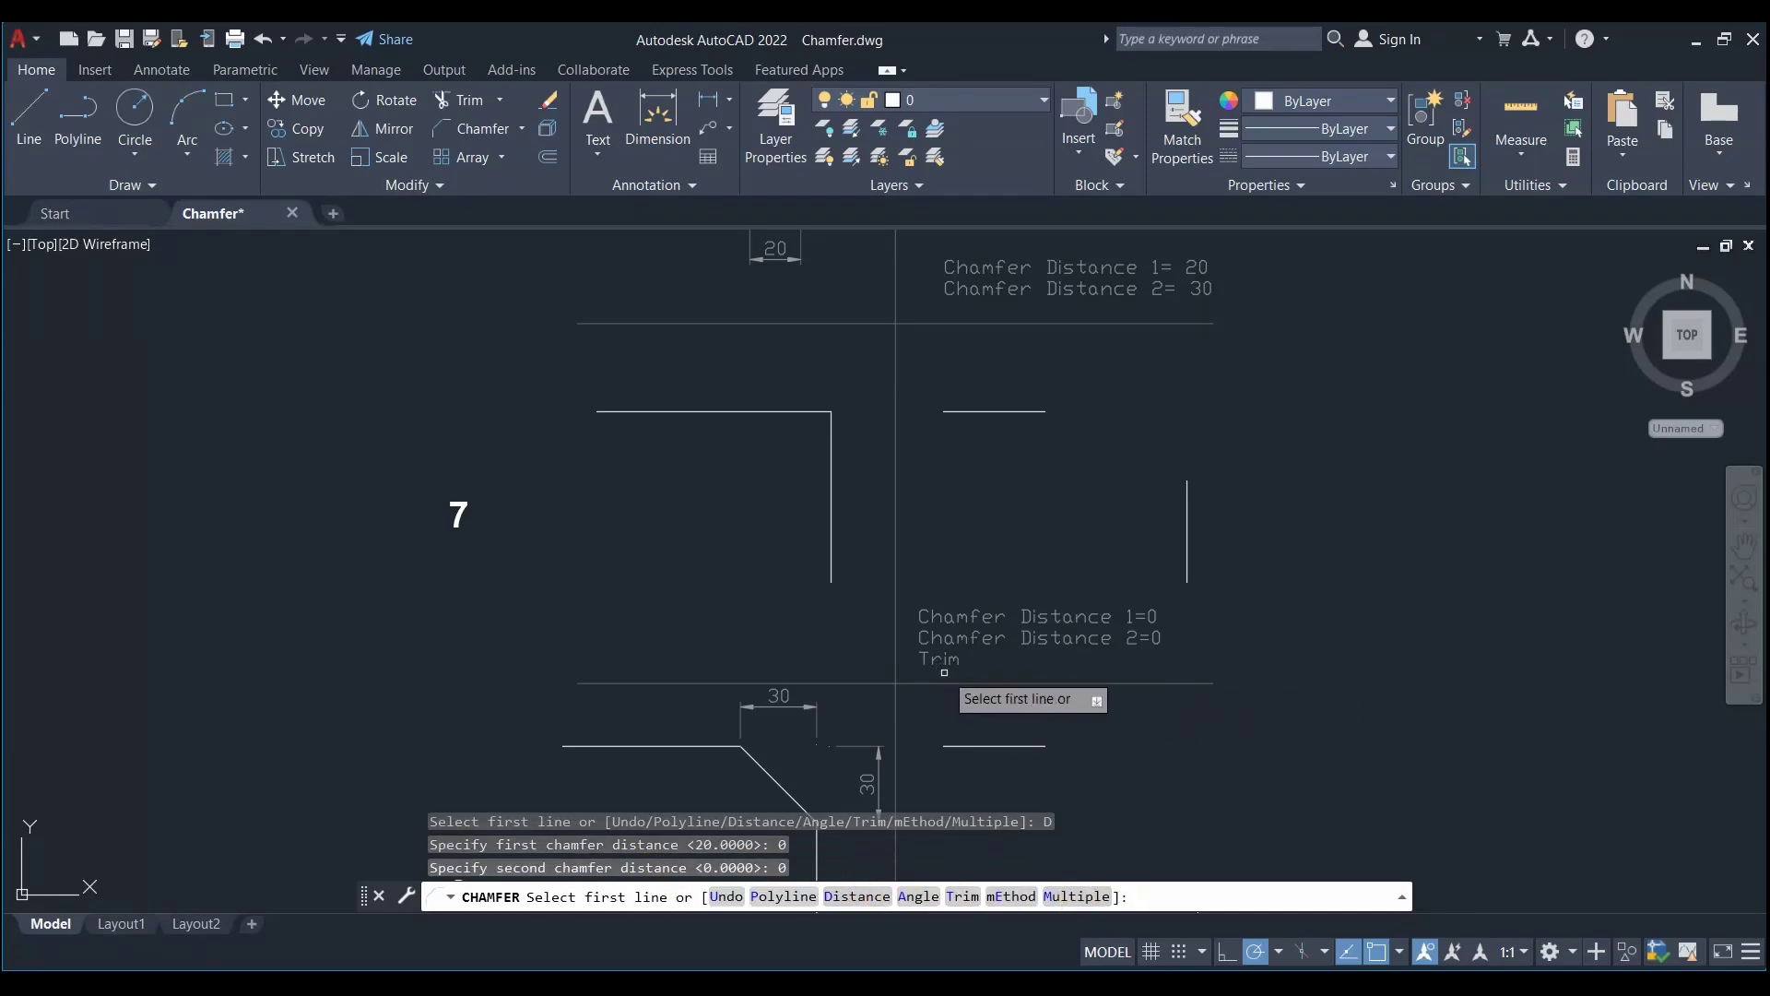
click(956, 896)
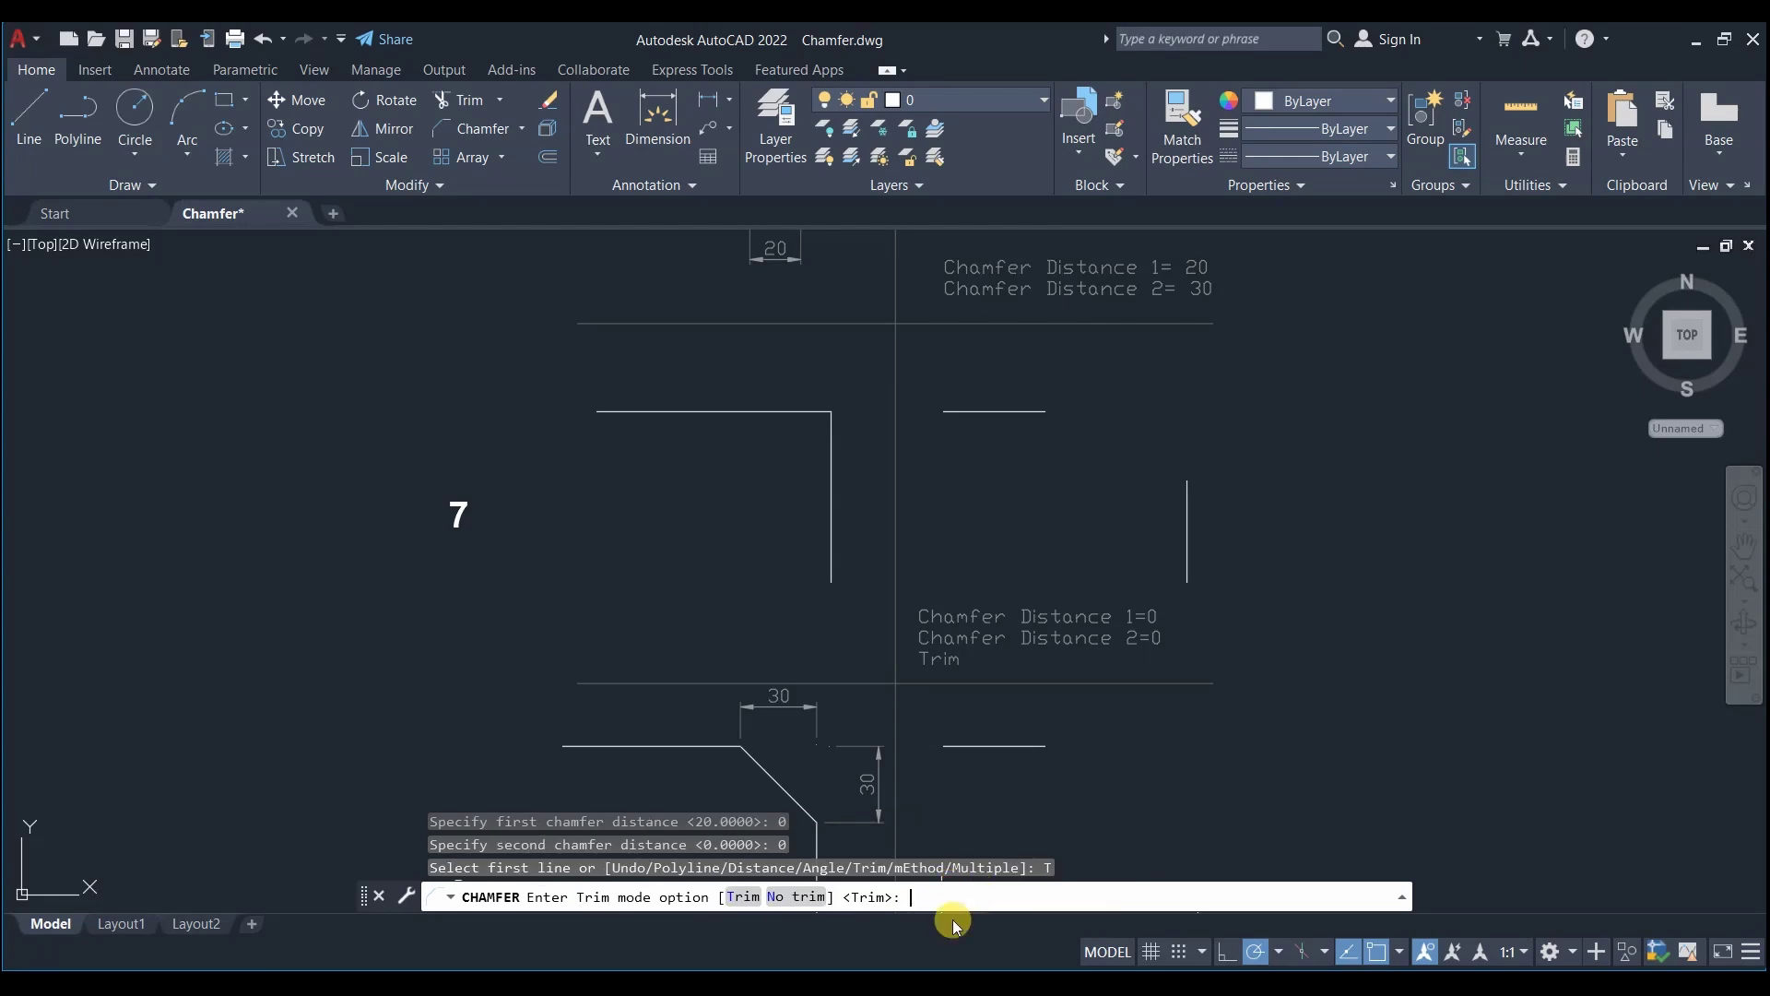
click(744, 899)
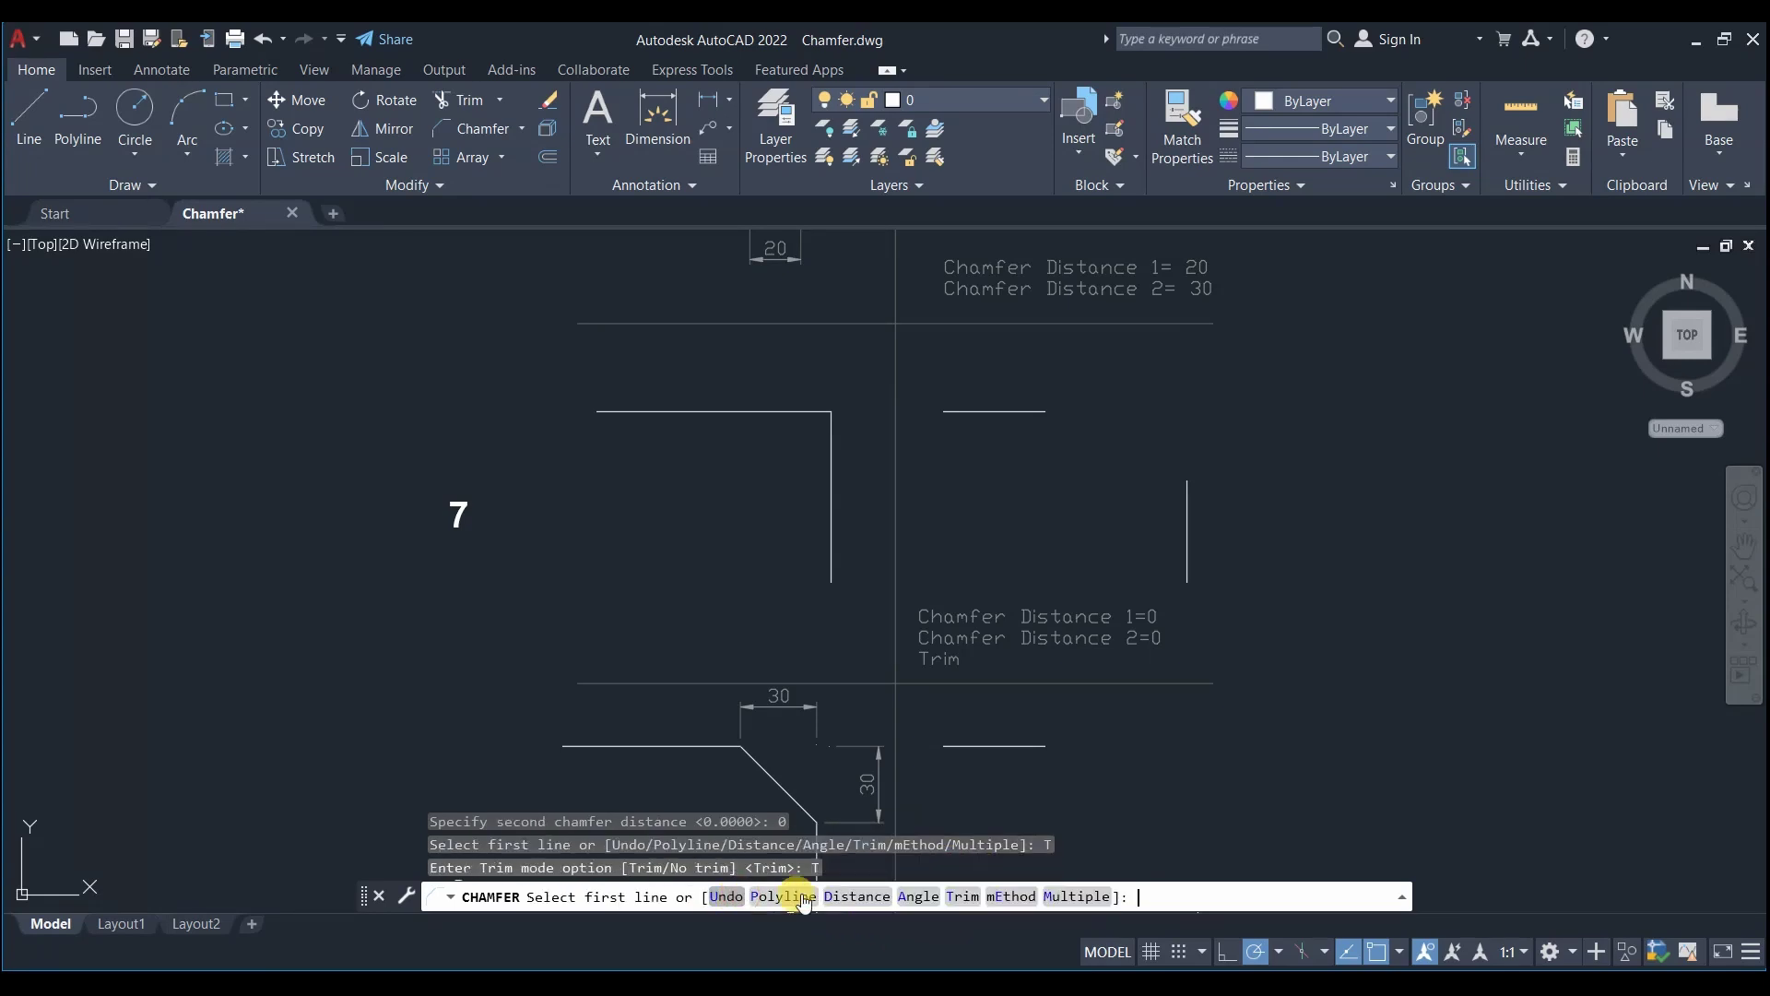
click(1014, 411)
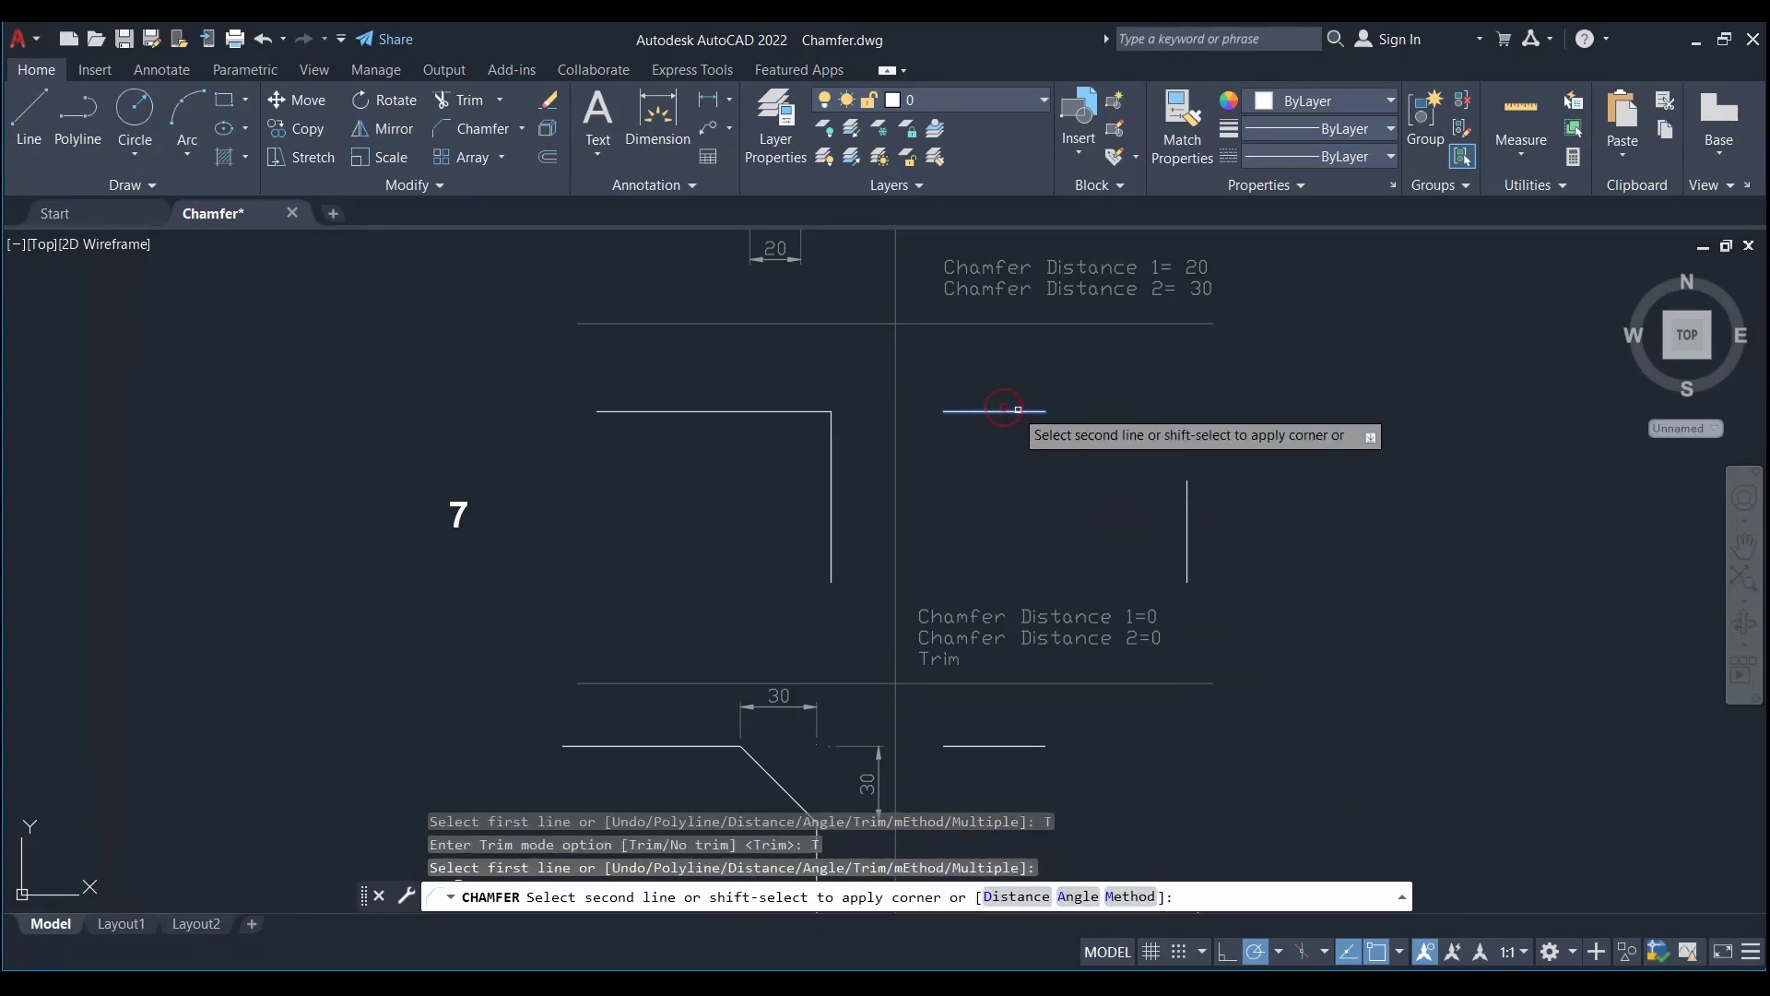
click(1182, 510)
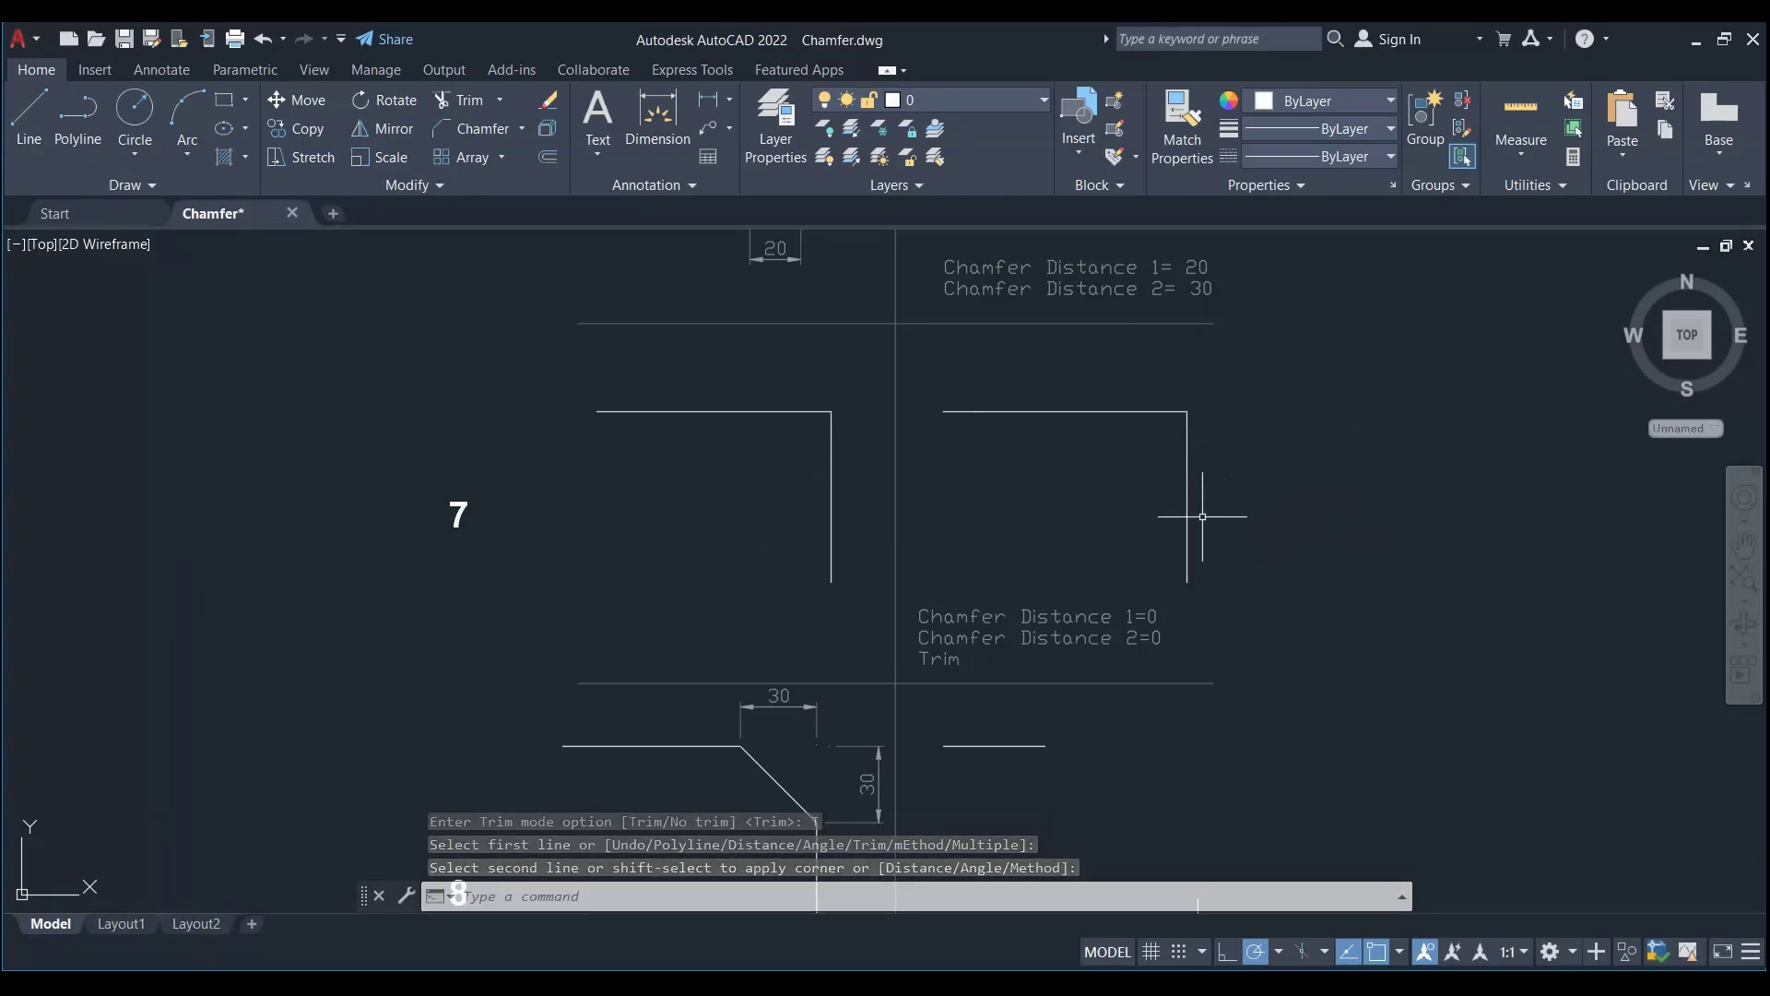
Chamfer task 8's separate horizontal and vertical lines with both distances 30 in Trim mode
middle_drag(1258, 788, 1284, 478)
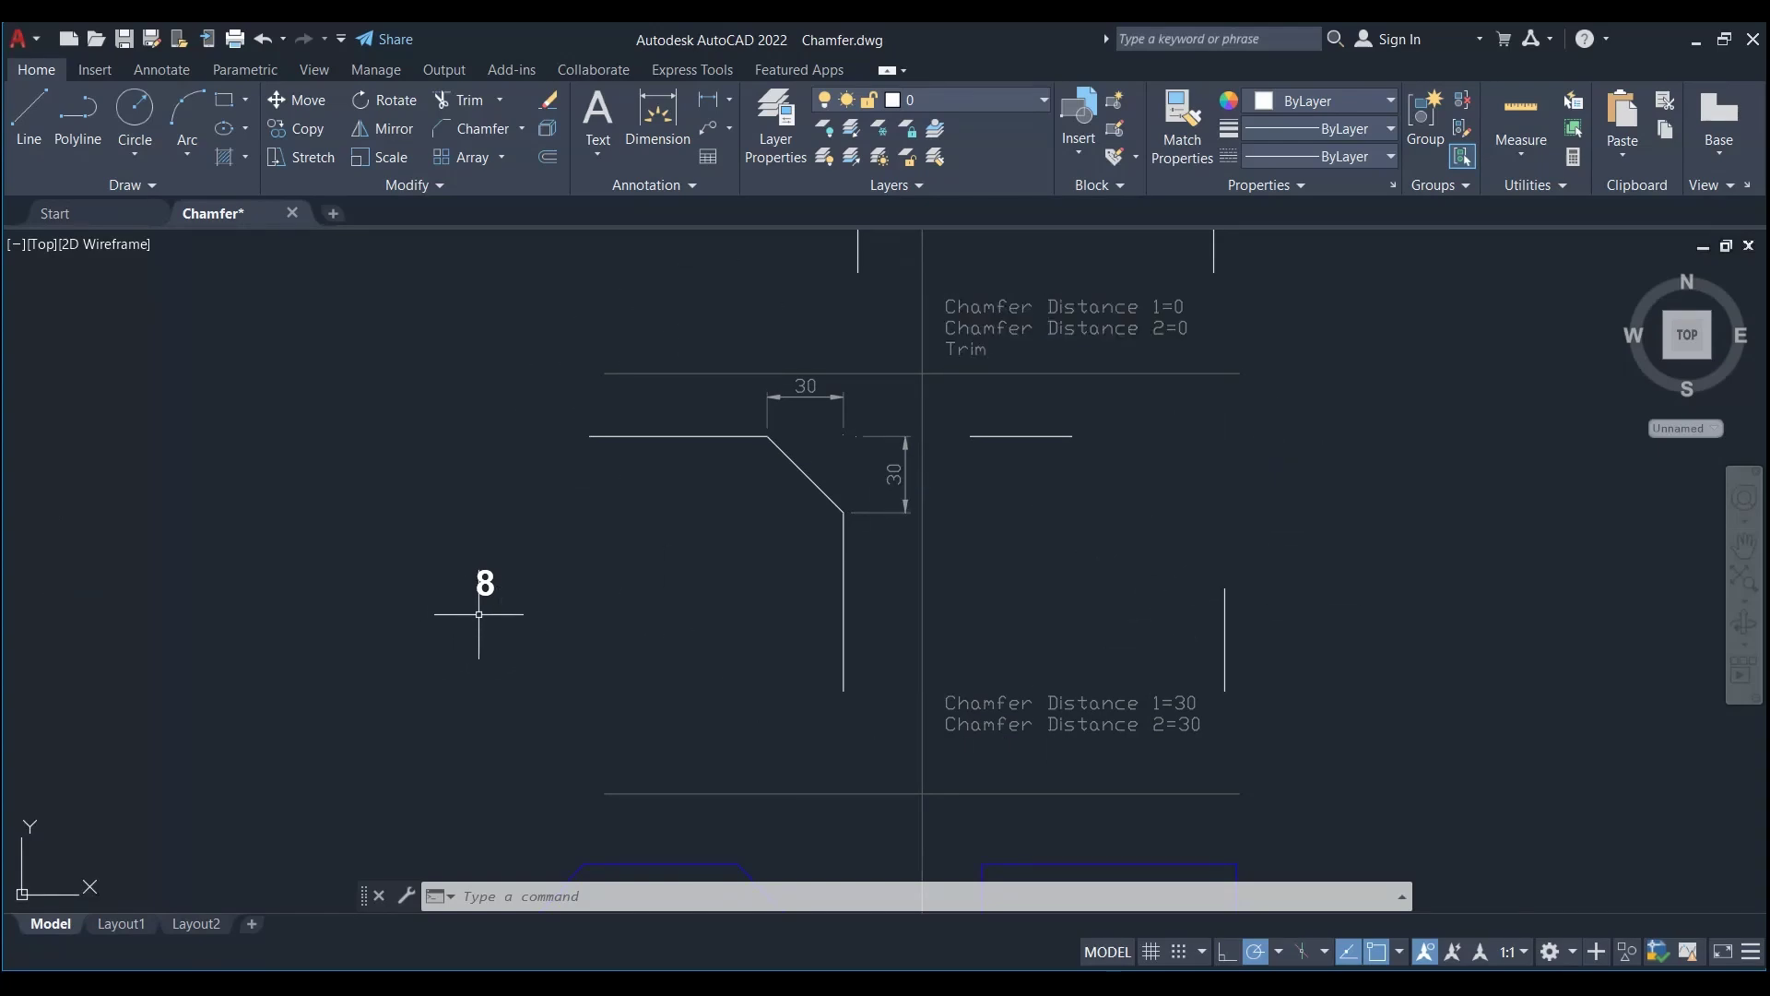
middle_drag(898, 490, 858, 536)
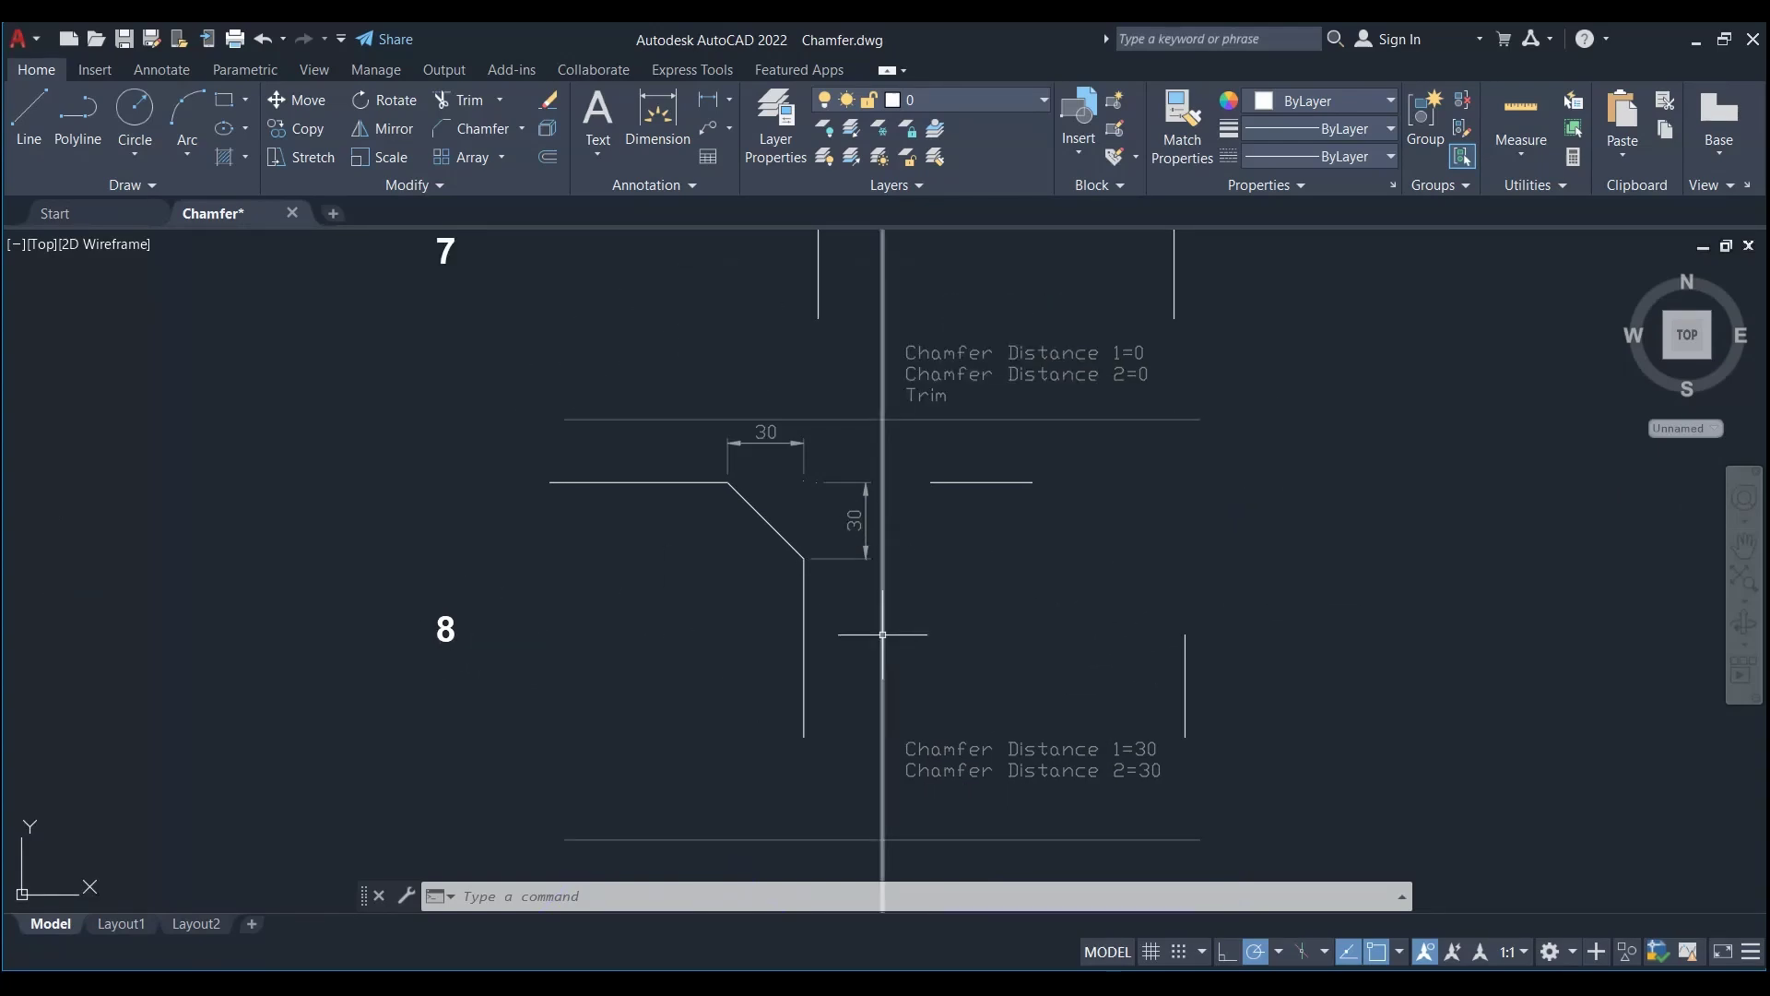
click(466, 128)
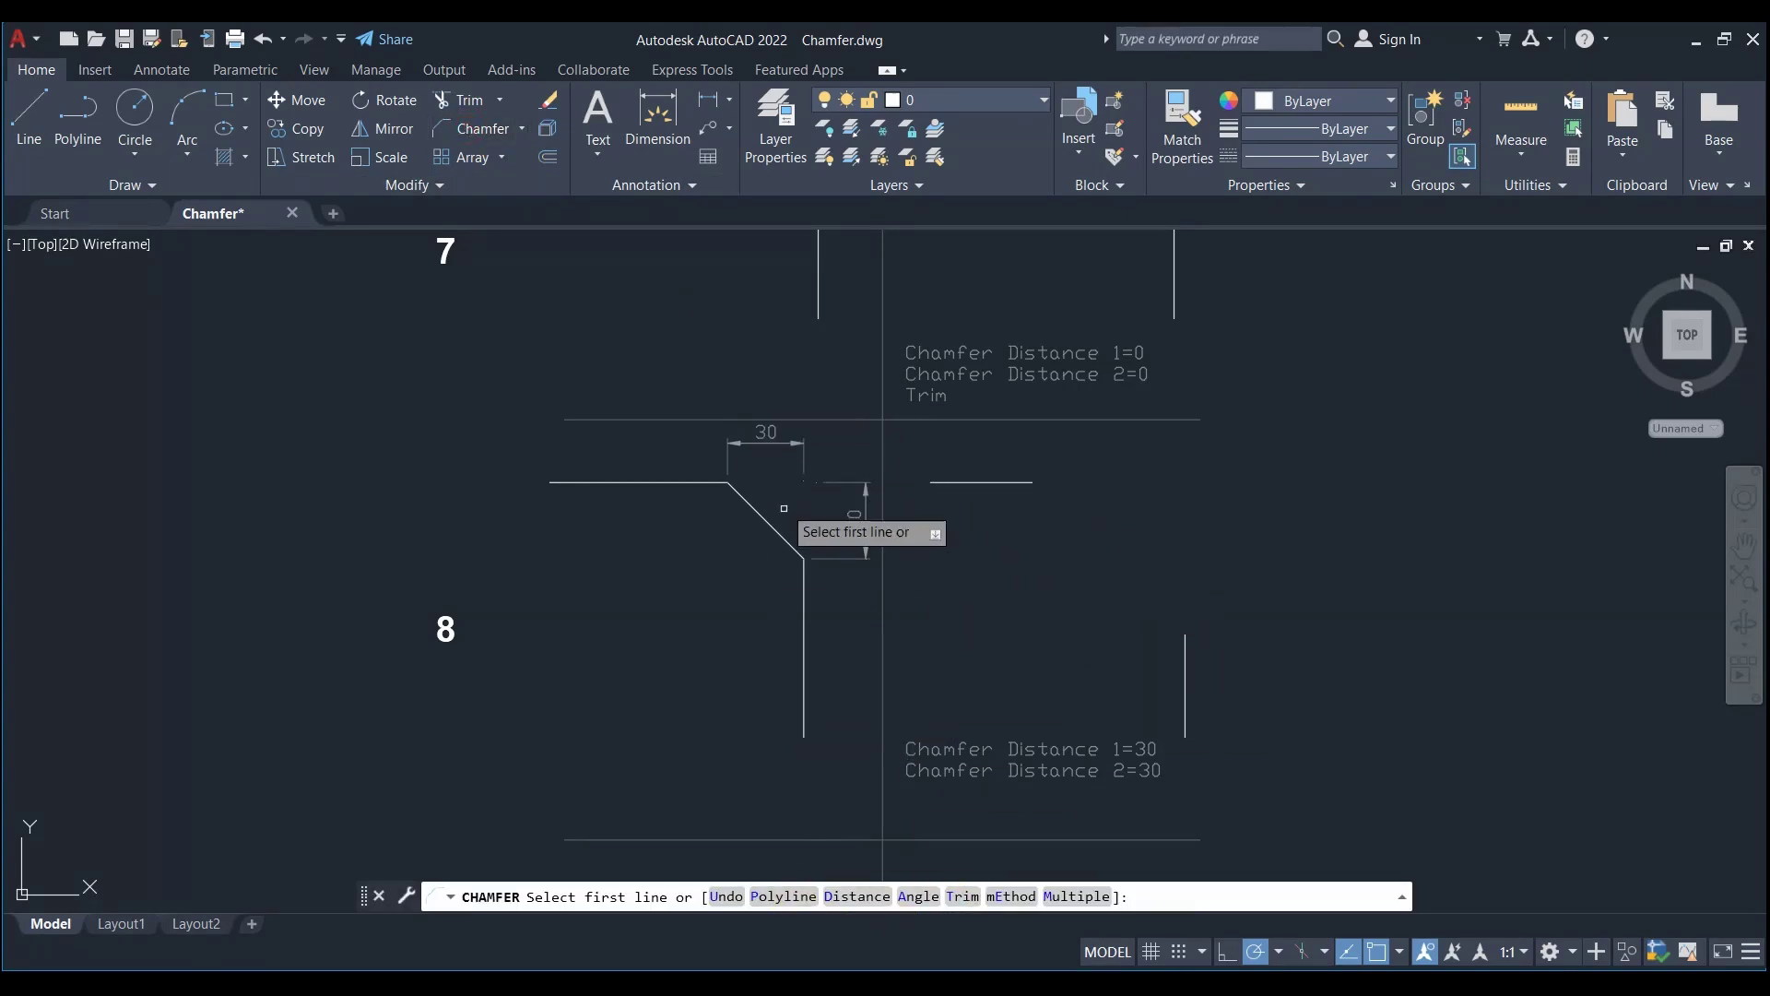
click(963, 898)
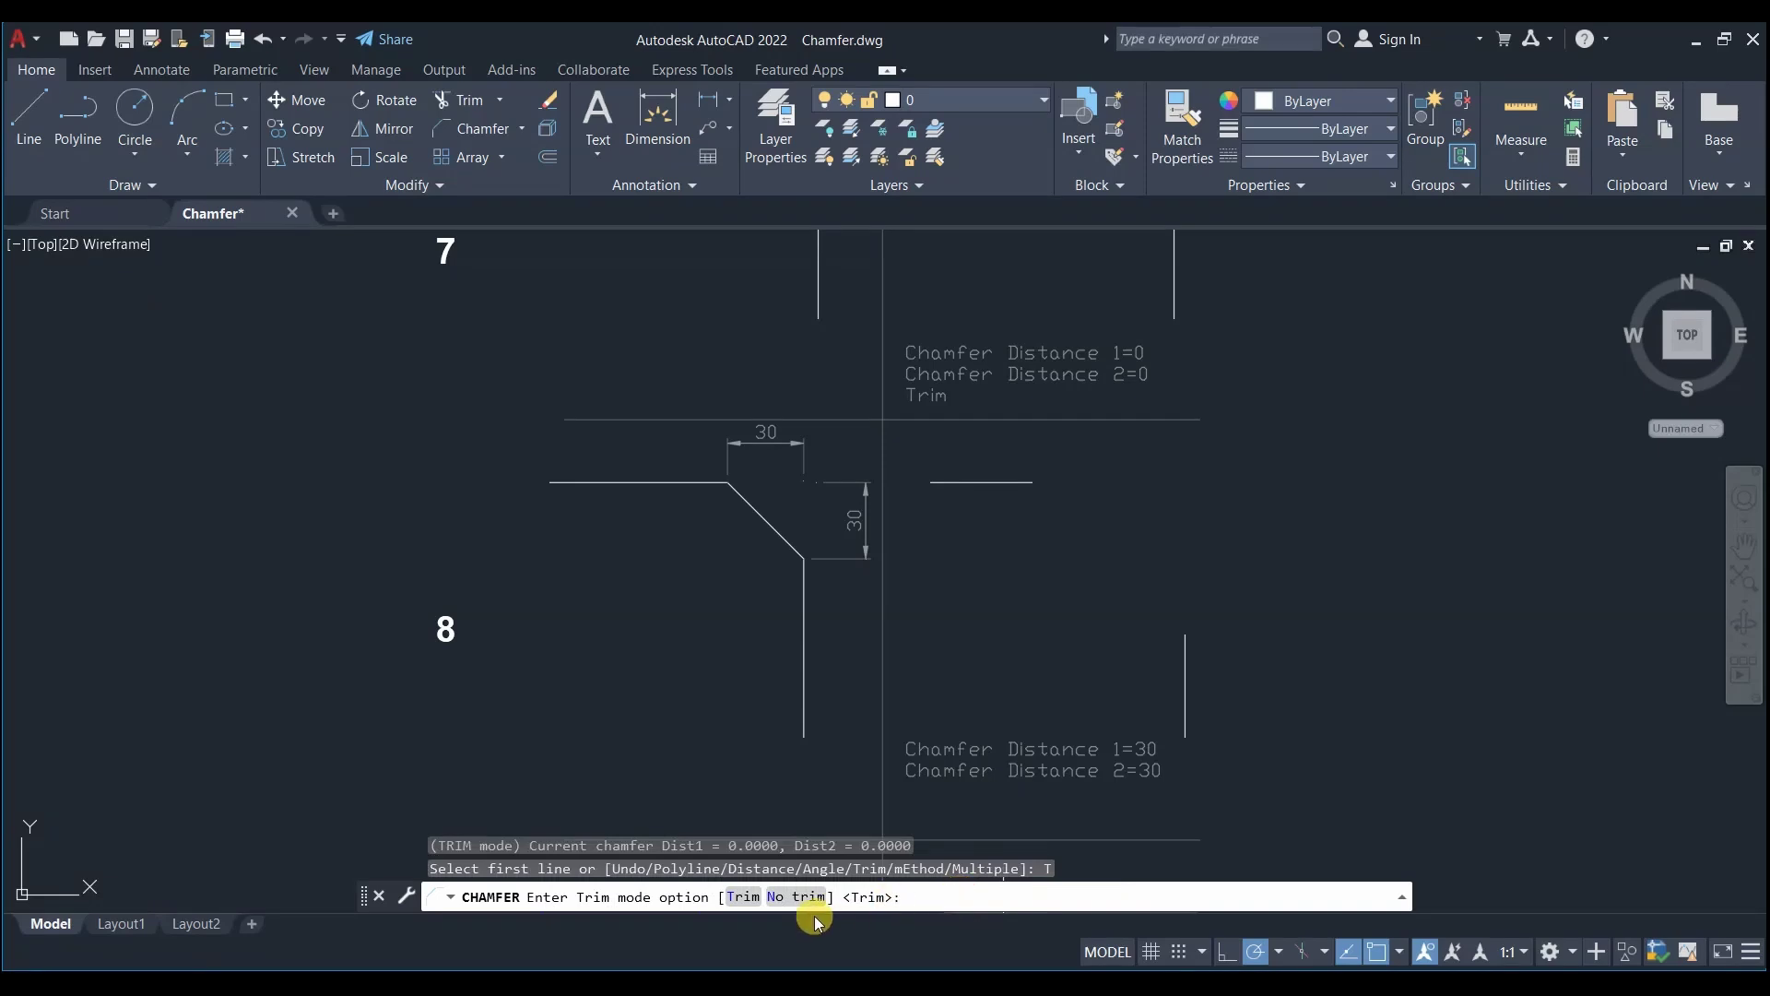
click(743, 897)
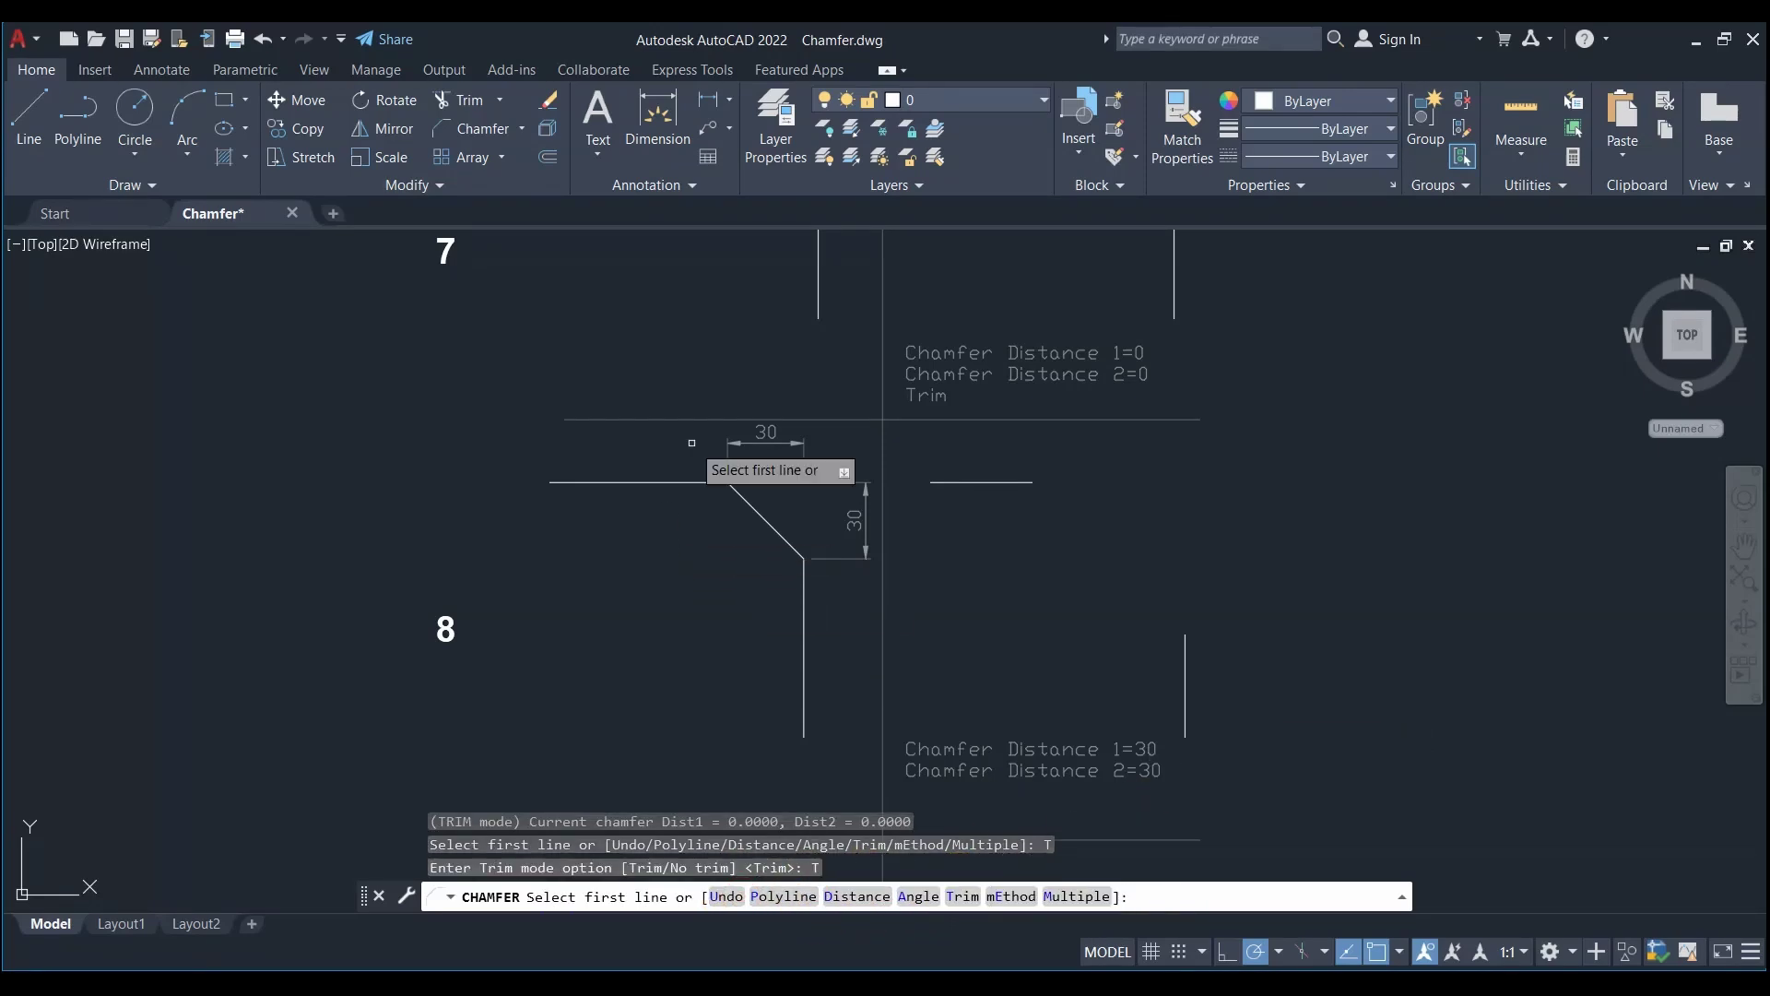
click(845, 898)
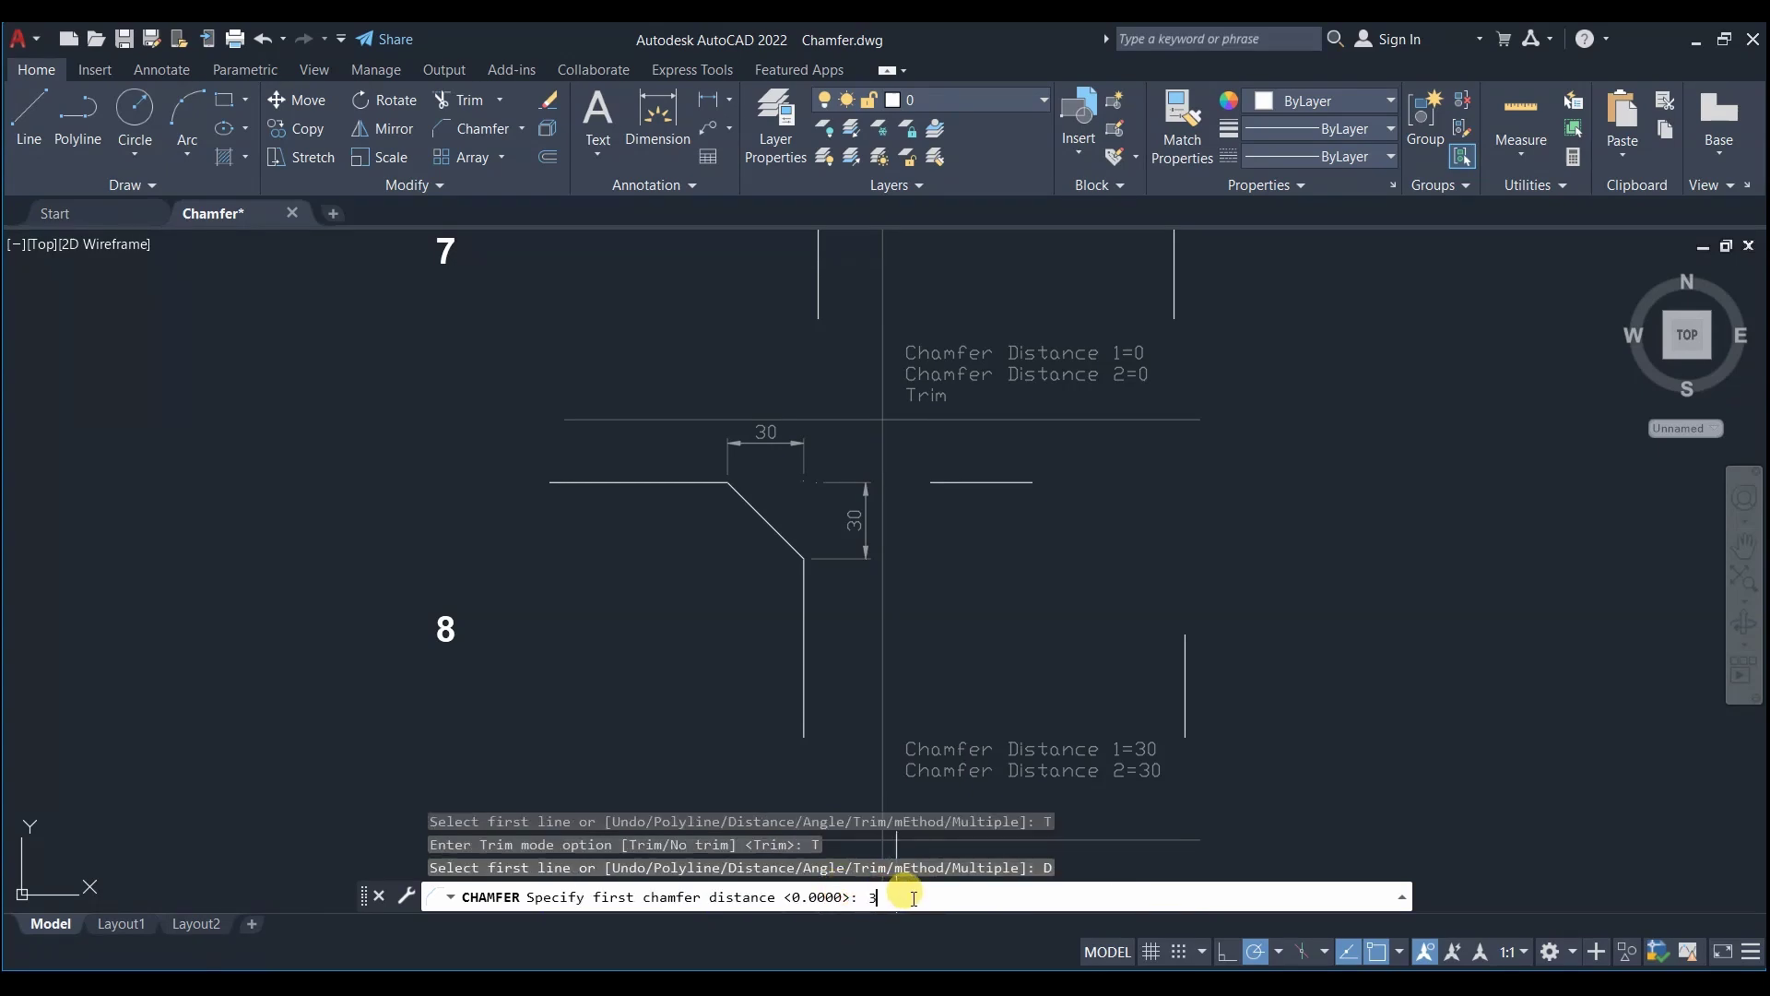
key(Return)
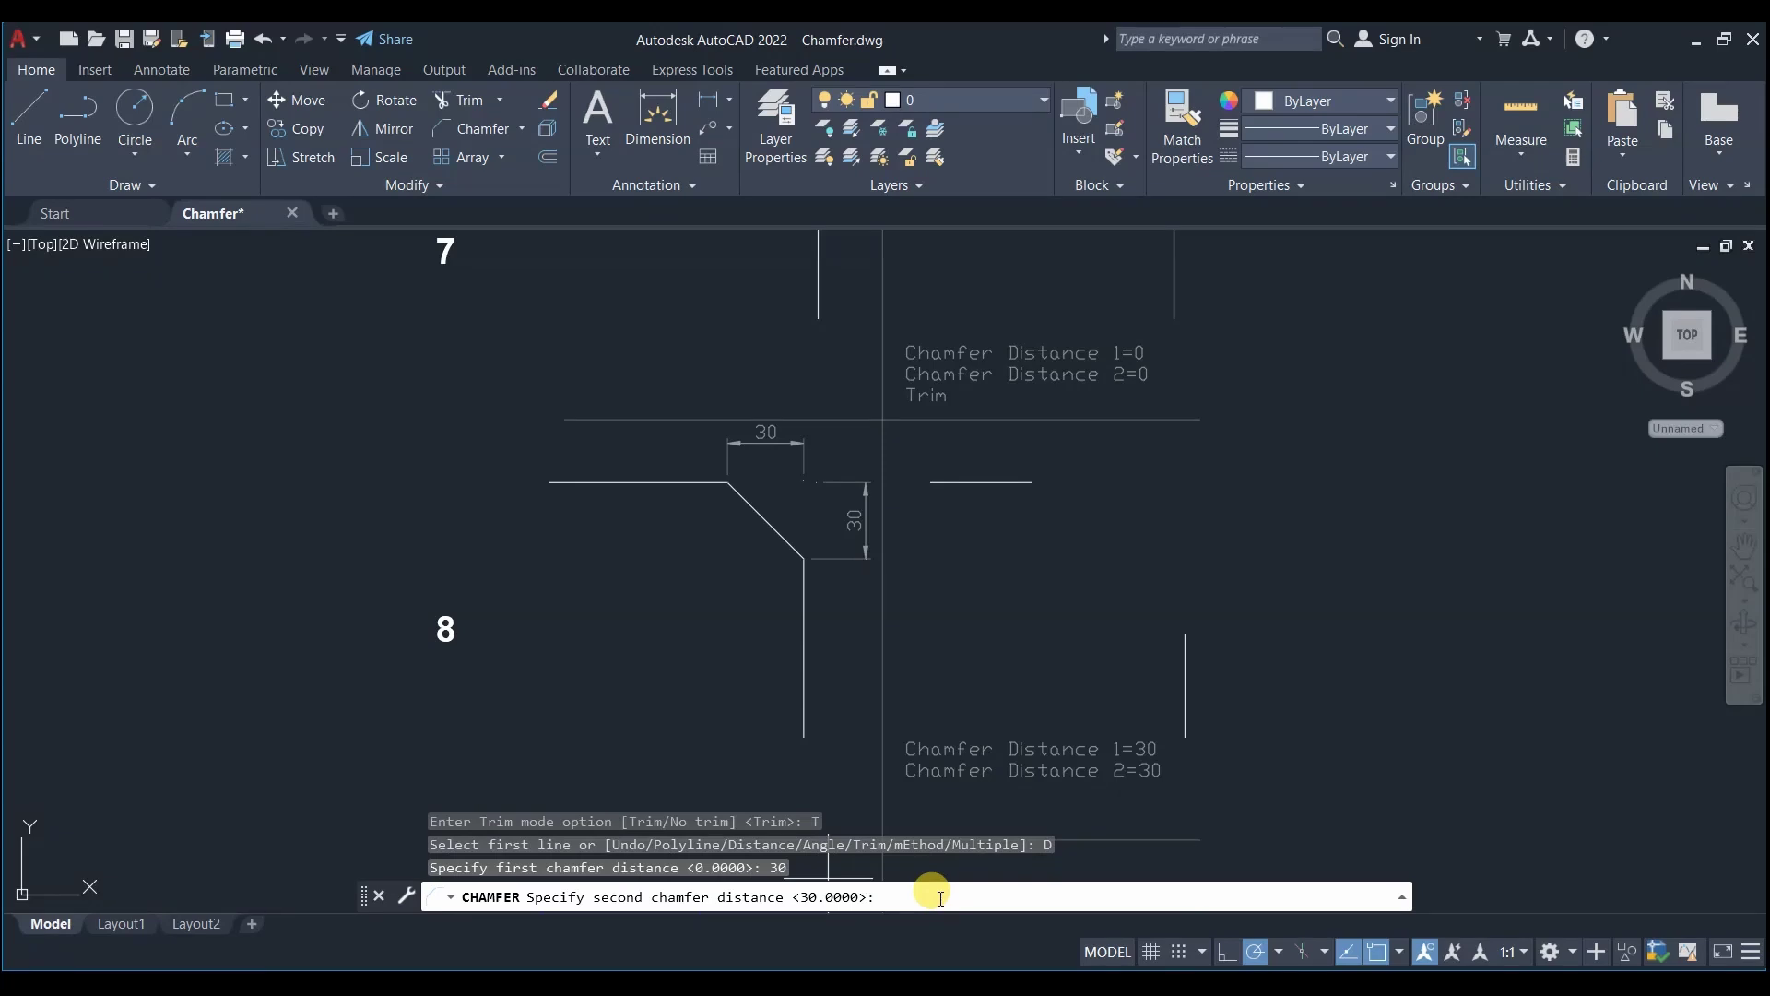
key(Return)
click(986, 481)
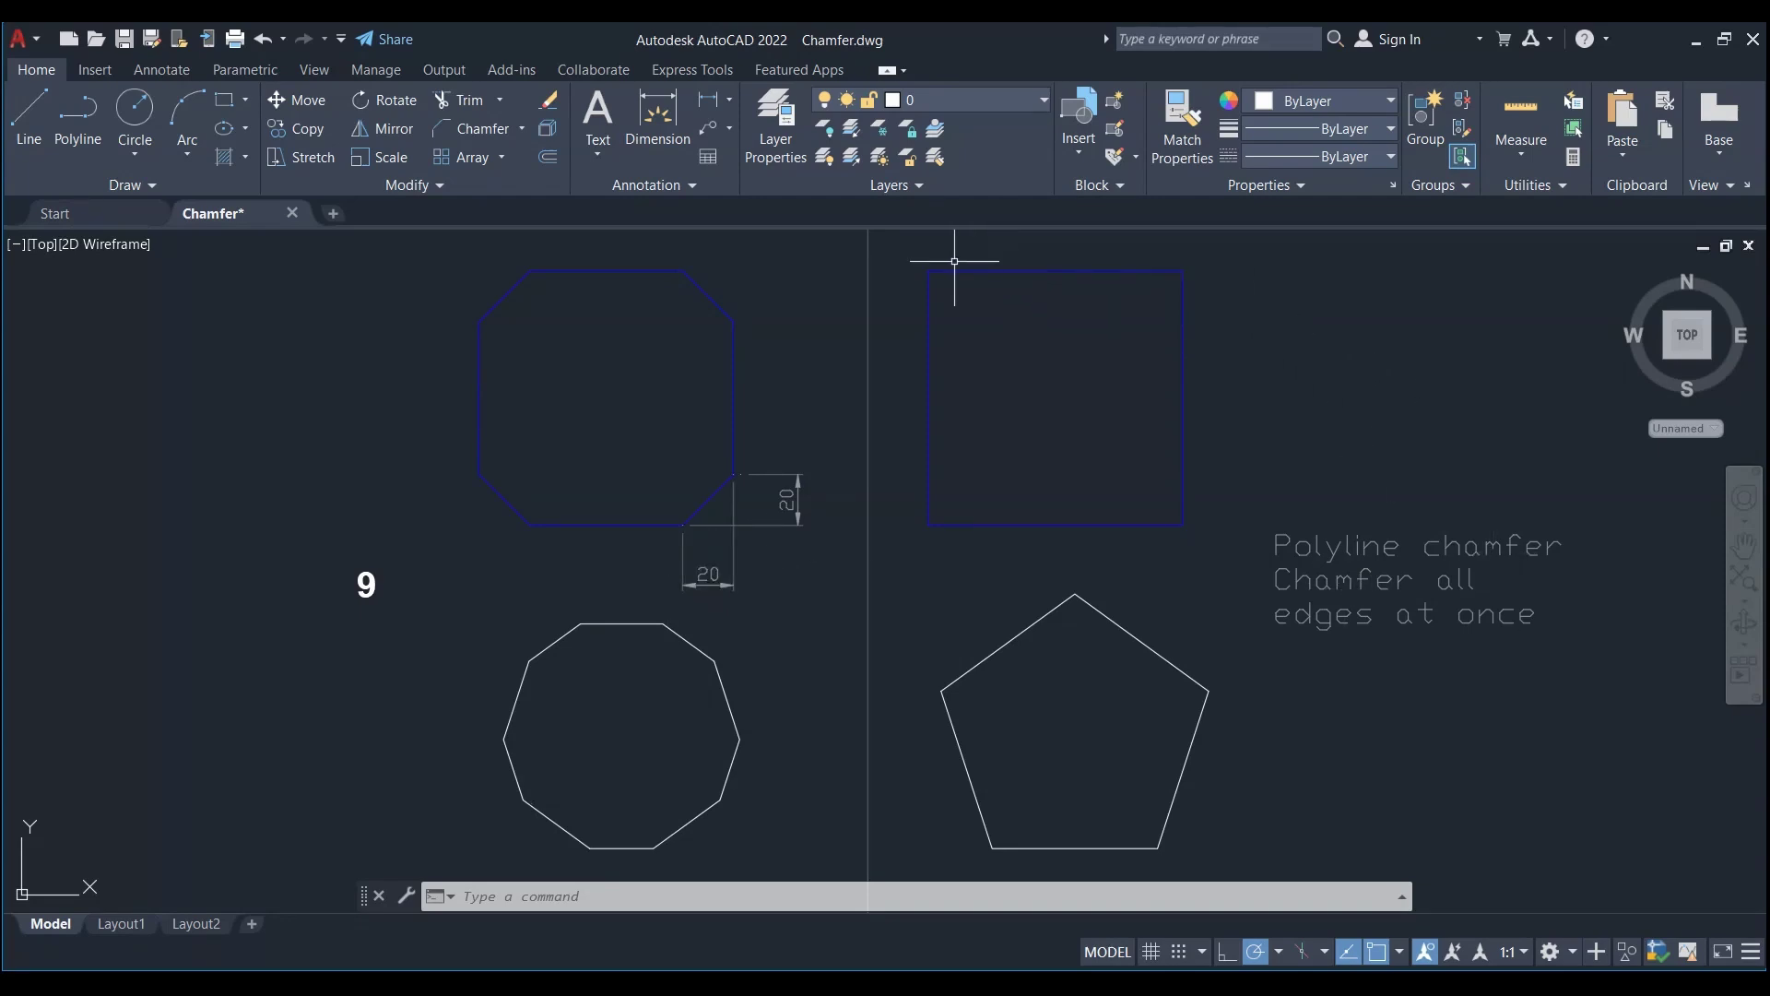
Chamfer all corners of task 9's blue square and the red stepped polyline using the Polyline option with both distances 20
text(cha)
key(Return)
text(D)
key(Return)
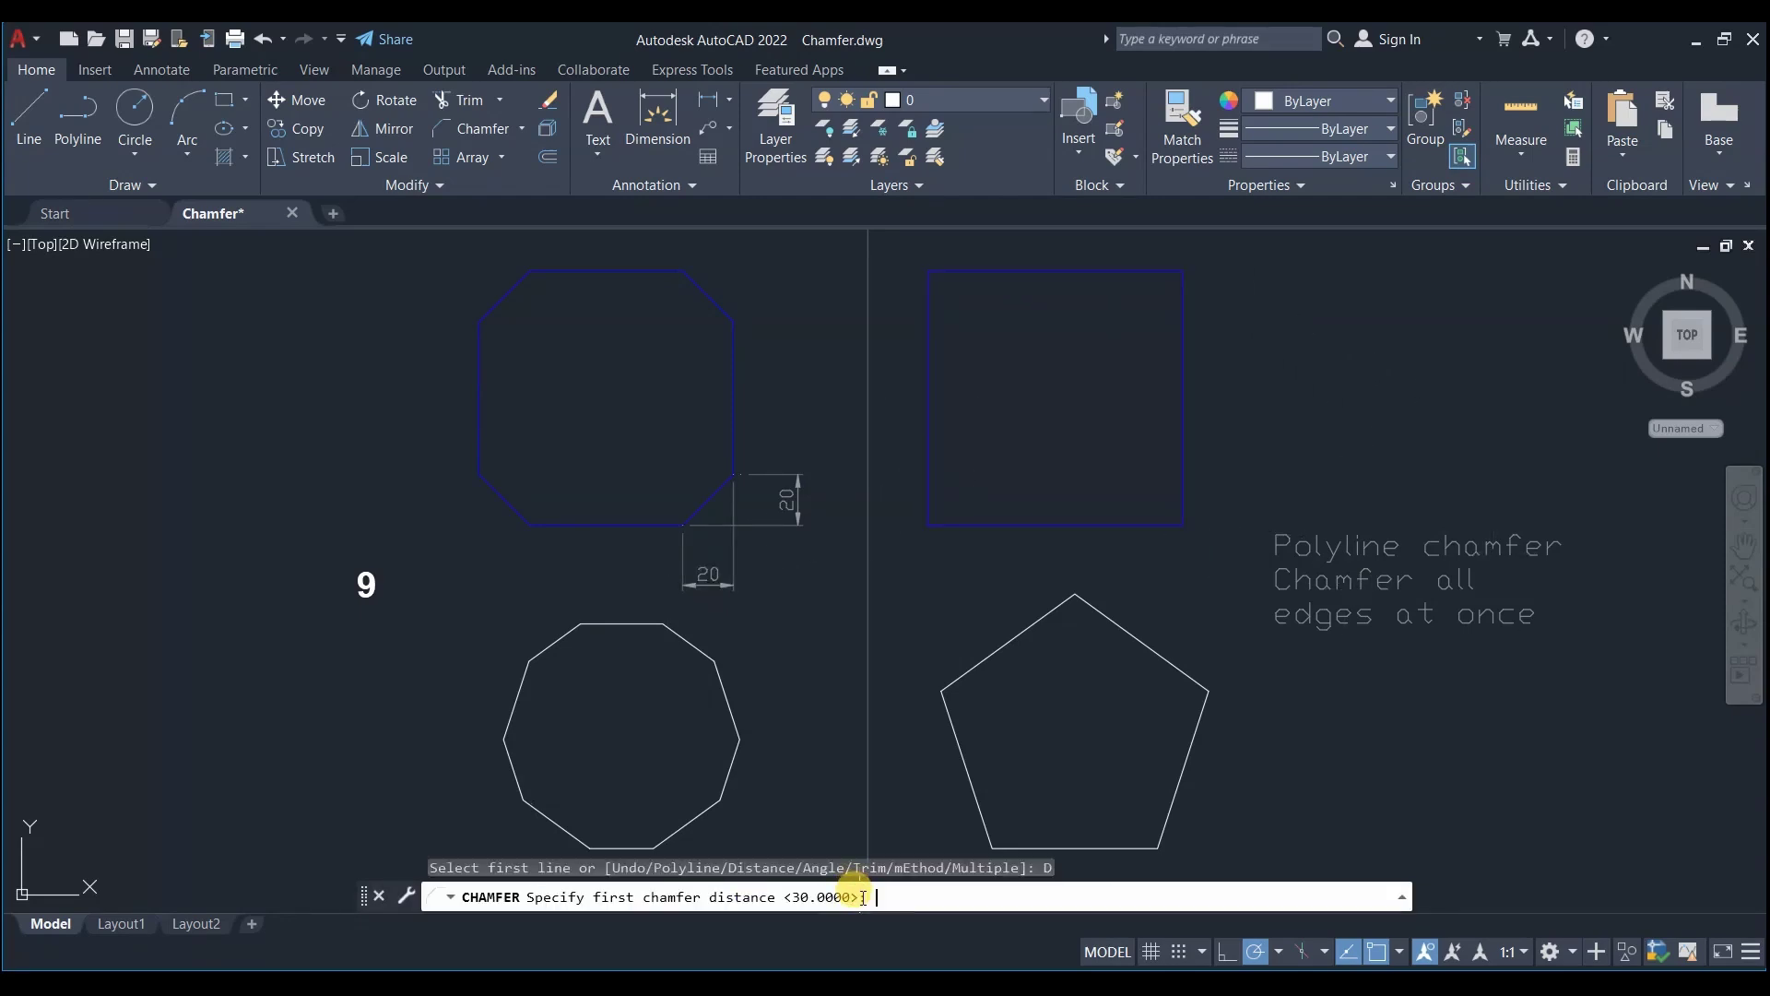
text(20)
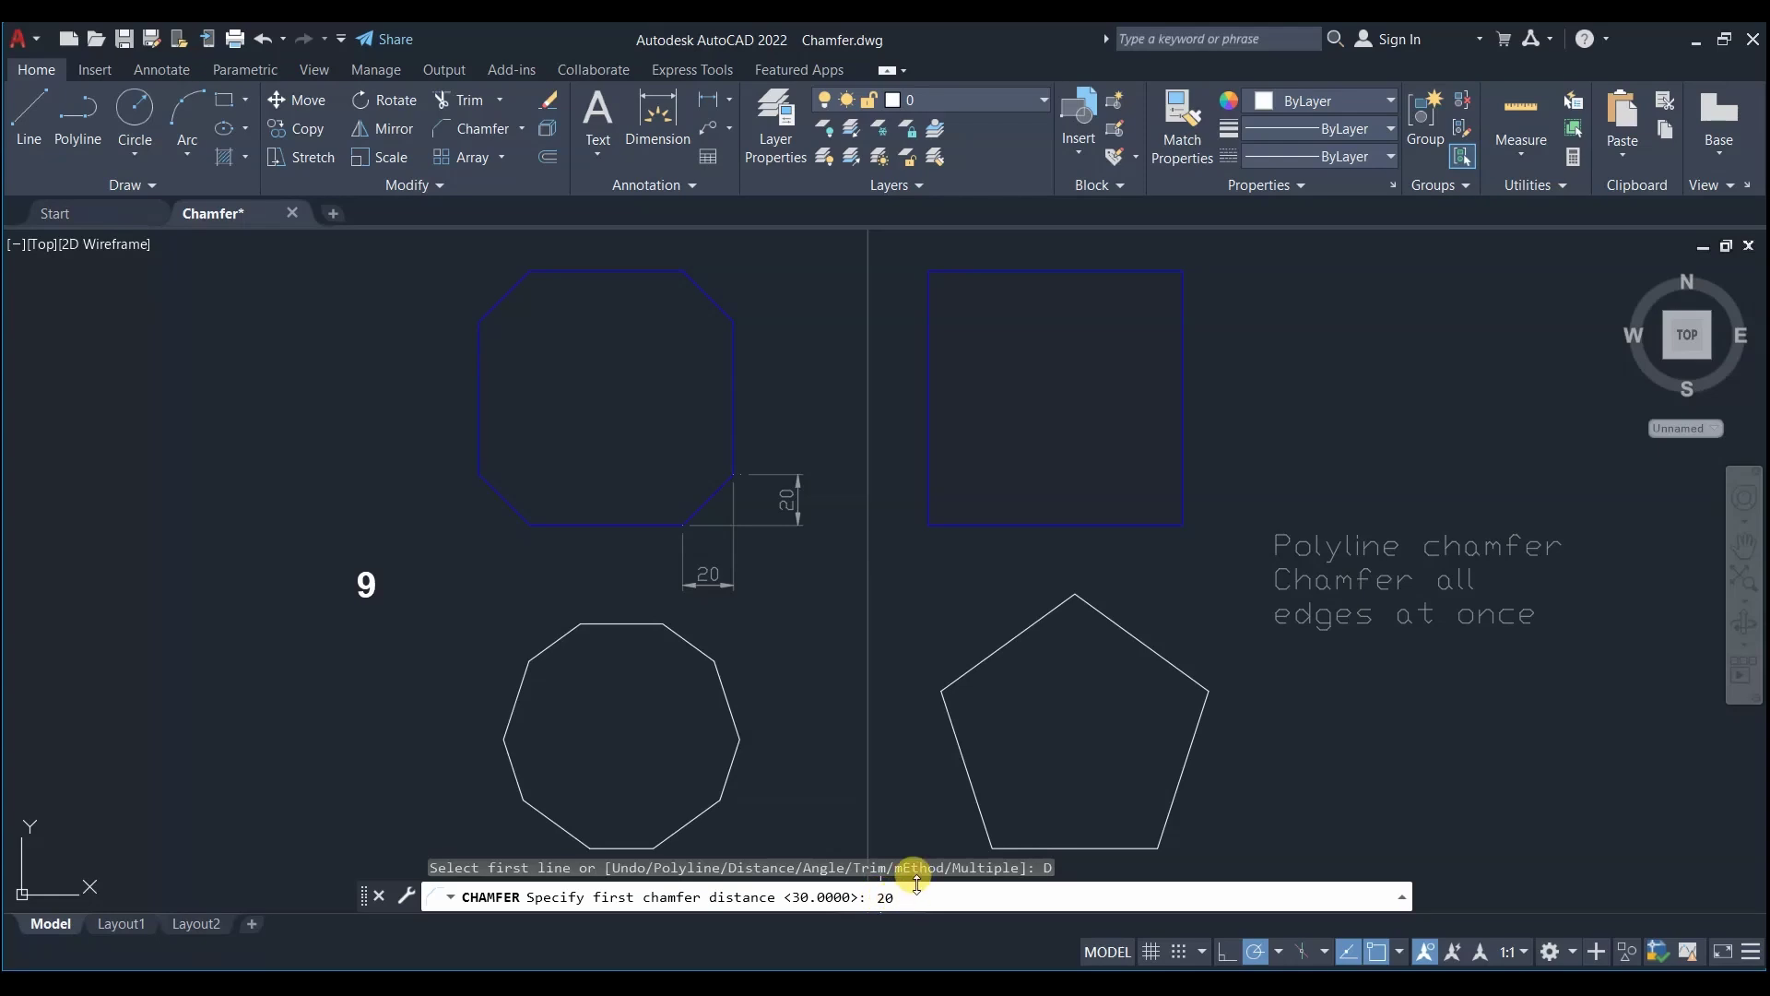
key(Return)
text(20)
key(Return)
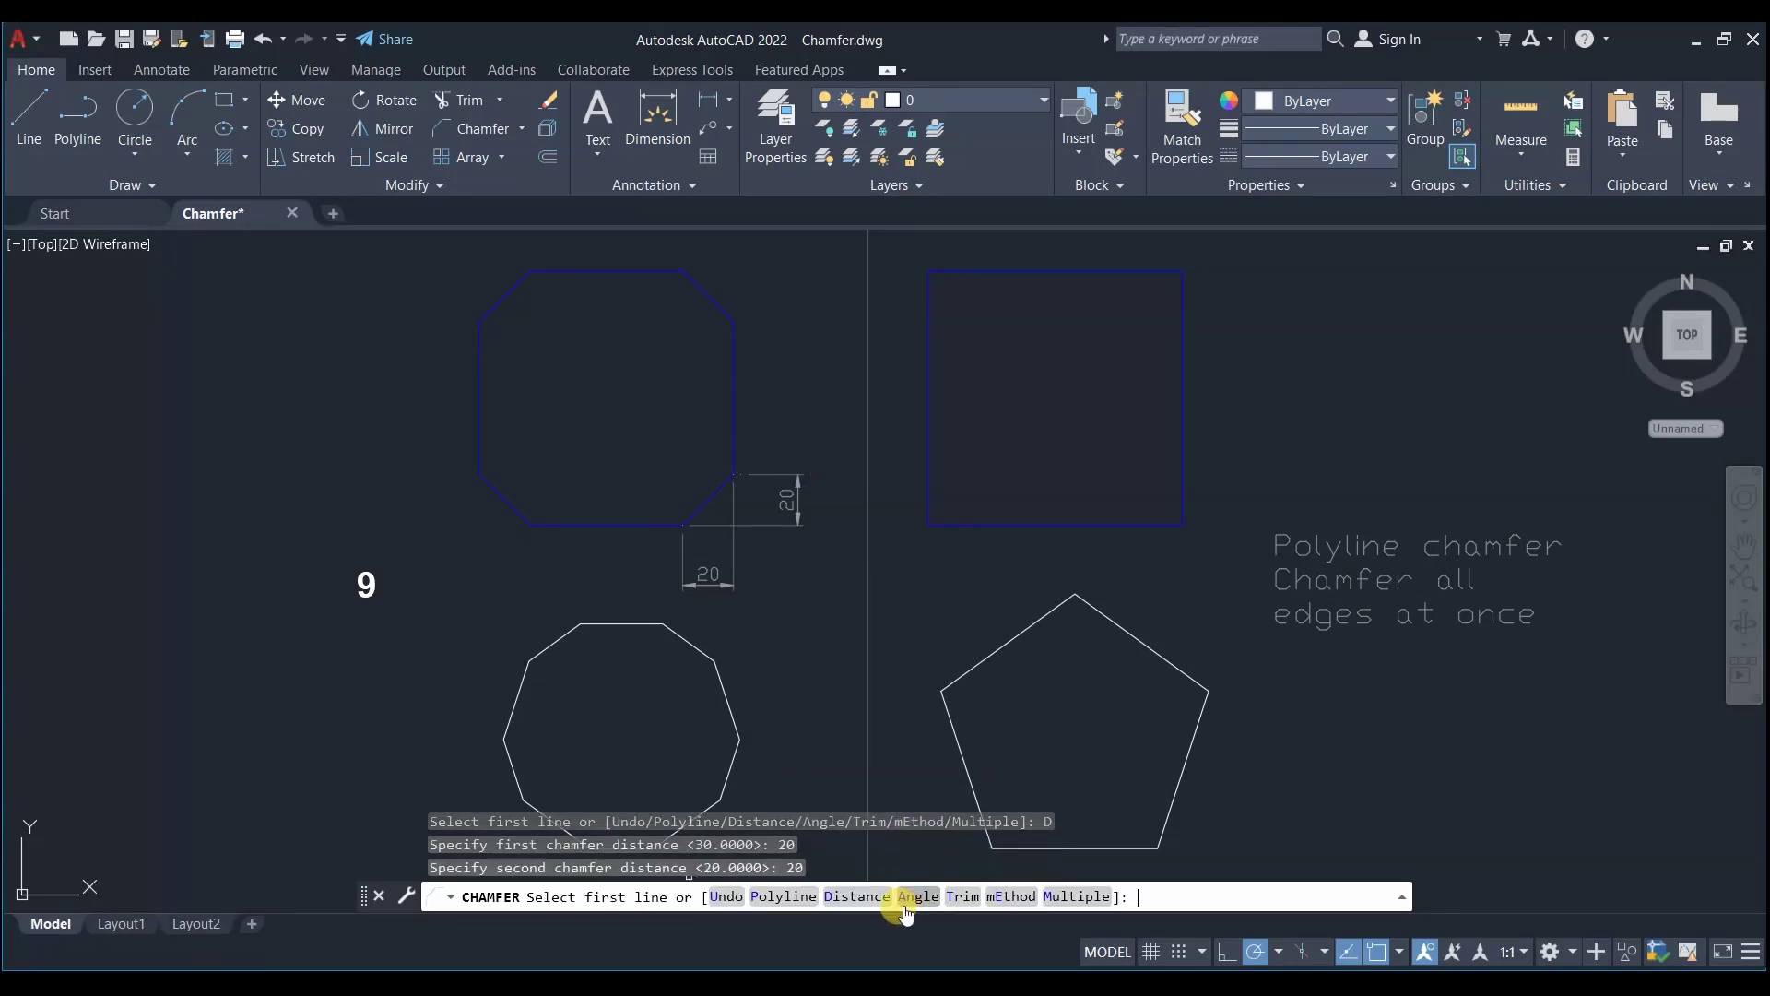
click(779, 896)
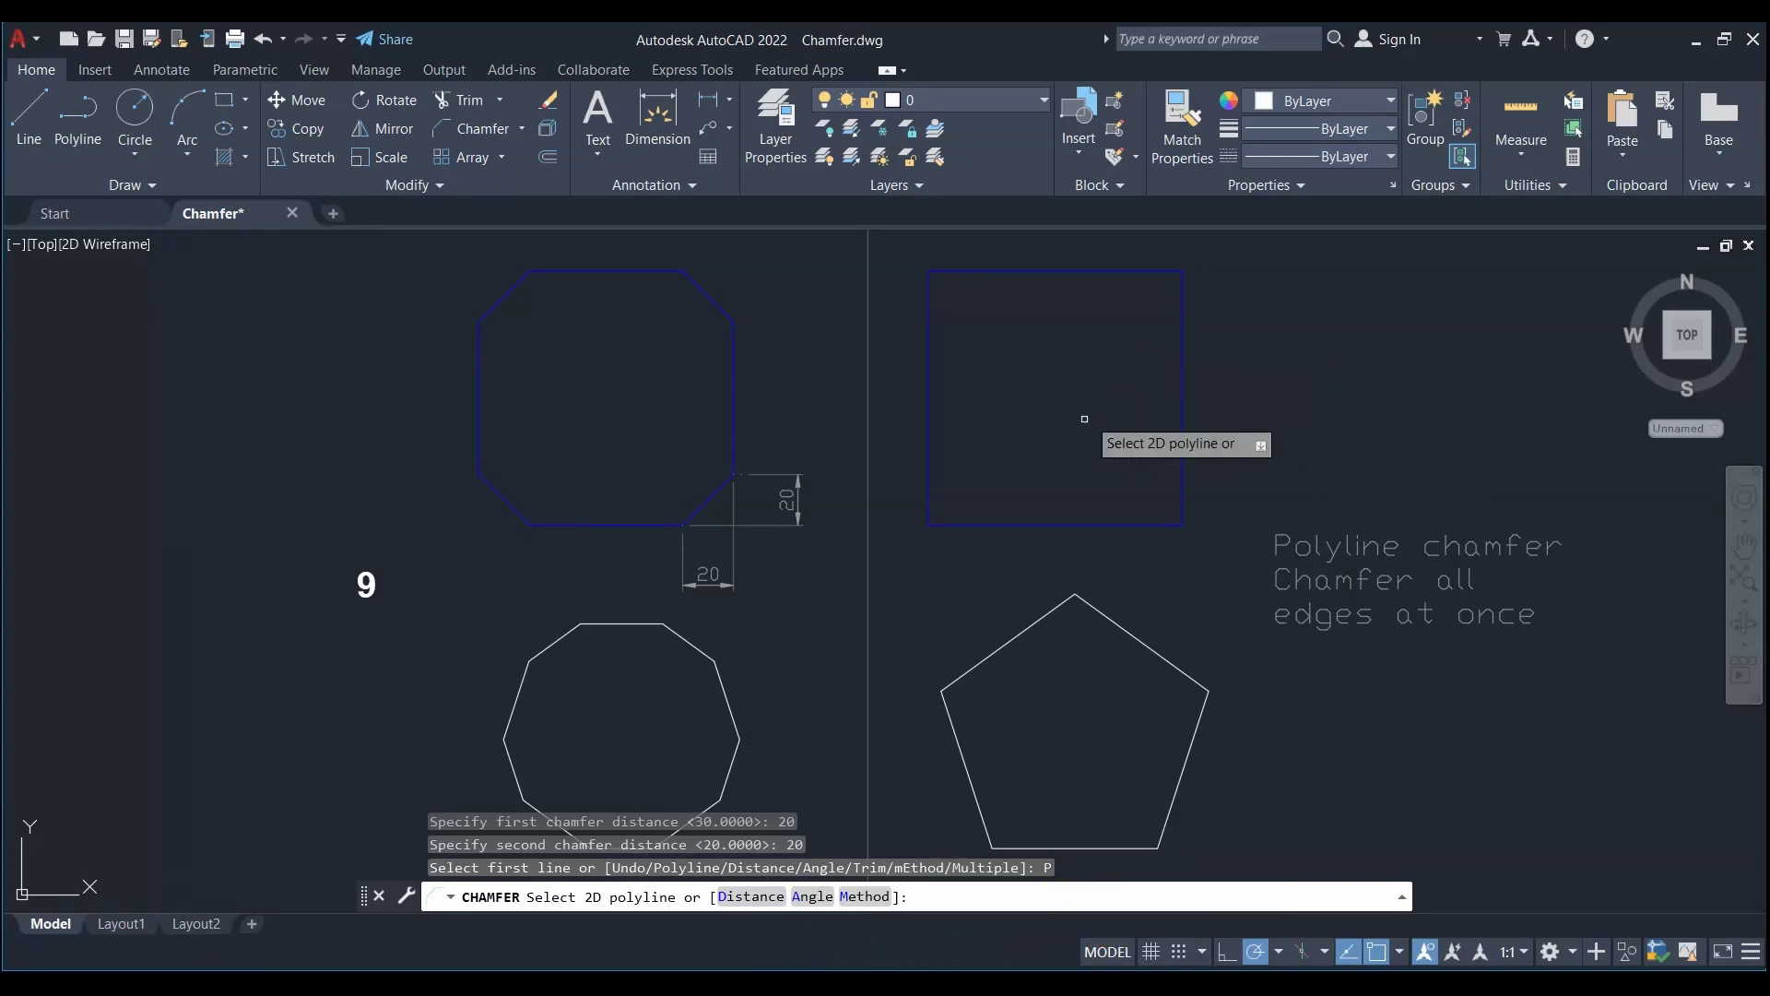
click(1038, 521)
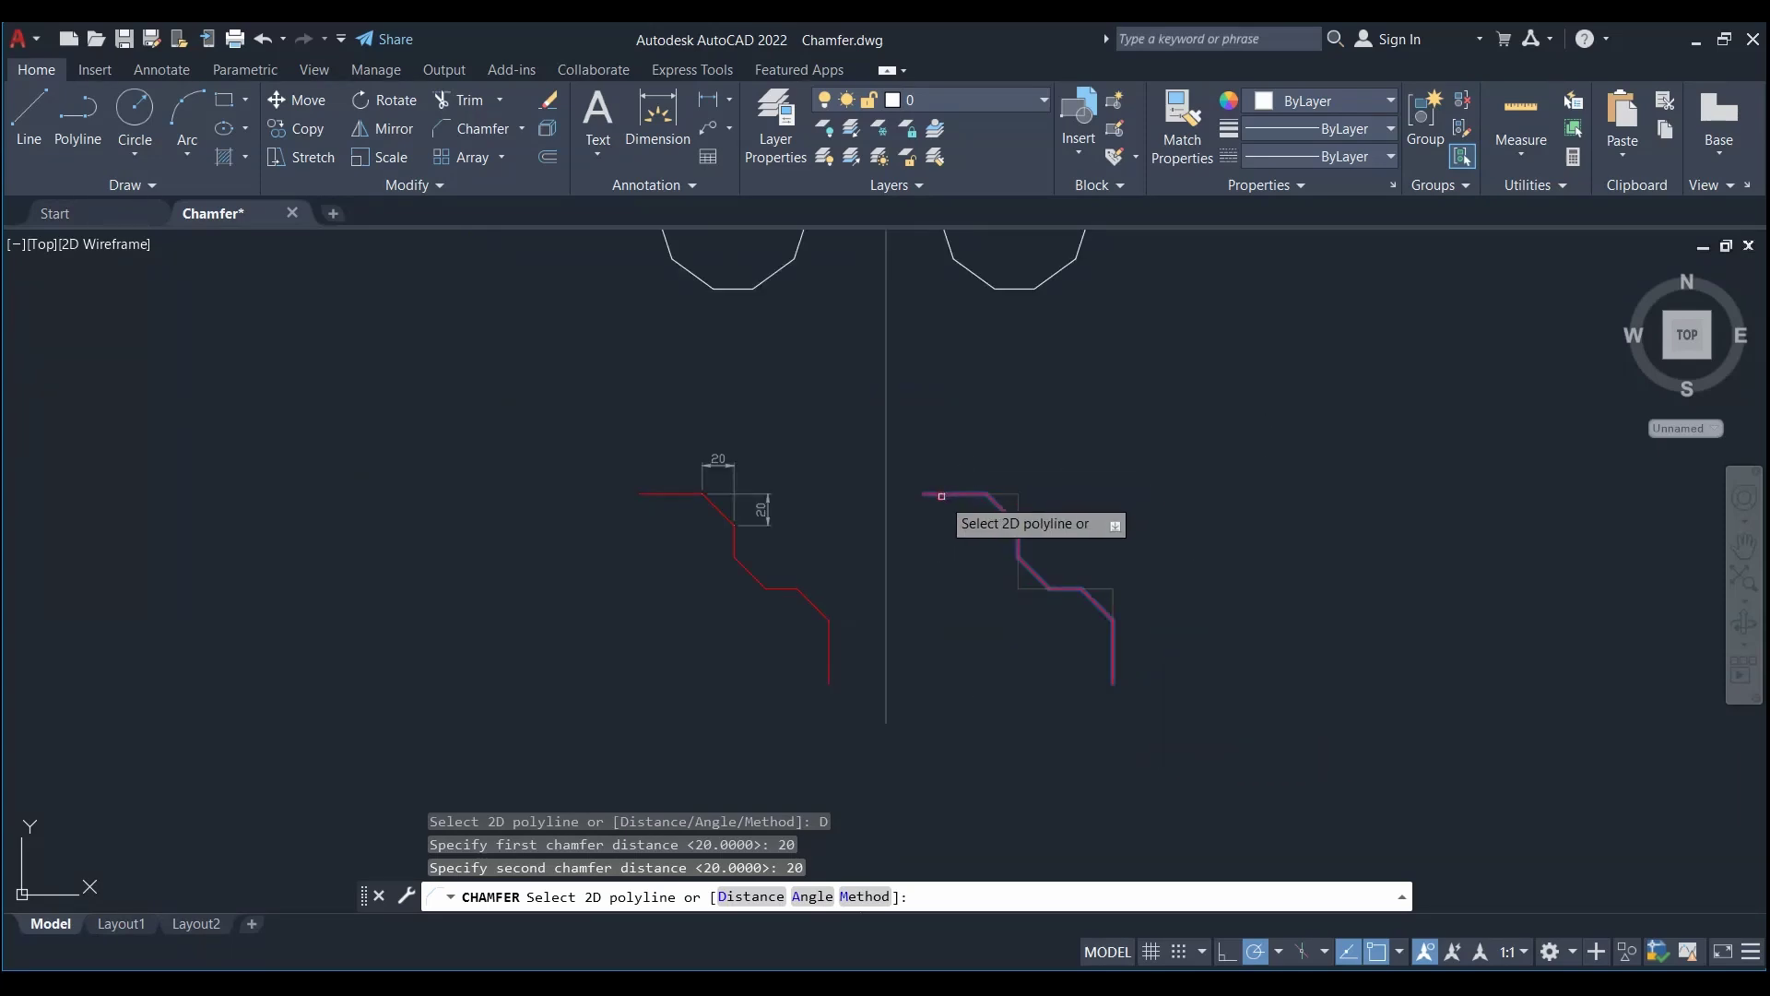
click(942, 495)
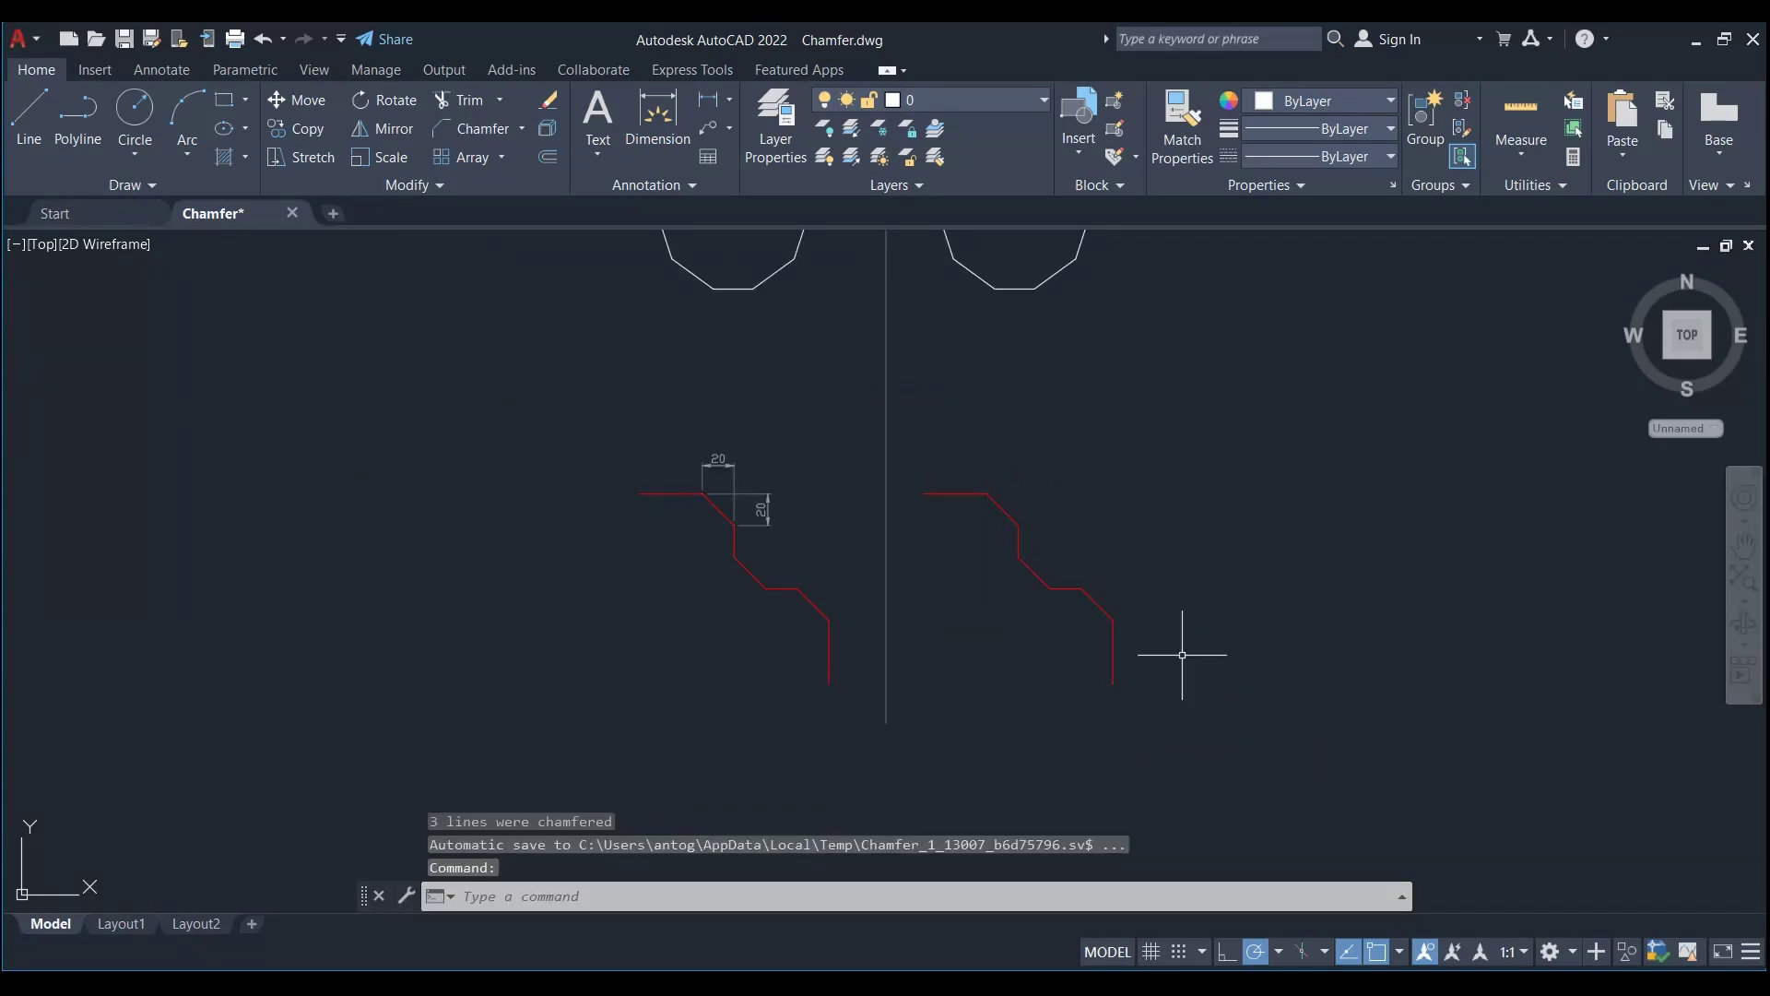
Dimension the horizontal and vertical extents of the first chamfer on the newly chamfered red stepped polyline
click(657, 113)
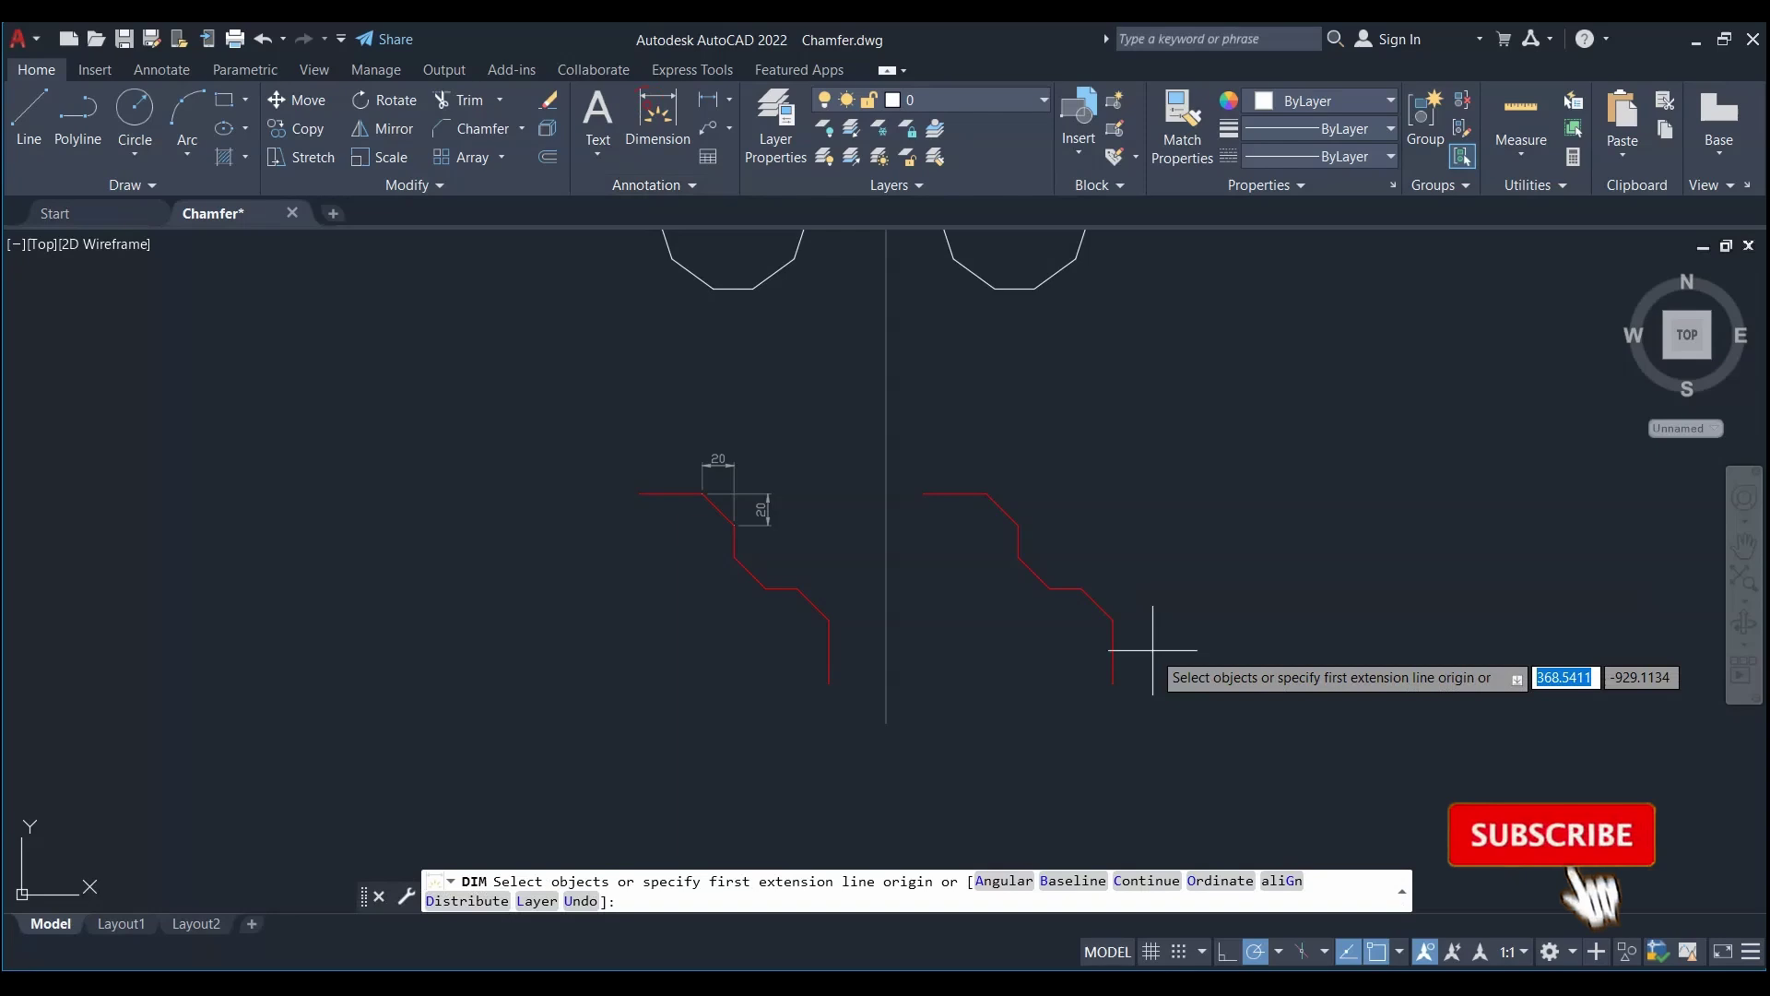
click(1002, 511)
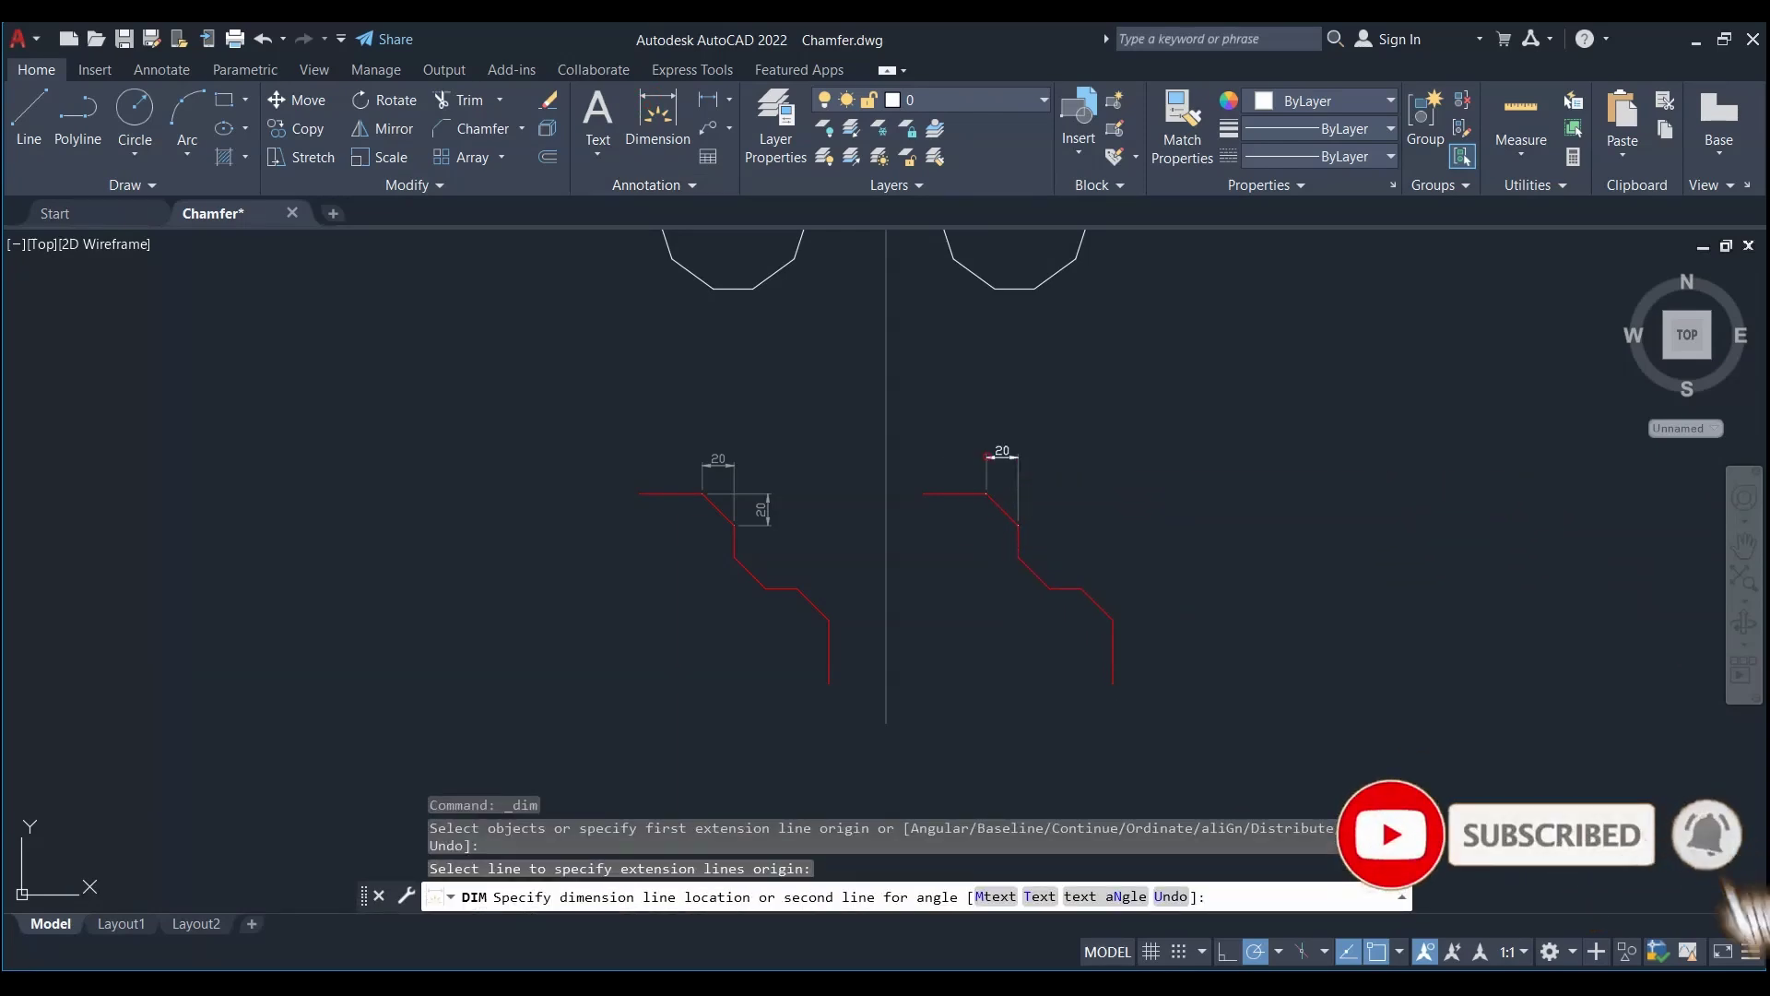
click(1010, 458)
click(1007, 500)
click(1003, 499)
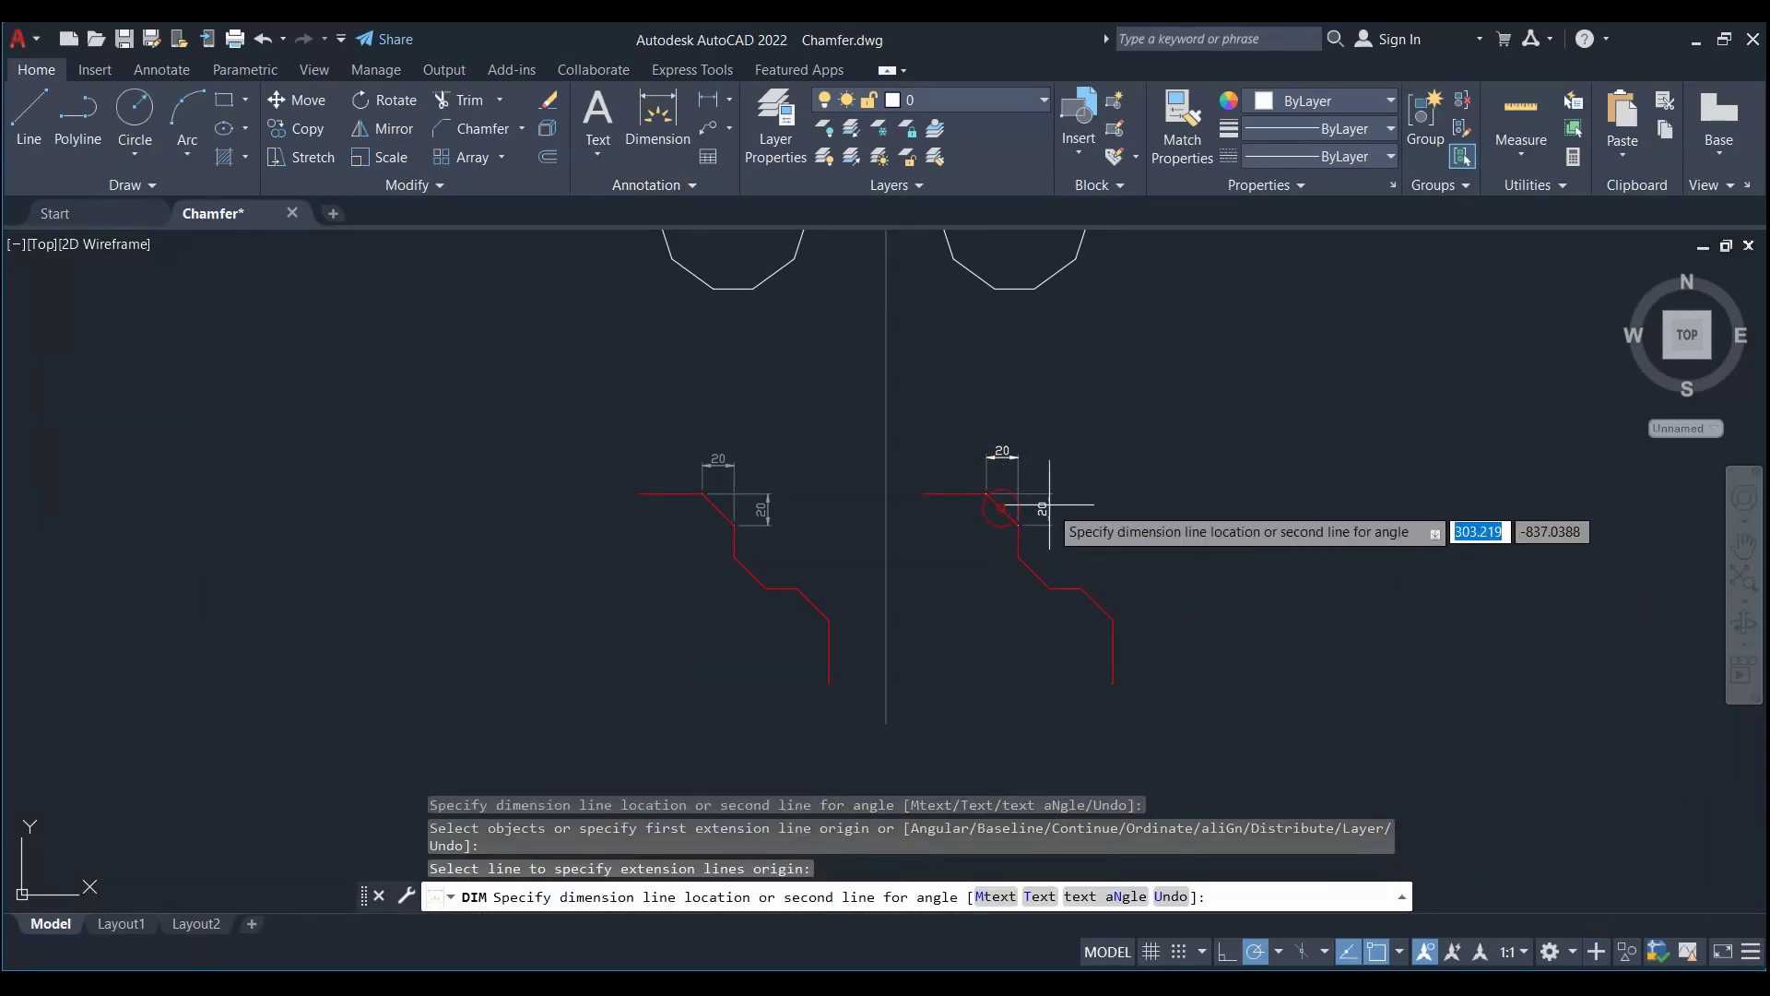
click(1052, 504)
key(Return)
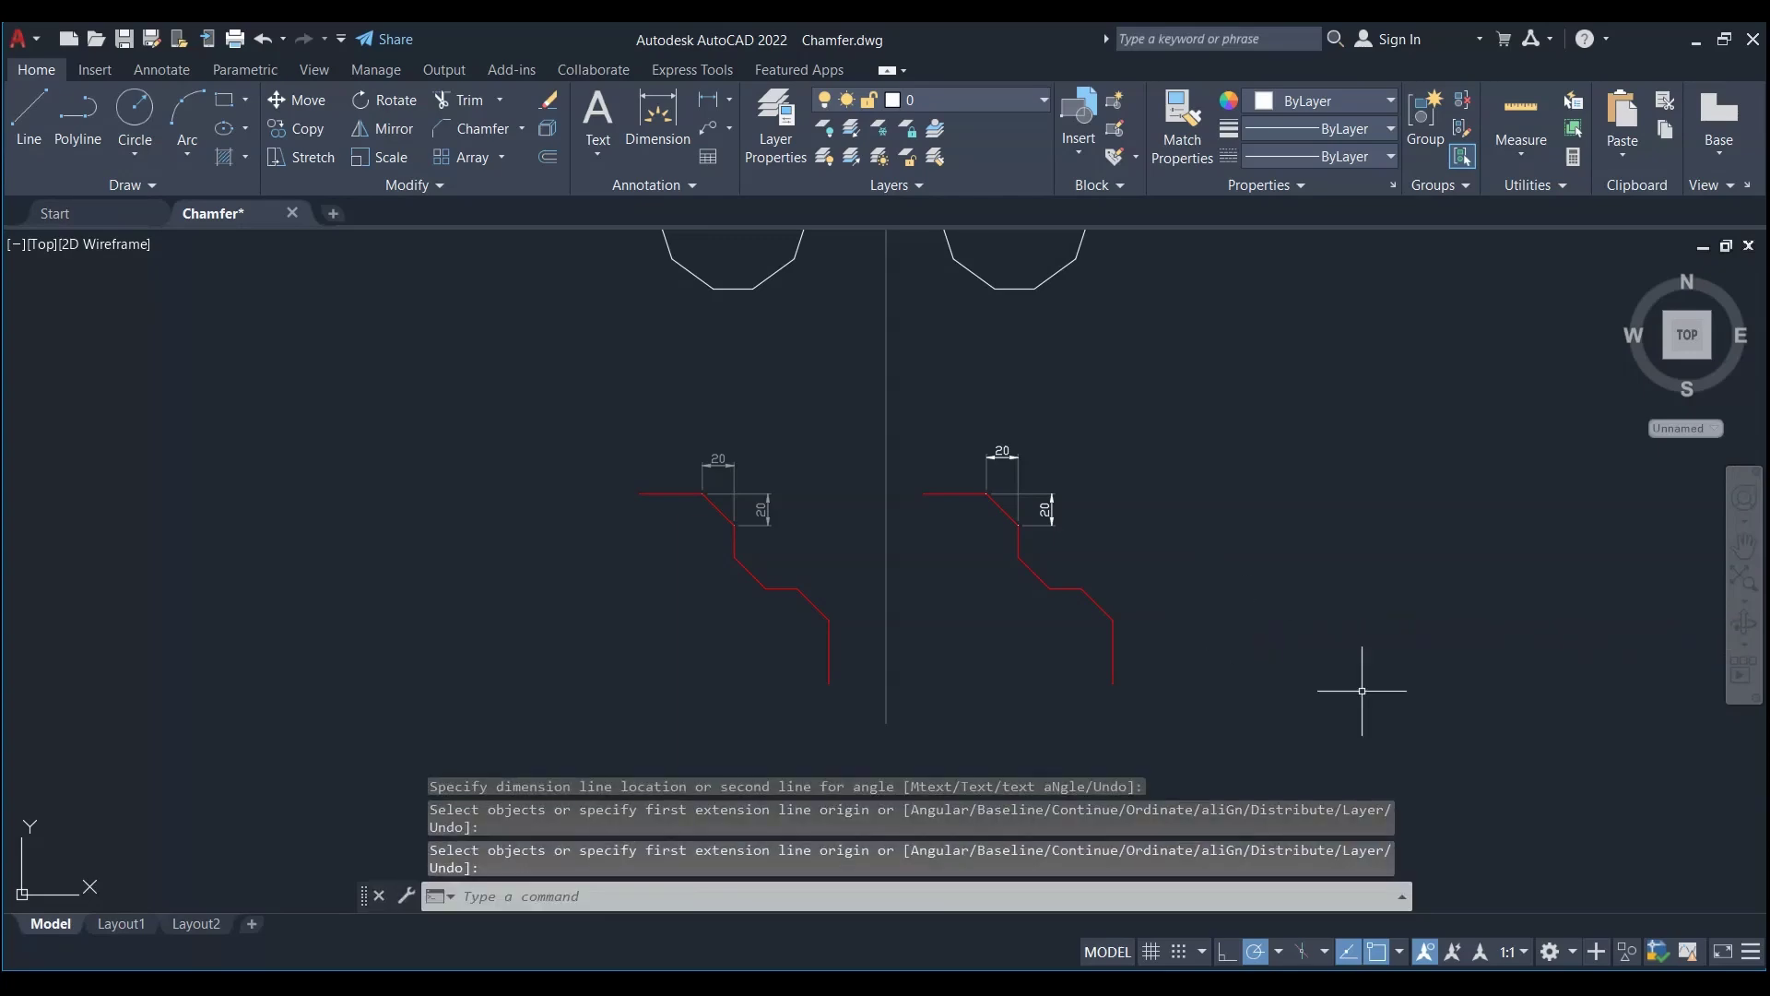